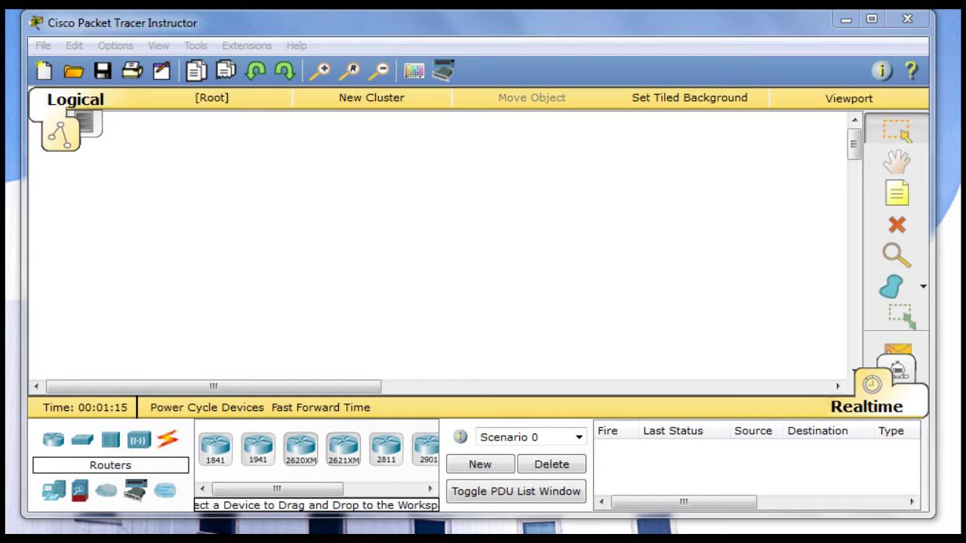
Switch to the Word document on Enhanced IP services, show its beginning, and move its window fully into view.
key("alt+Tab")
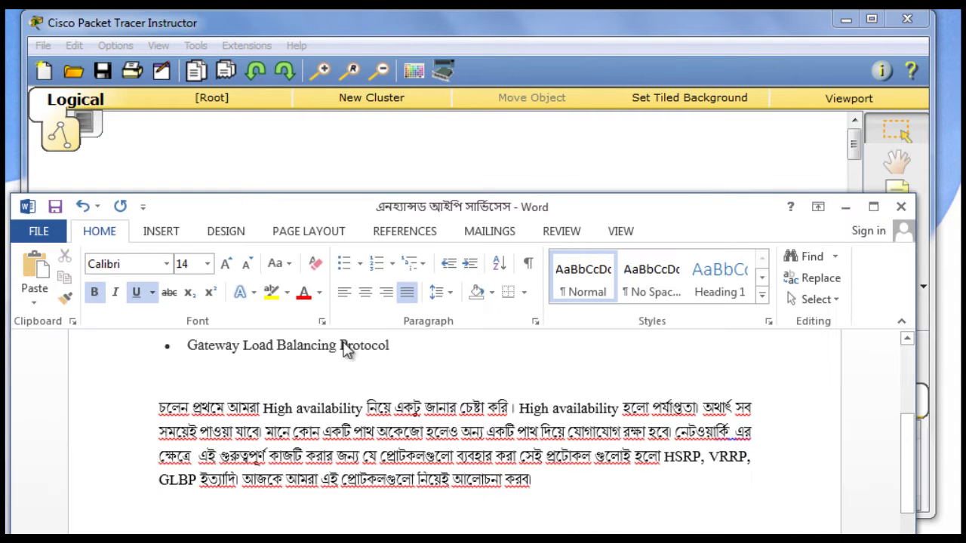
scroll(771, 436, "up", 1)
scroll(772, 436, "up", 4)
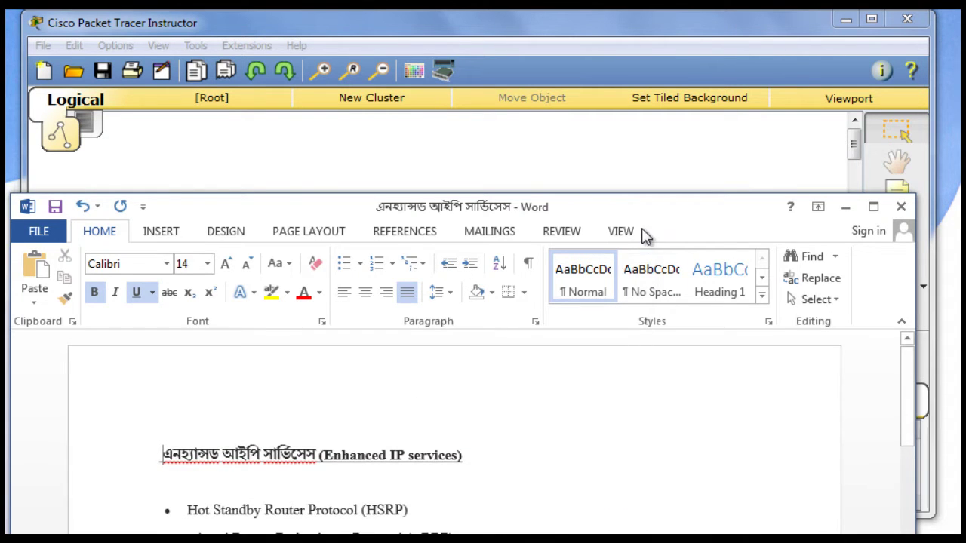
left_click_drag(642, 233, 672, 90)
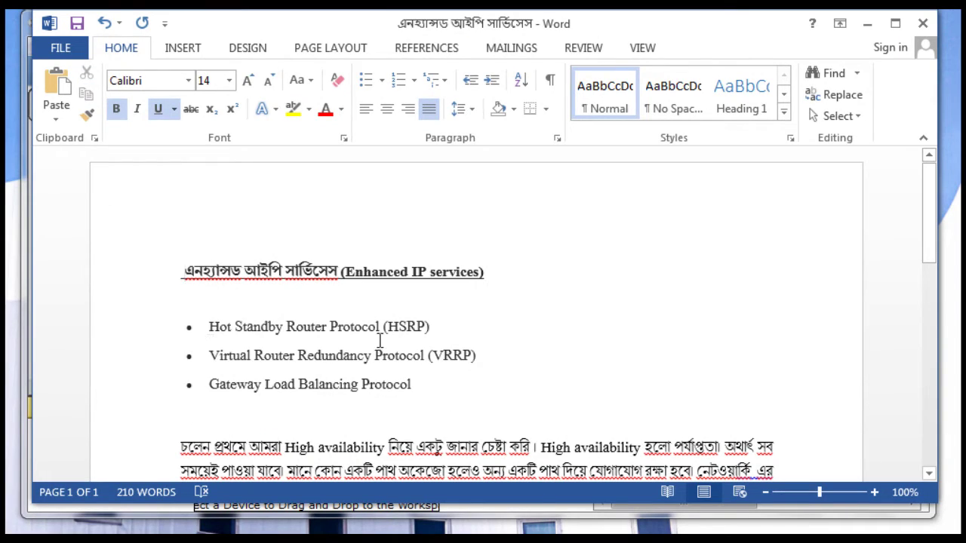
Add the abbreviation (GLBP) to the end of the Gateway Load Balancing Protocol bullet.
left_click(212, 358)
left_click_drag(363, 358, 430, 364)
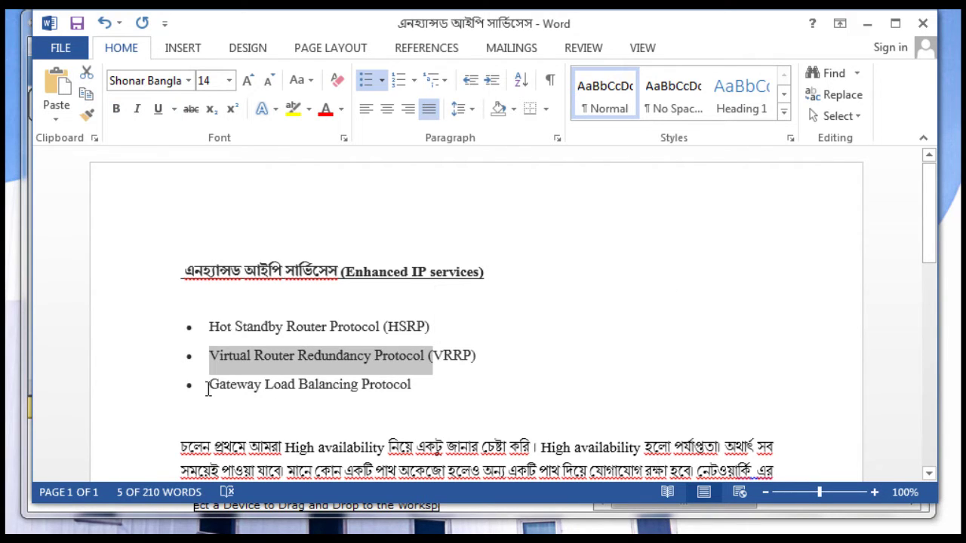
left_click_drag(210, 387, 415, 394)
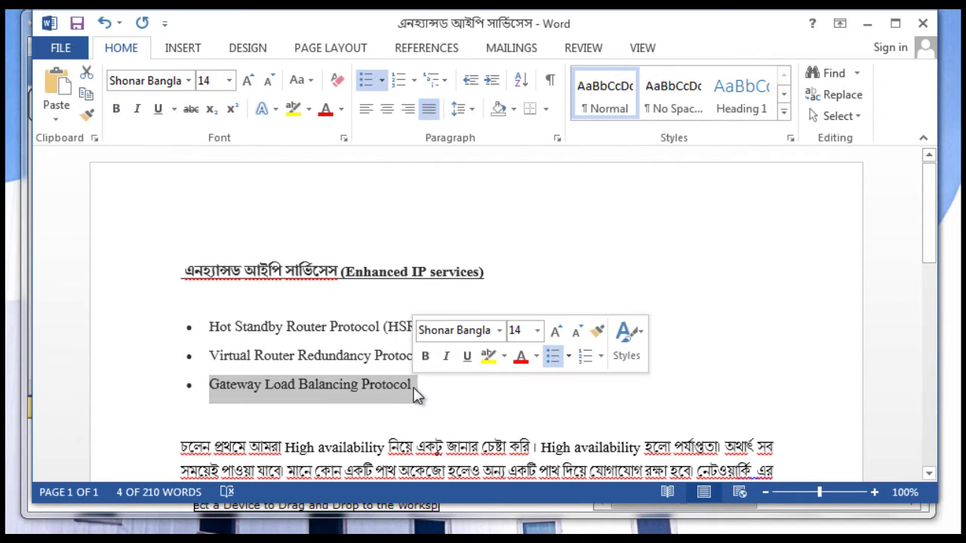
left_click(423, 401)
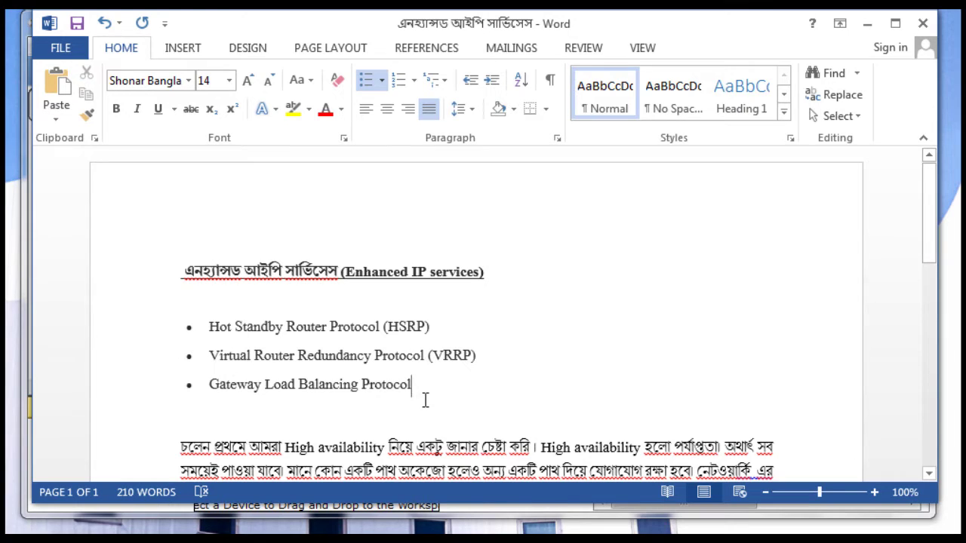
type("(G")
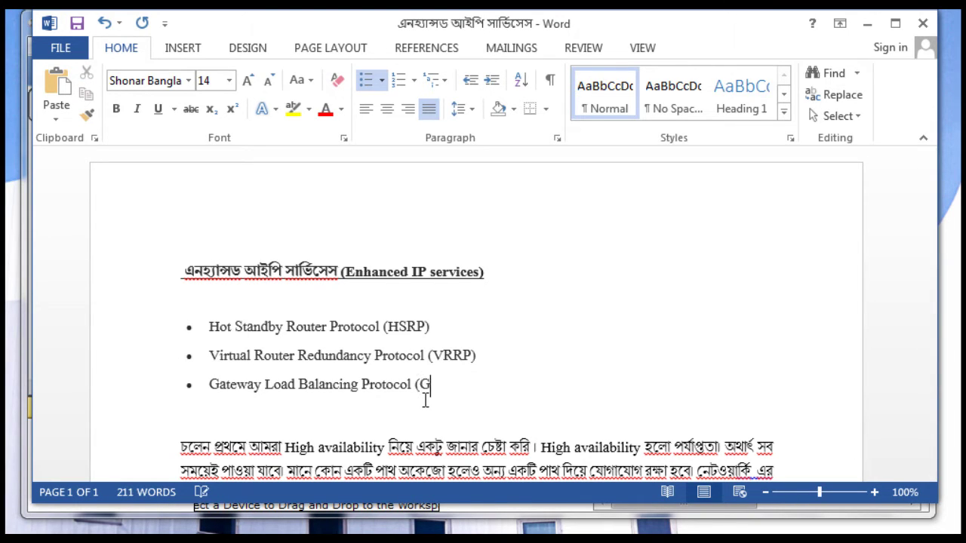
type("LBP)")
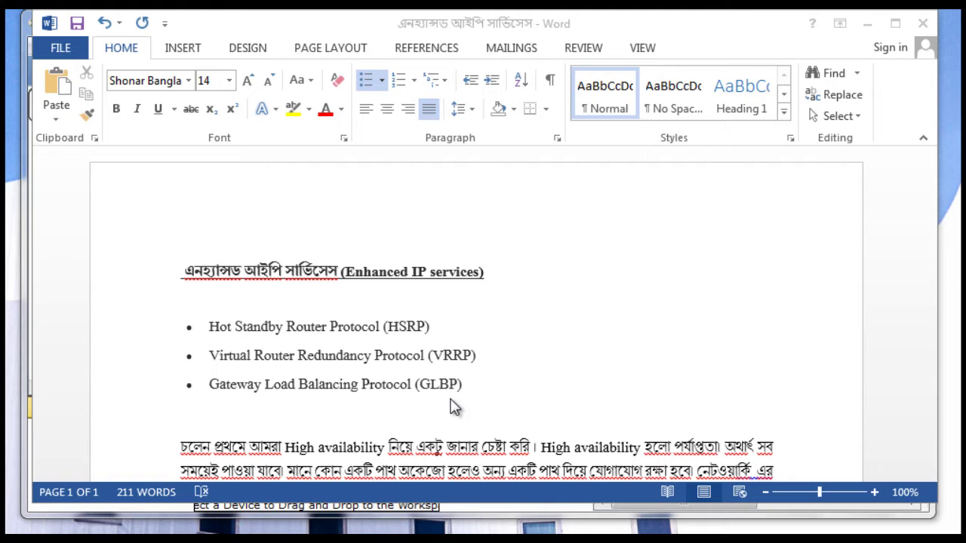
Switch to Cisco Packet Tracer and place a 1941 router, a 2960 switch below it, a PC, and a 2811 router beside the 1941.
left_click(866, 24)
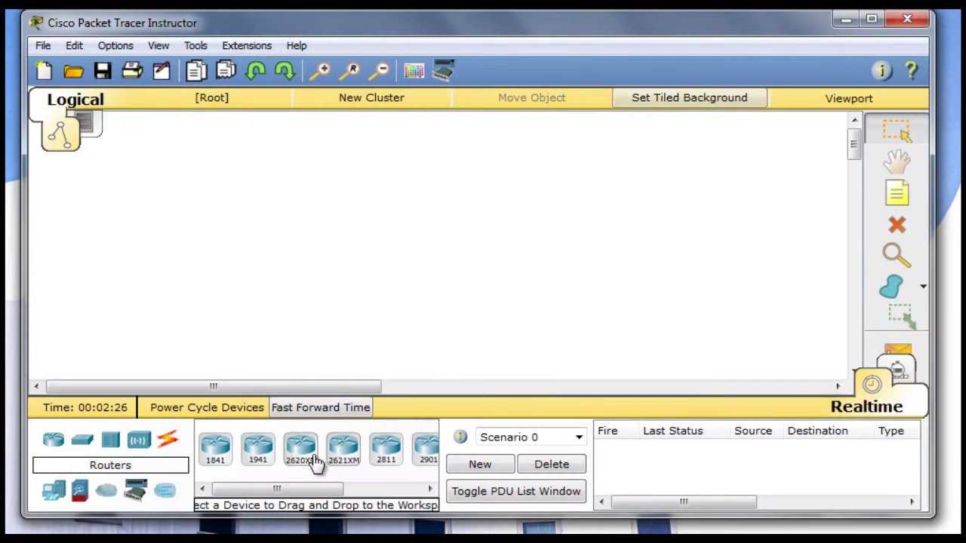
left_click_drag(253, 453, 317, 177)
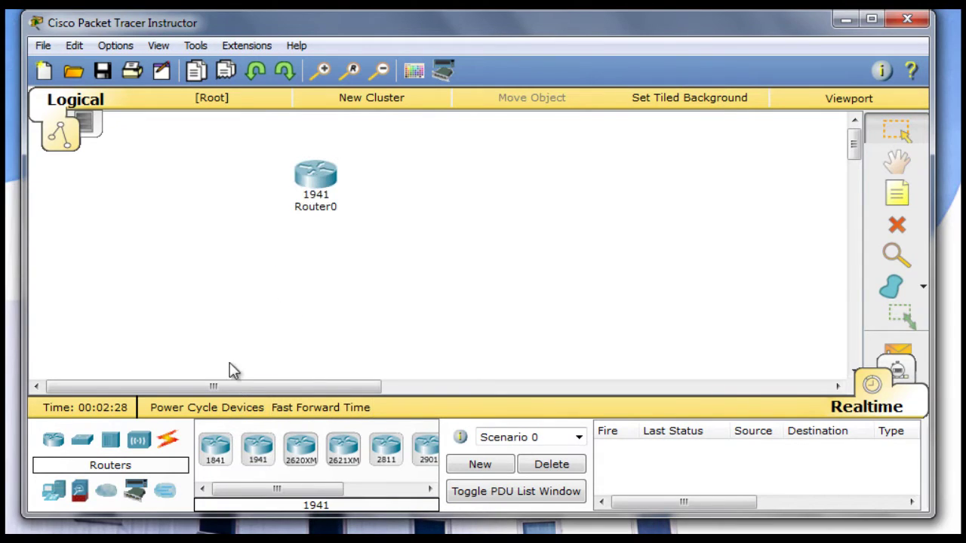
left_click(82, 440)
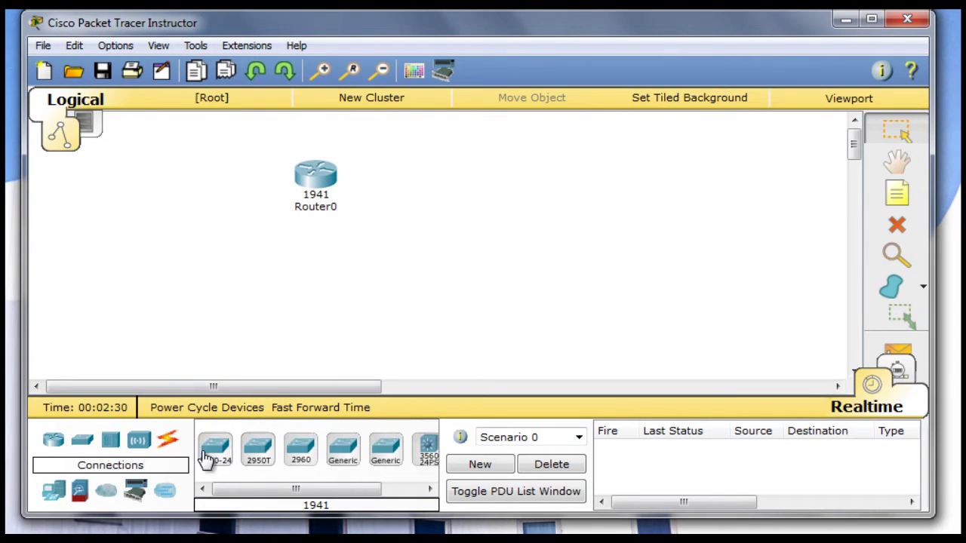
left_click_drag(306, 453, 307, 274)
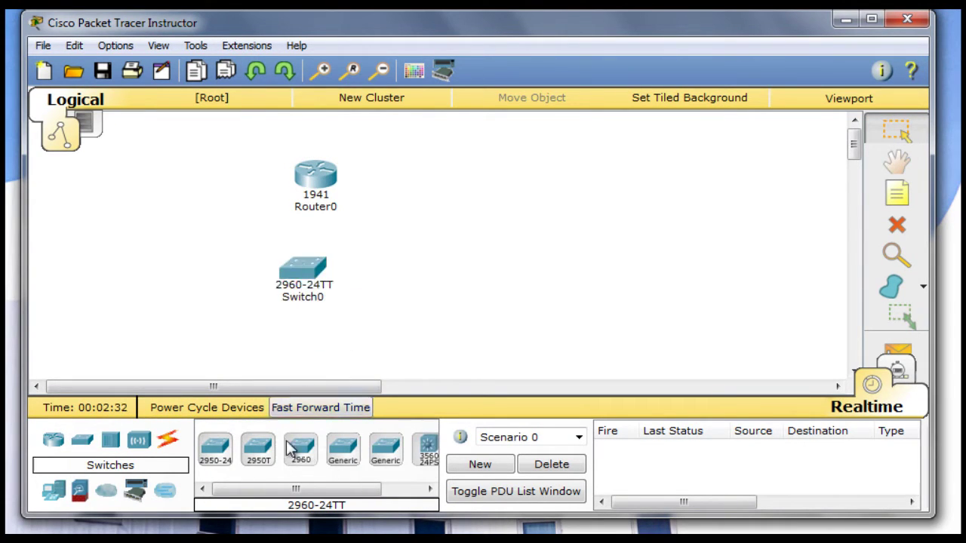
left_click_drag(53, 491, 272, 325)
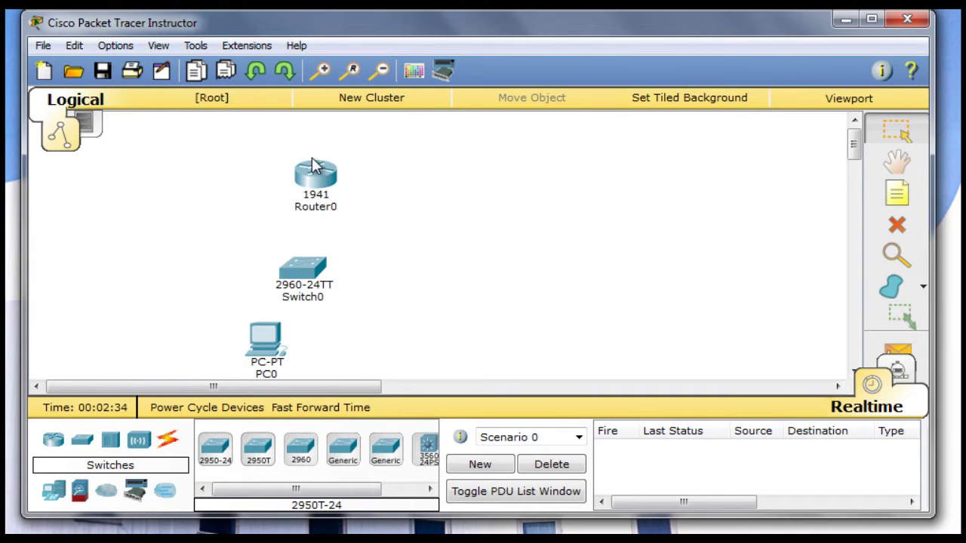
mouse_move(334, 216)
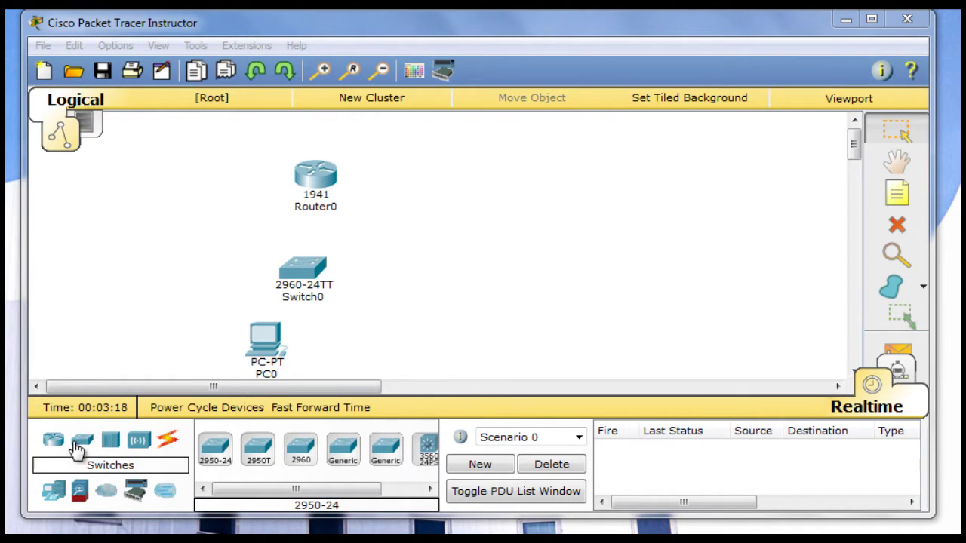
left_click(53, 440)
left_click_drag(396, 457, 435, 177)
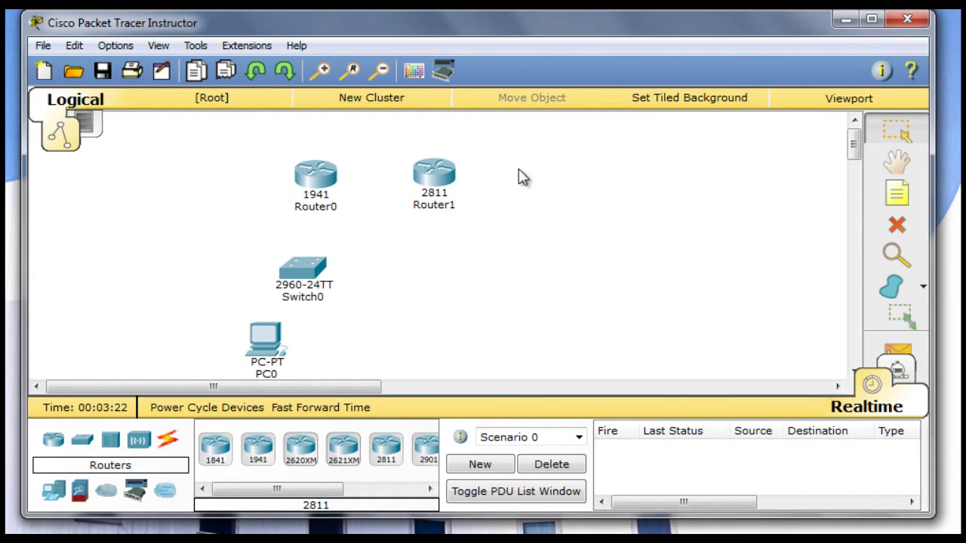
Switch to the Word document and read the High availability and HSRP paragraphs, marking the active and standby router phrases.
left_click(847, 20)
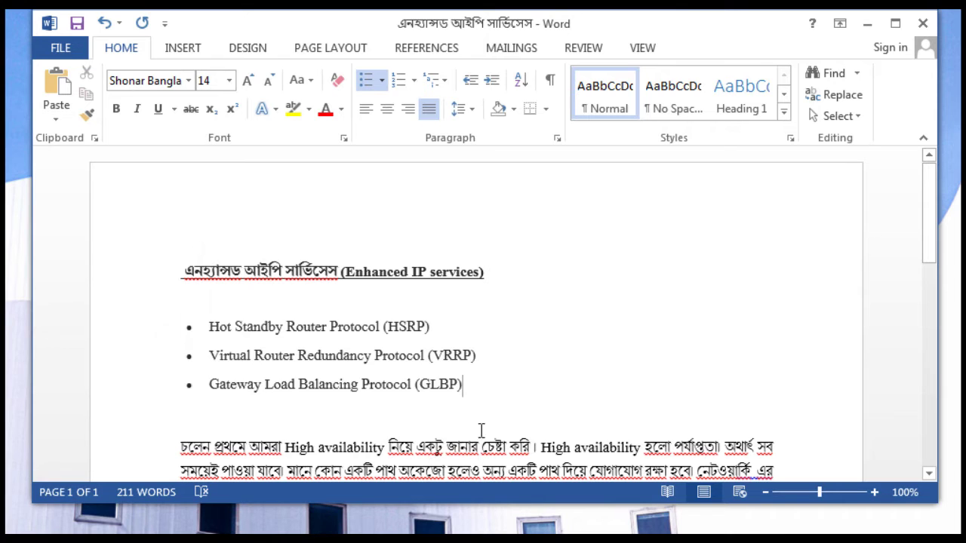
scroll(463, 398, "down", 3)
scroll(382, 422, "down", 3)
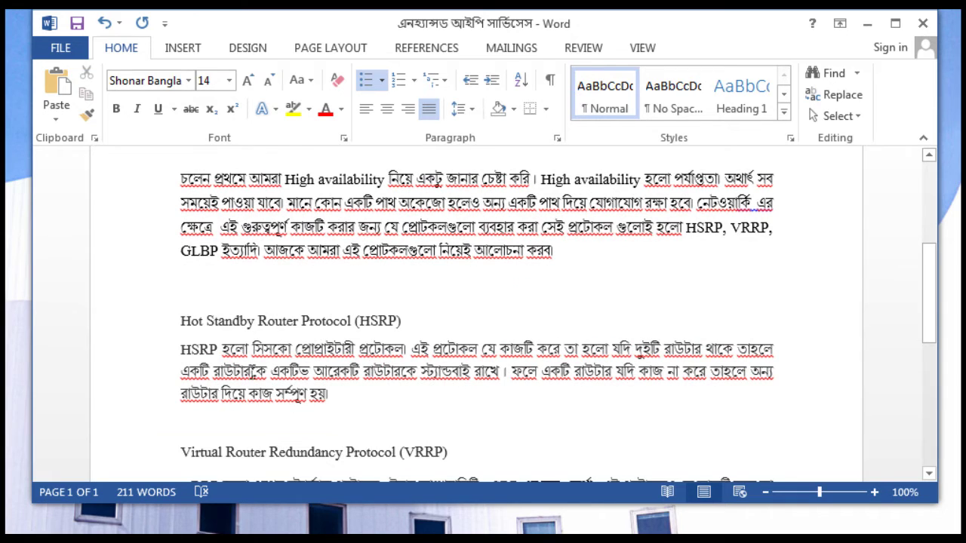
scroll(408, 351, "up", 1)
scroll(461, 370, "up", 1)
scroll(461, 371, "down", 1)
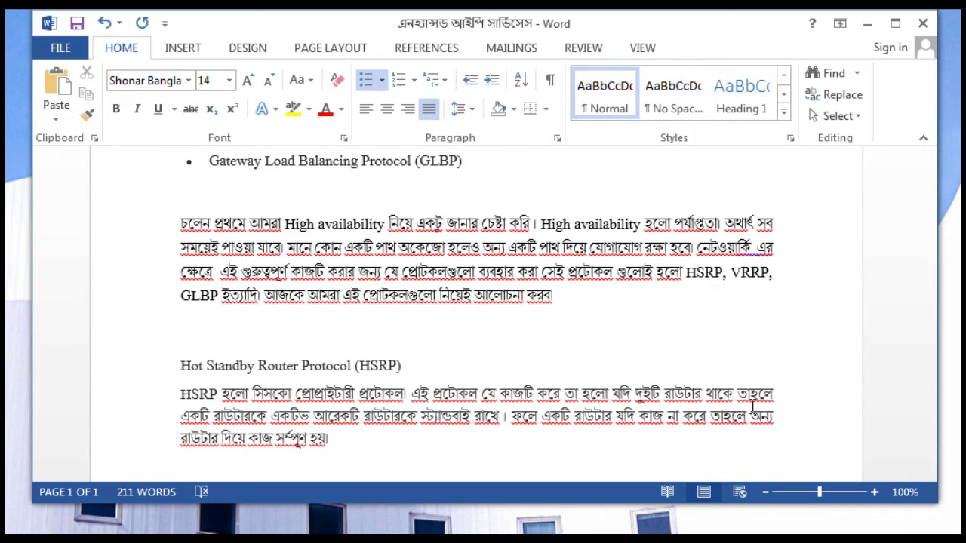
left_click_drag(311, 417, 215, 418)
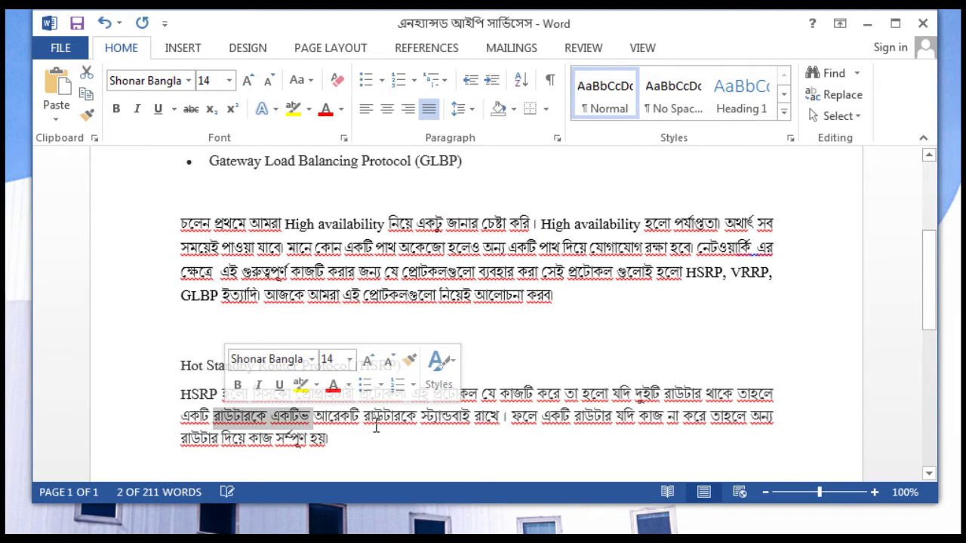
left_click_drag(365, 418, 498, 434)
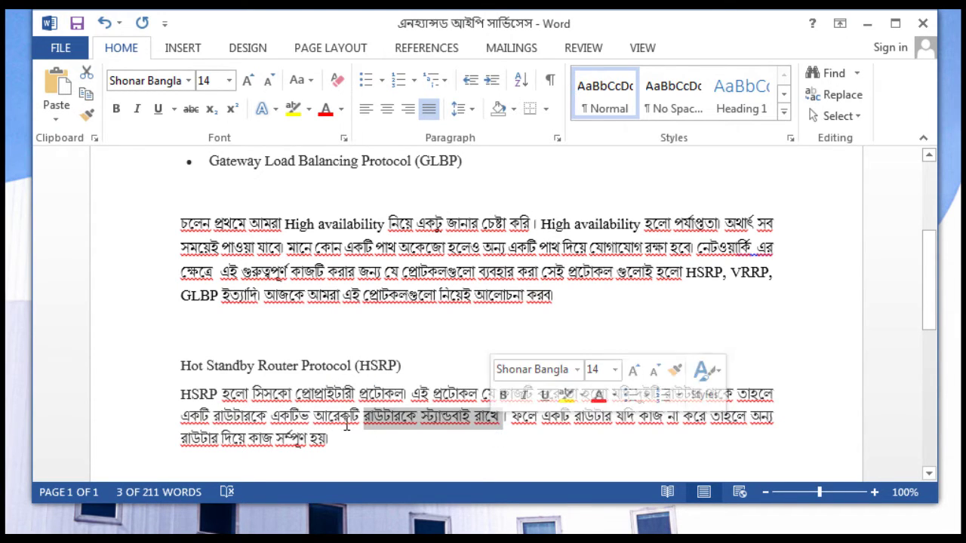
double_click(276, 417)
left_click_drag(276, 417, 215, 417)
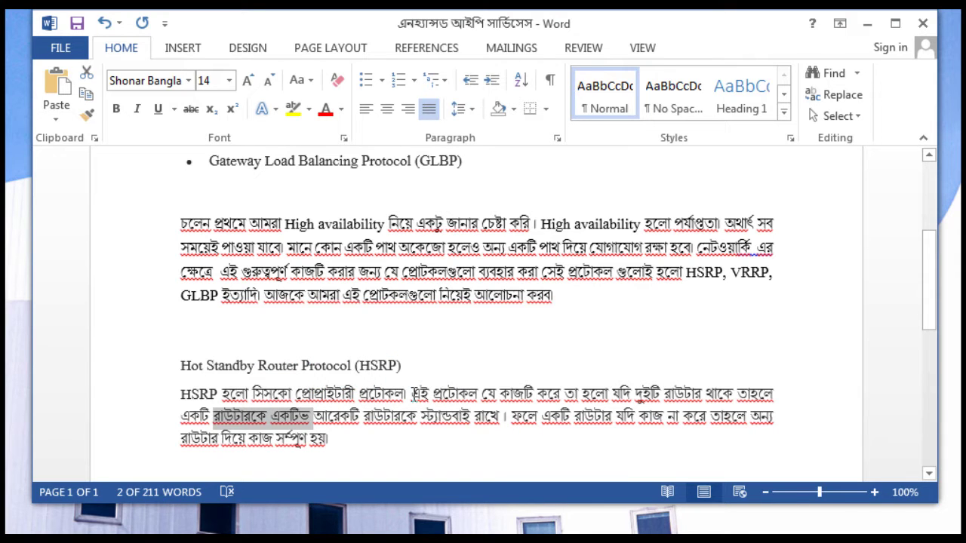
Read the VRRP and GLBP sections, marking the standby router phrase and the GLBP heading.
scroll(423, 390, "down", 2)
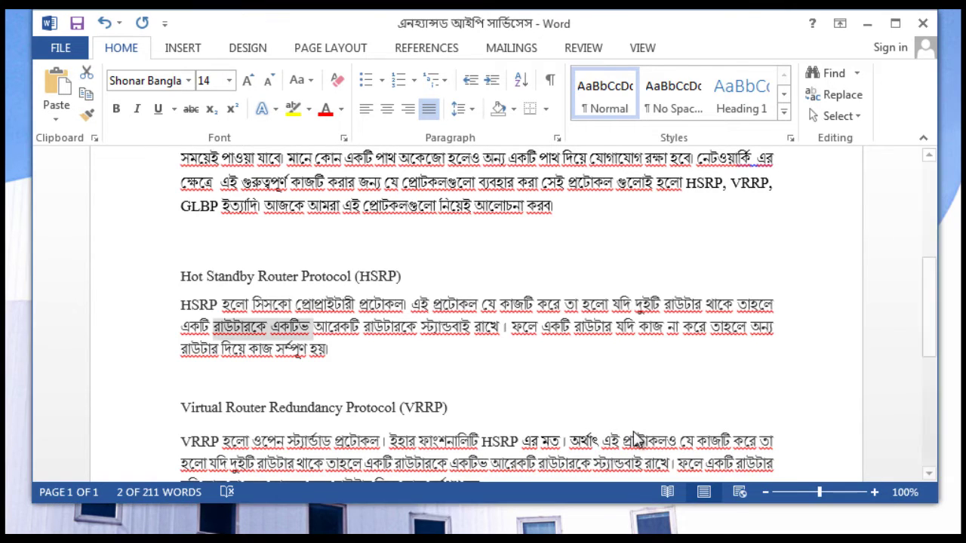
scroll(626, 449, "down", 1)
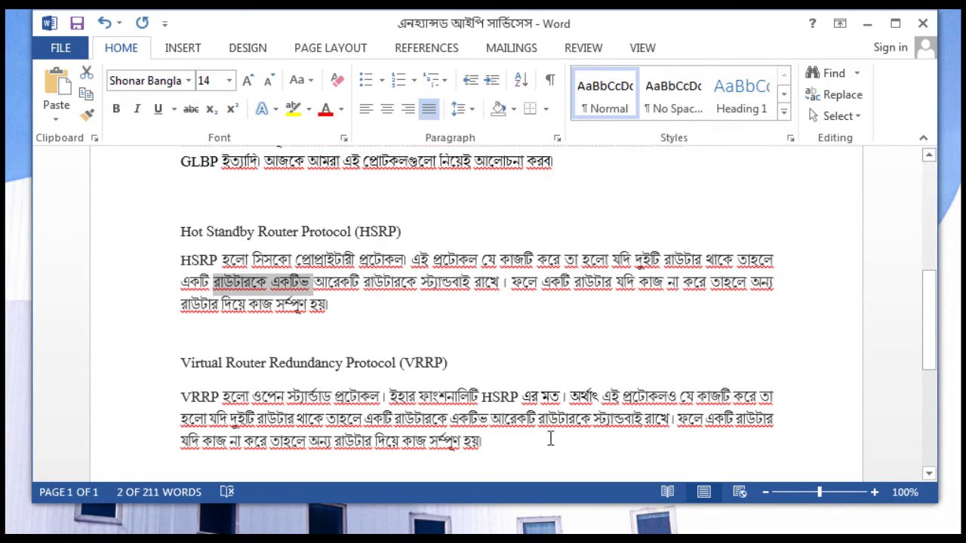
left_click_drag(538, 420, 642, 422)
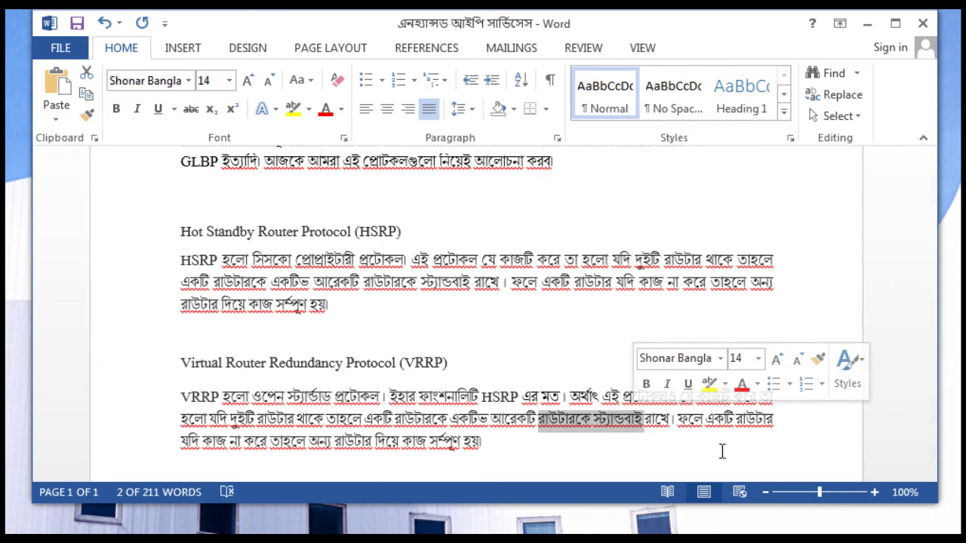
left_click(621, 455)
scroll(623, 455, "down", 2)
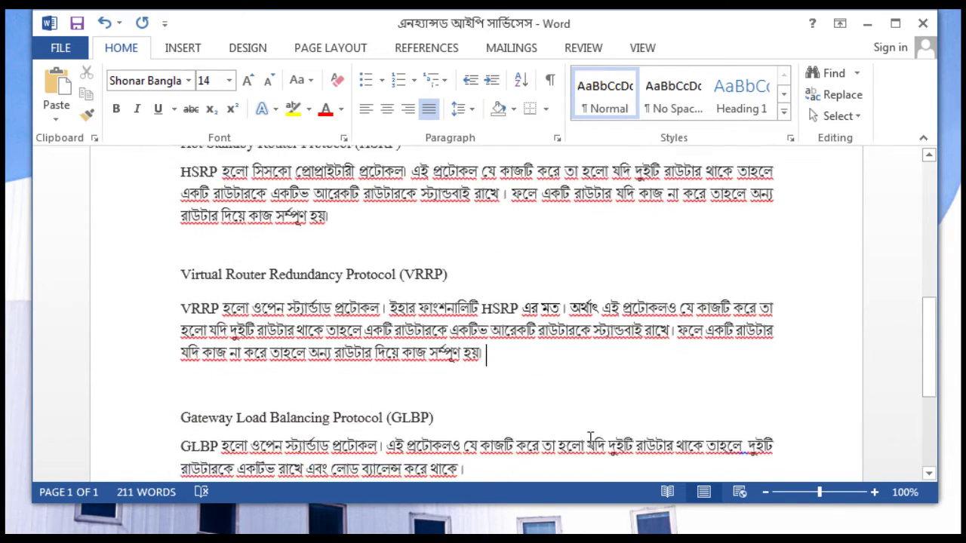
left_click_drag(444, 373, 178, 368)
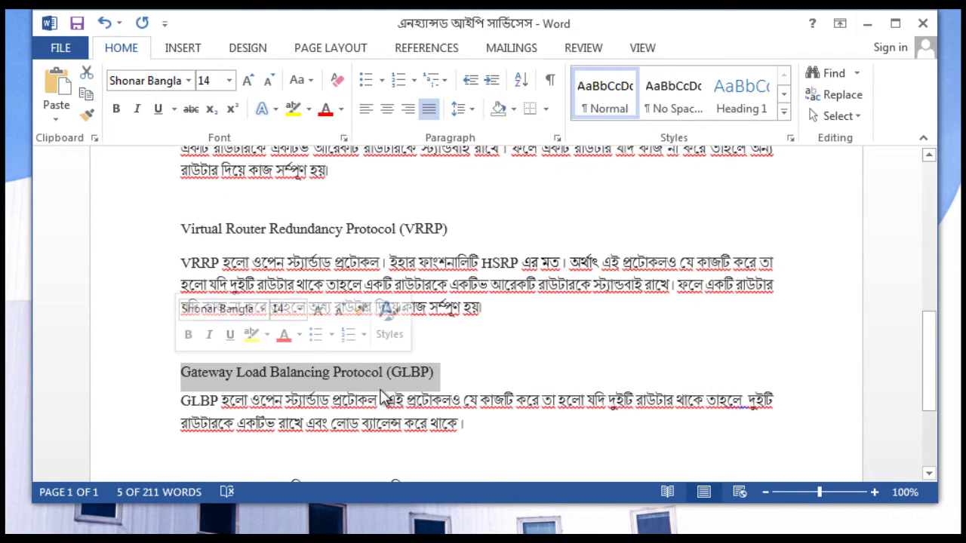
left_click(401, 431)
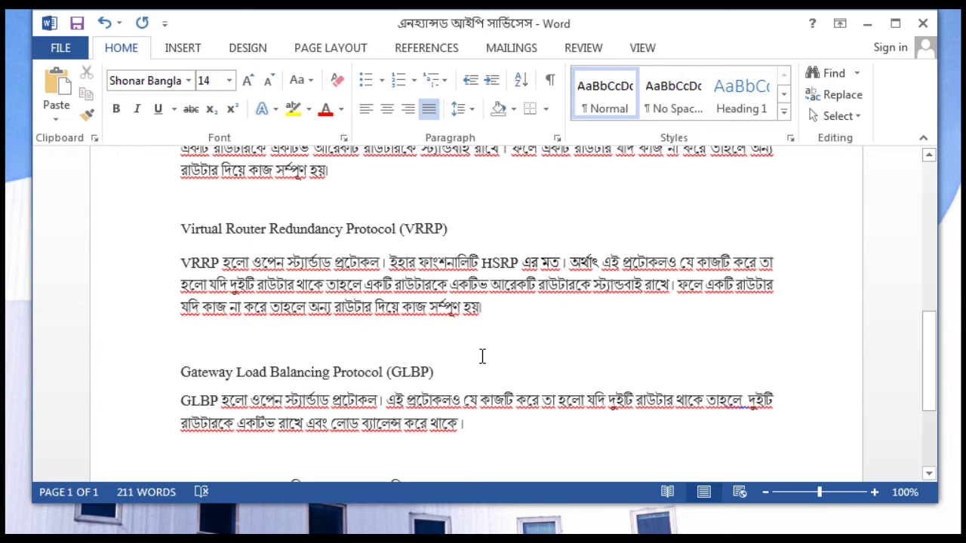
scroll(466, 425, "down", 1)
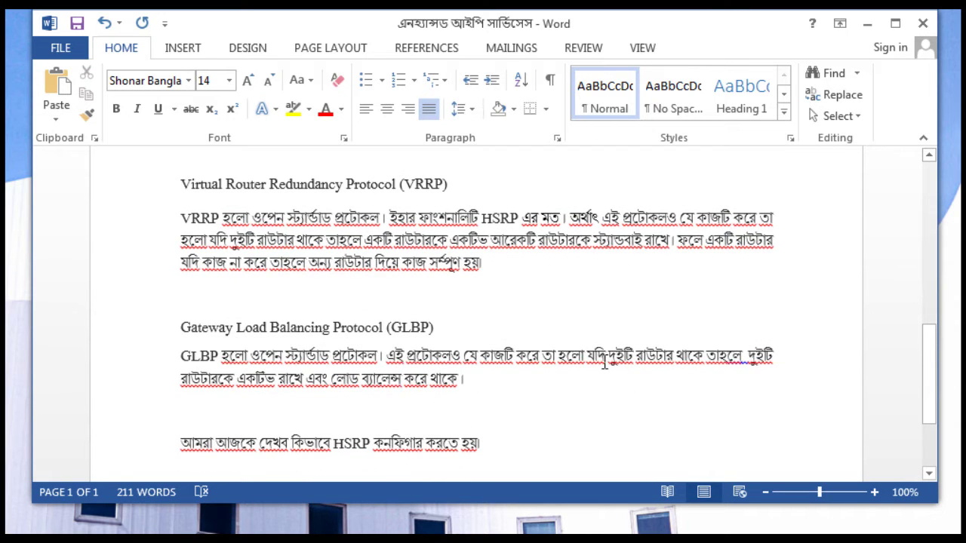
Review the document's closing line on configuring HSRP and its opening protocol list, and switch back to Cisco Packet Tracer.
scroll(565, 412, "up", 1)
scroll(566, 418, "up", 3)
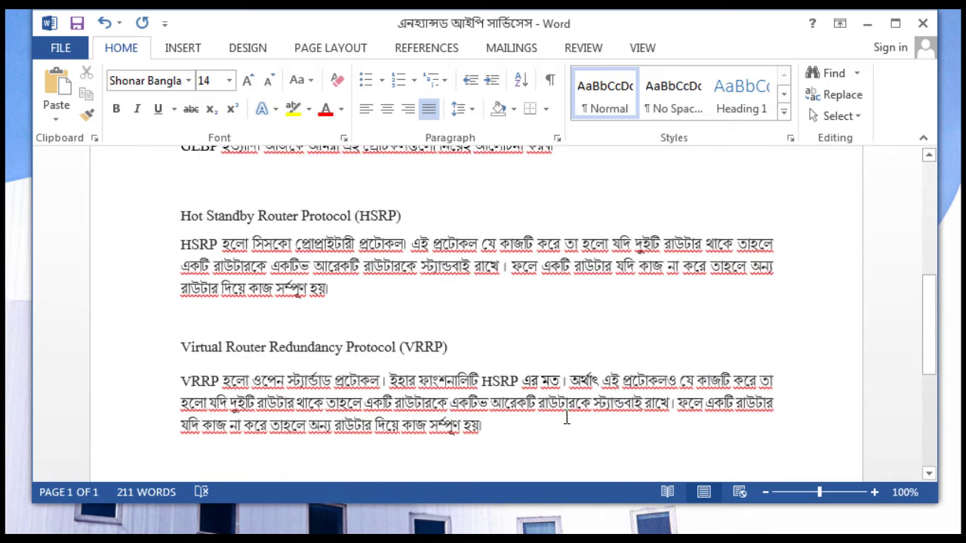
scroll(567, 415, "down", 5)
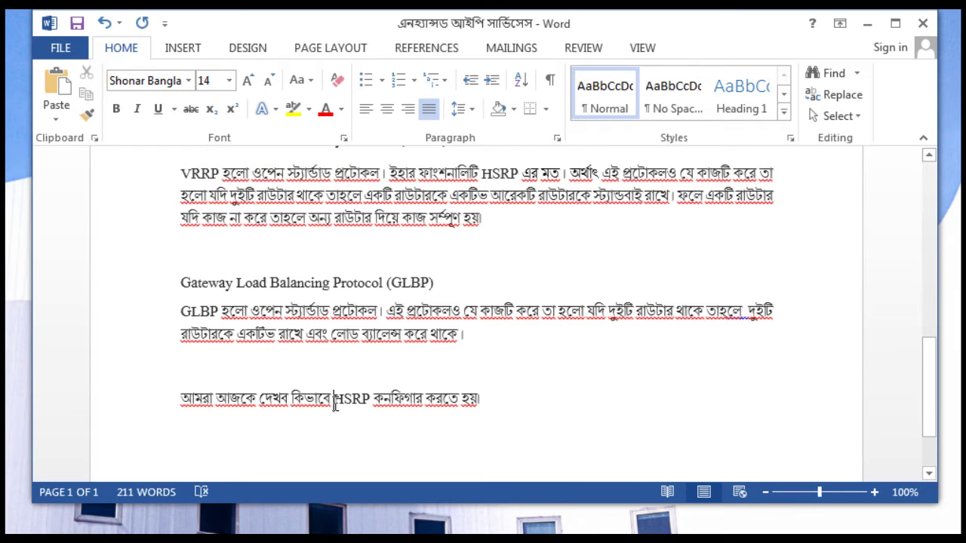
left_click_drag(334, 405, 380, 412)
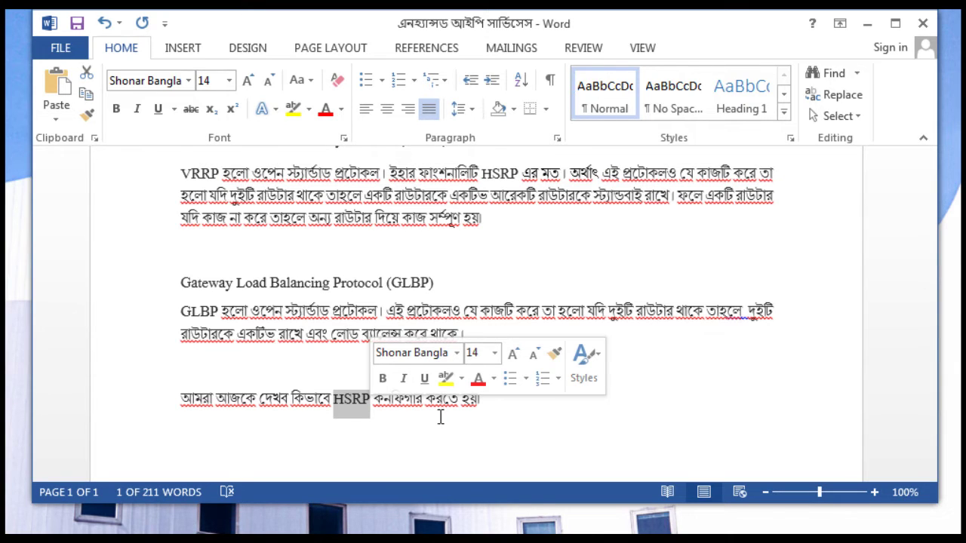
left_click(440, 417)
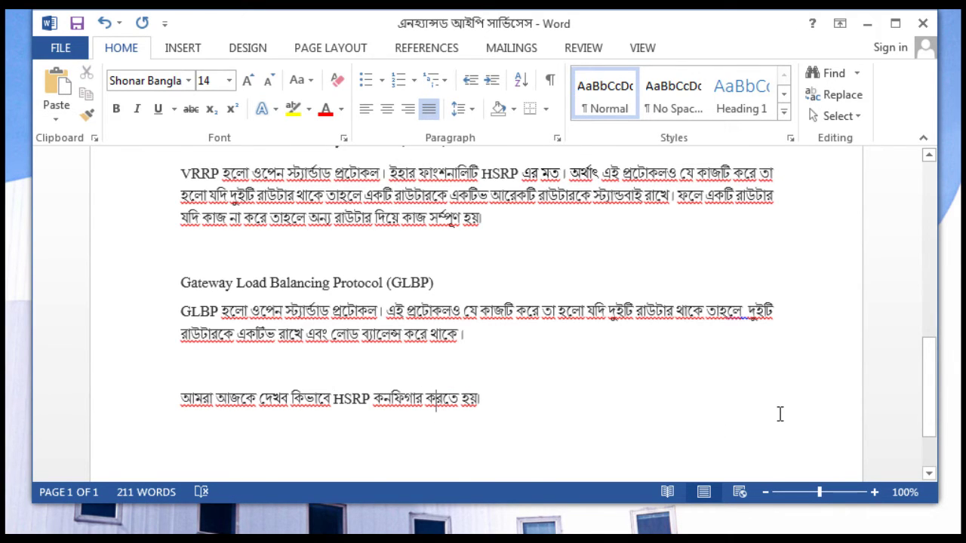
scroll(780, 413, "up", 15)
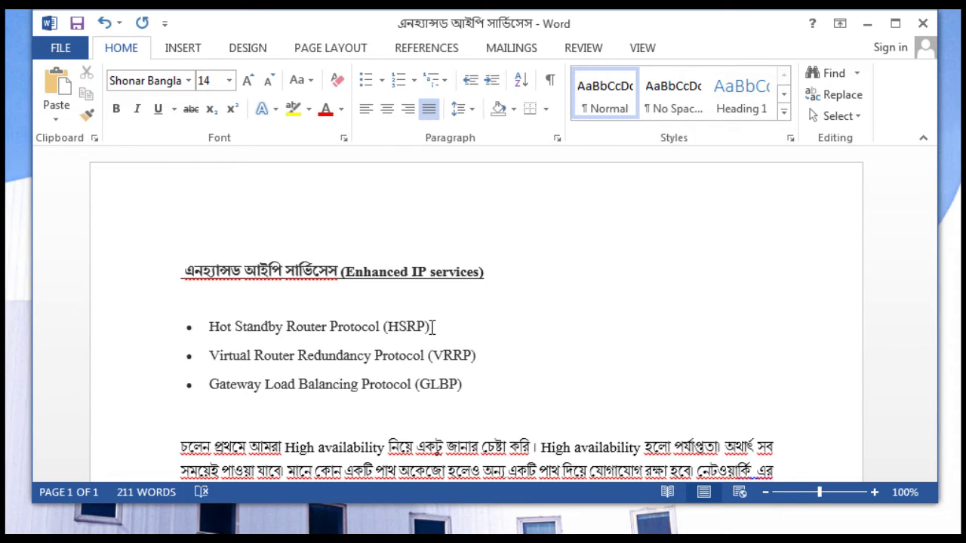
left_click(868, 25)
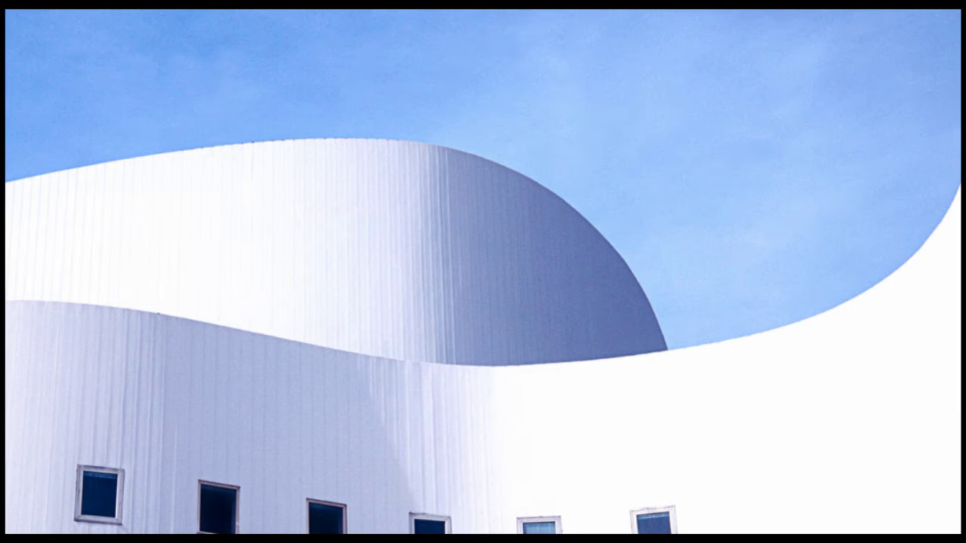
key("alt+Tab")
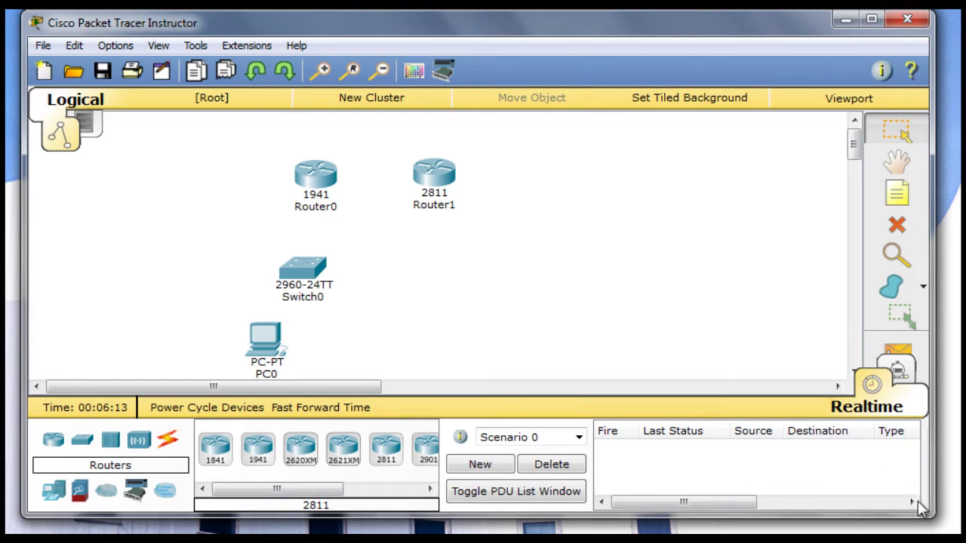
Enlarge the window slightly and delete both routers, the switch and the PC from the workspace.
left_click_drag(933, 517, 940, 525)
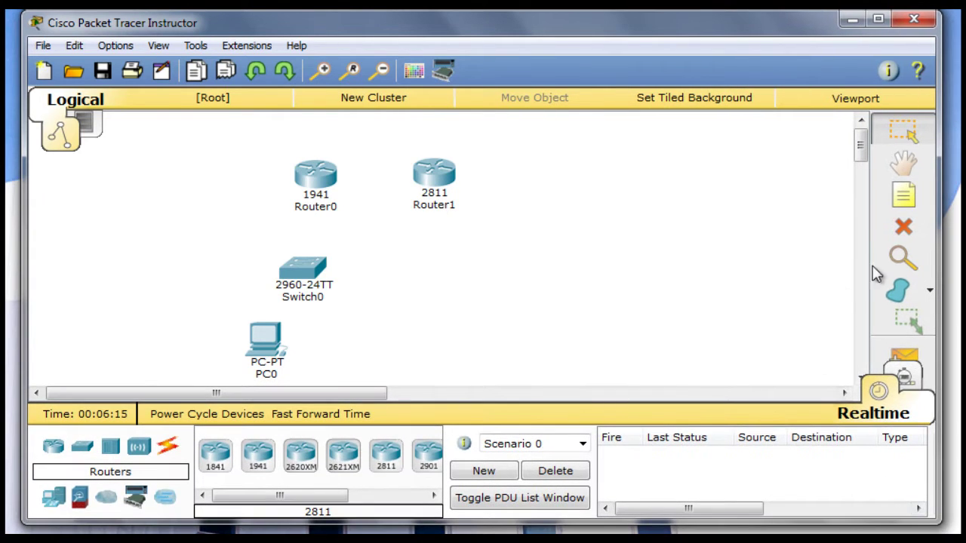
left_click(903, 226)
left_click(434, 173)
left_click(903, 227)
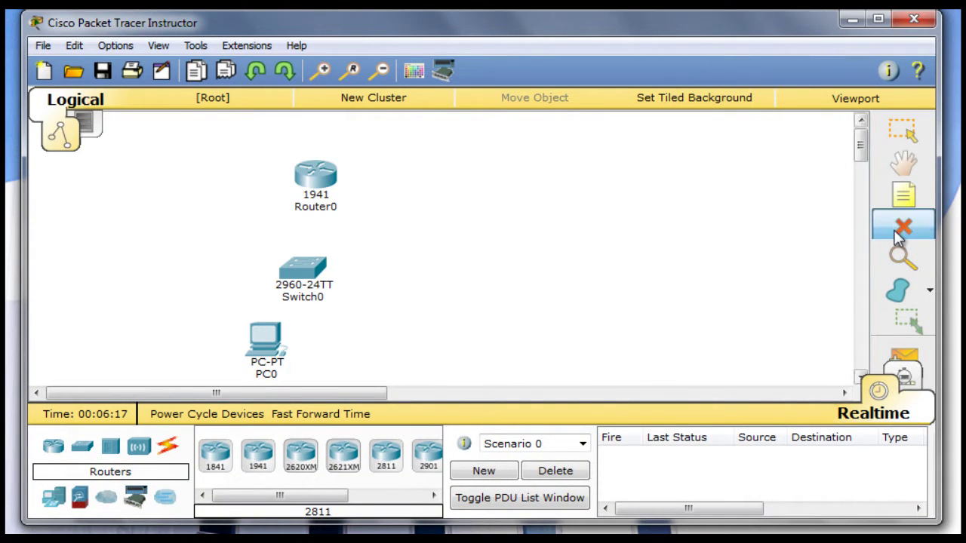
left_click(320, 199)
left_click(303, 270)
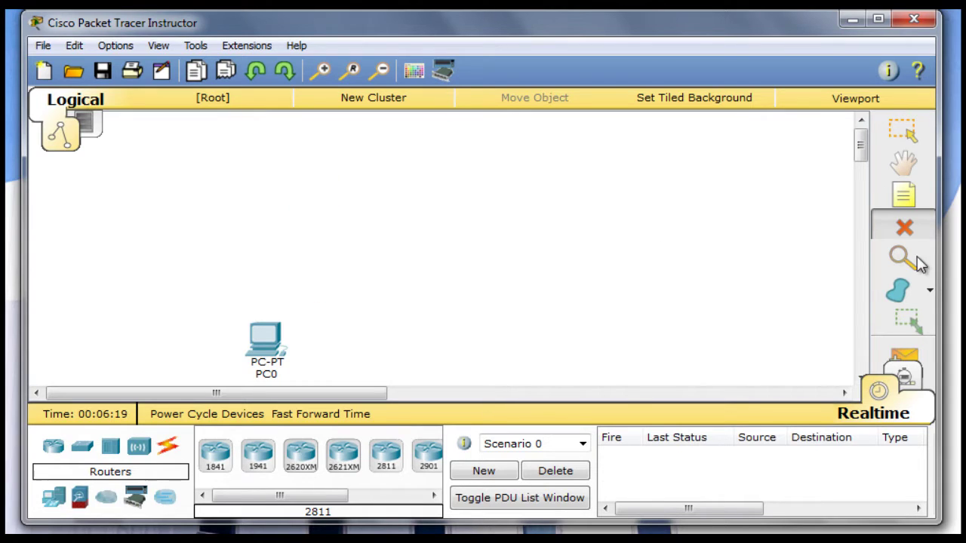
left_click(903, 226)
left_click(267, 339)
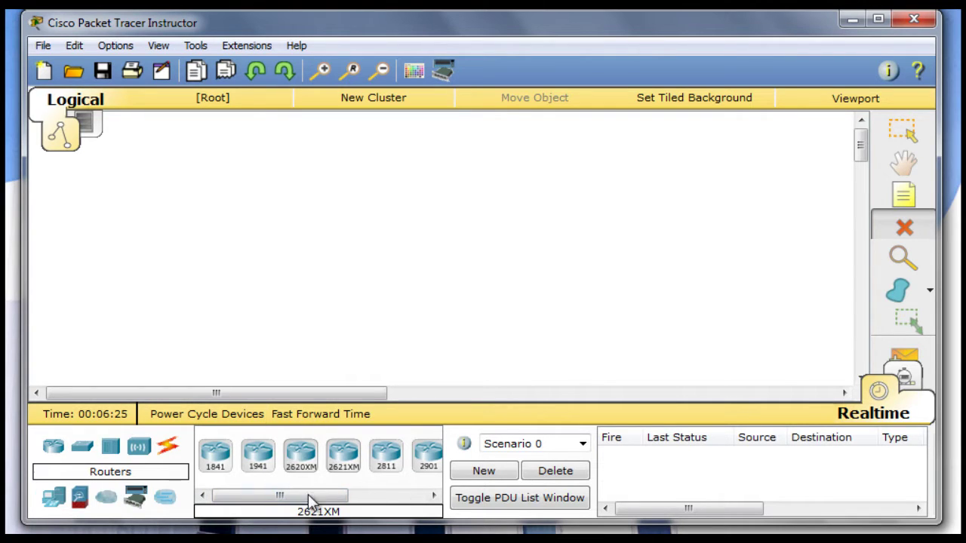
Place three 2911 routers in a triangle with one at the apex, replacing the first lower-left one with another set closer to the centre.
left_click_drag(308, 494, 355, 508)
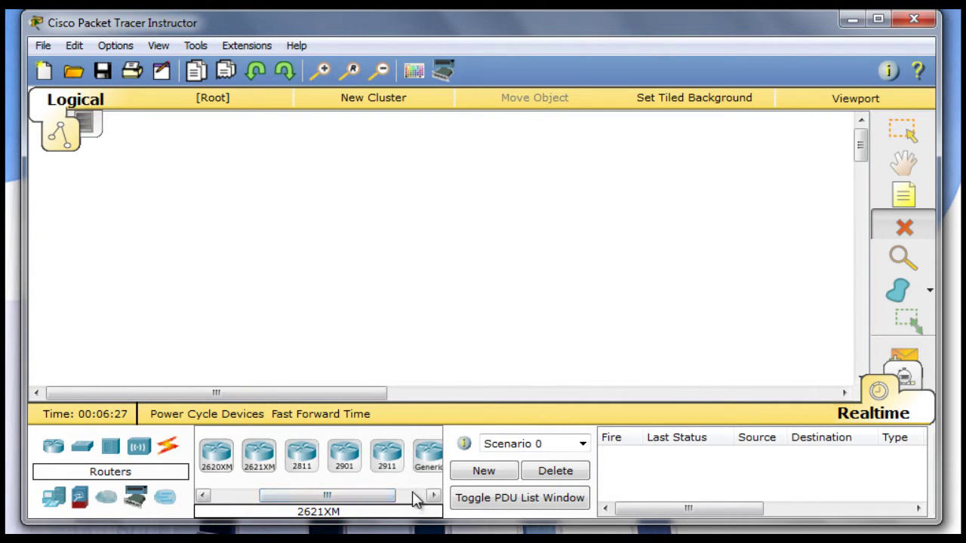
left_click(387, 453)
left_click(241, 225)
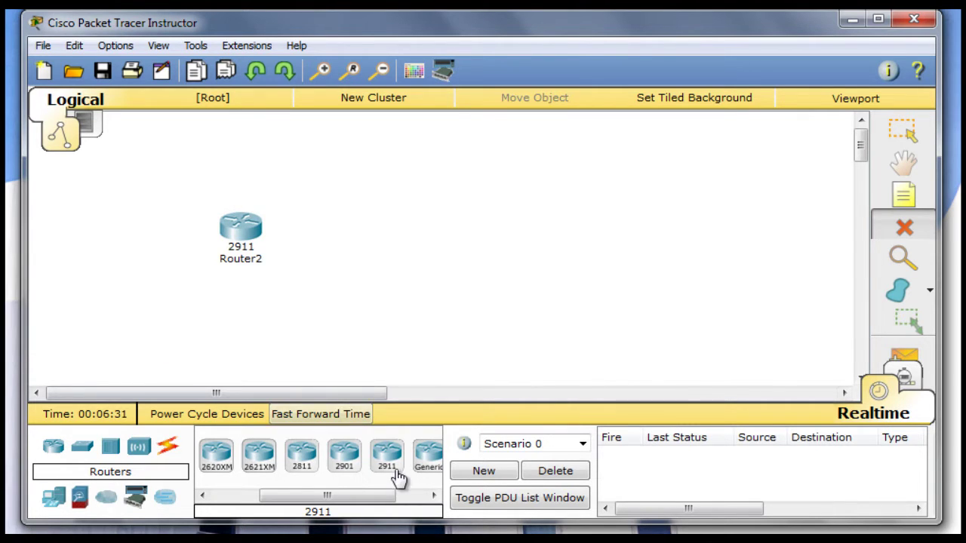
left_click_drag(388, 462, 534, 232)
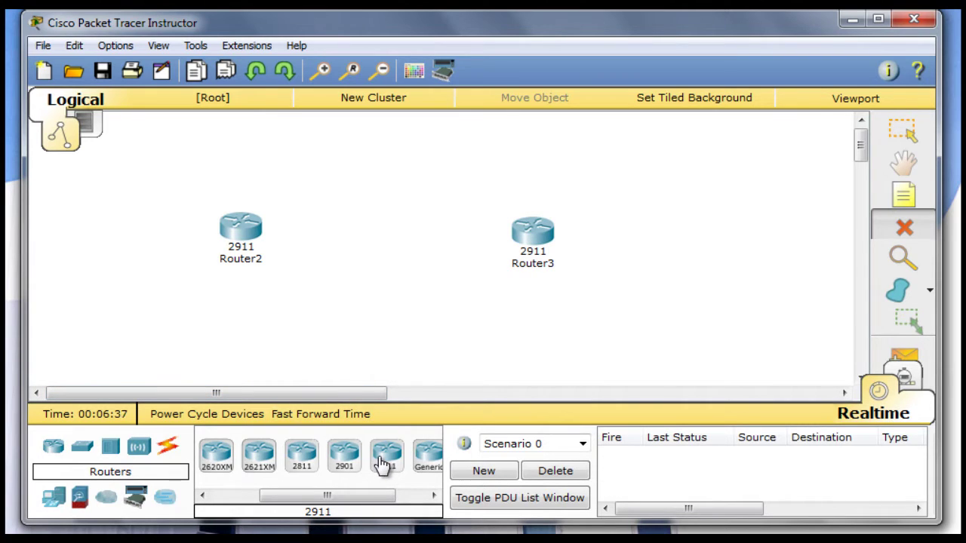
left_click_drag(383, 463, 394, 142)
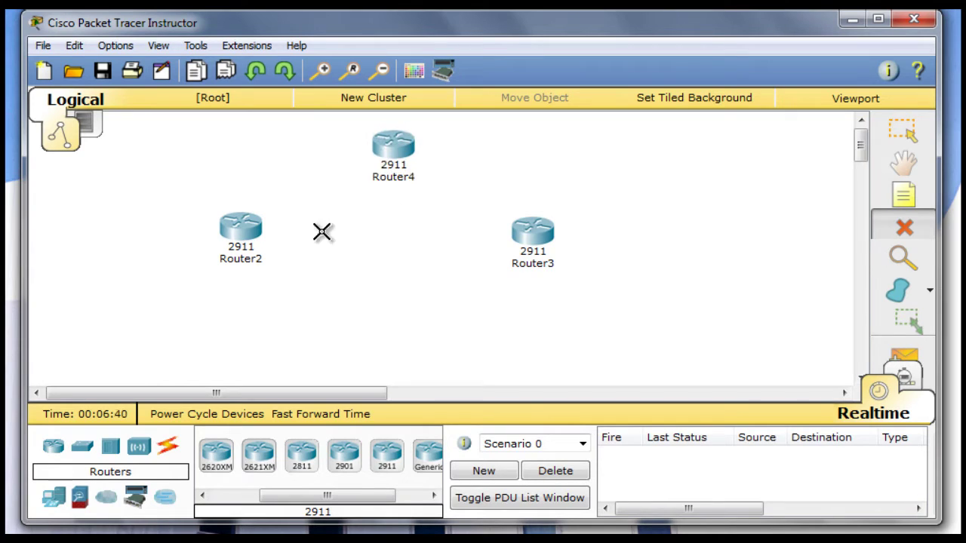
left_click(241, 254)
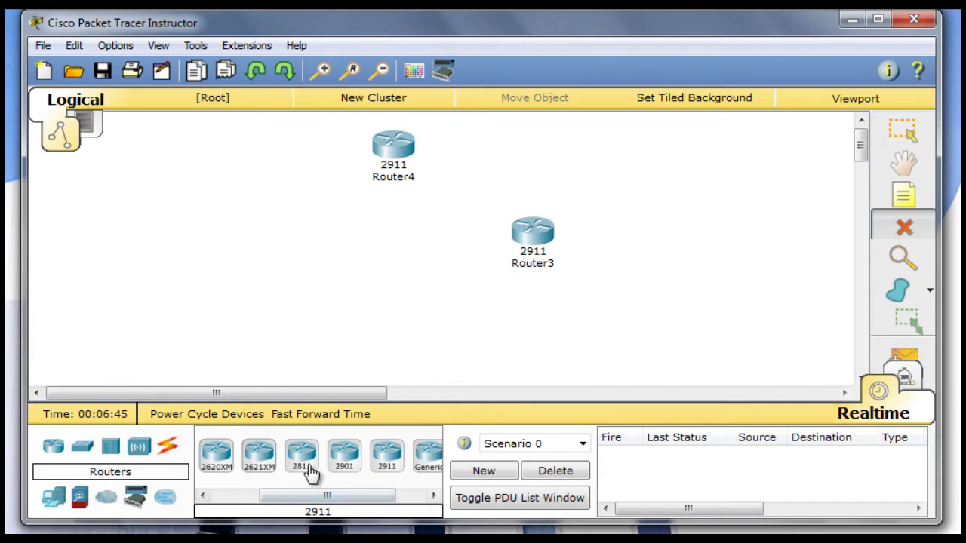
left_click_drag(388, 454, 287, 260)
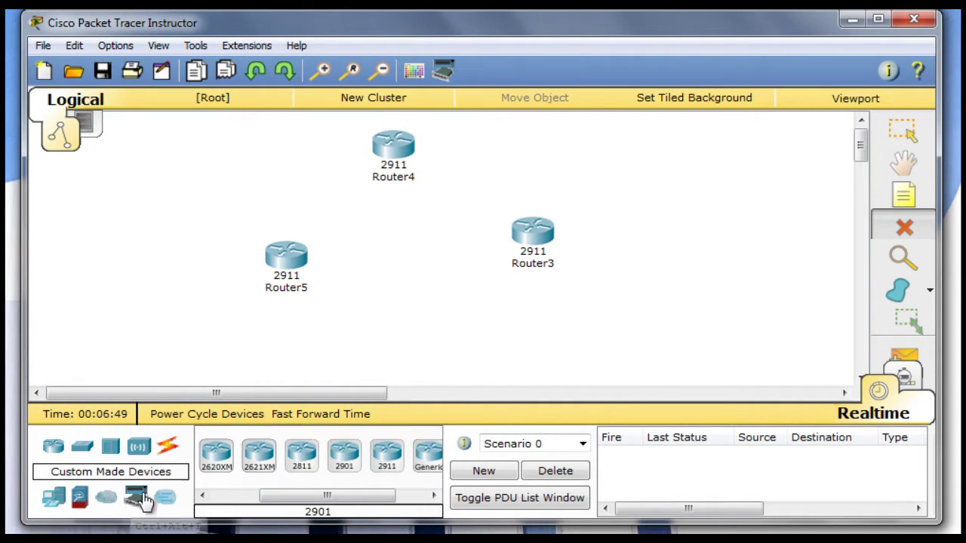
Place a 2960 switch below and between the two side routers with one PC beneath it, deleting the extra PC placed beside it.
left_click(84, 452)
left_click_drag(301, 453, 404, 296)
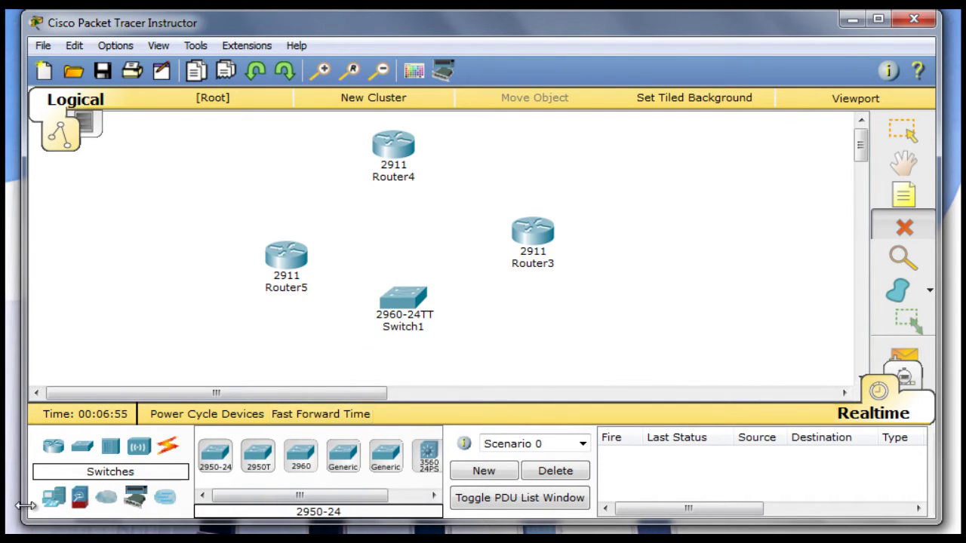
left_click(51, 500)
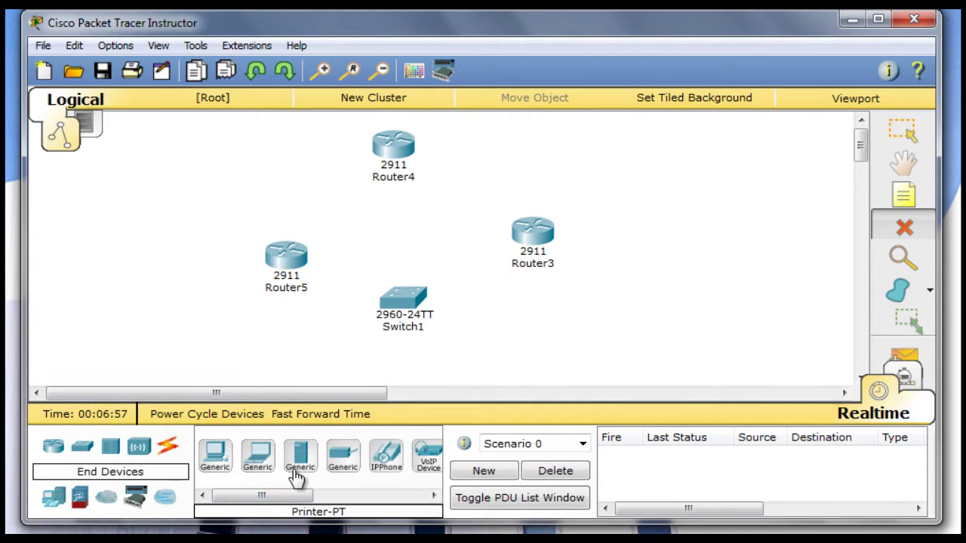
left_click_drag(218, 457, 400, 369)
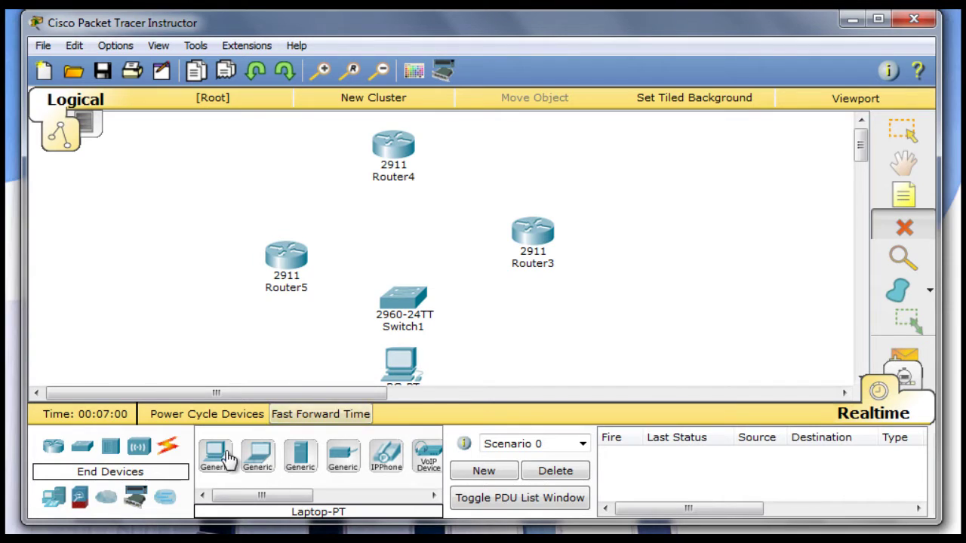
left_click_drag(219, 457, 317, 371)
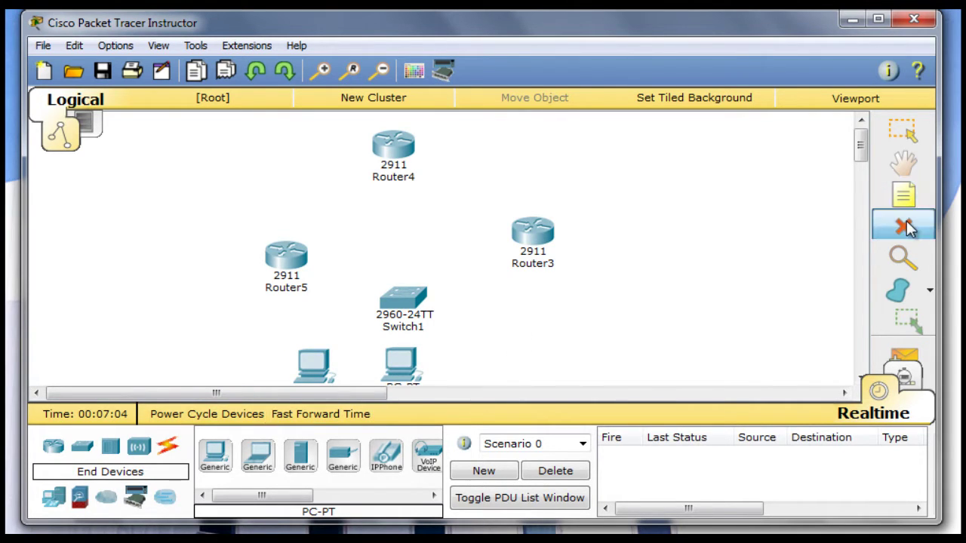
left_click(324, 362)
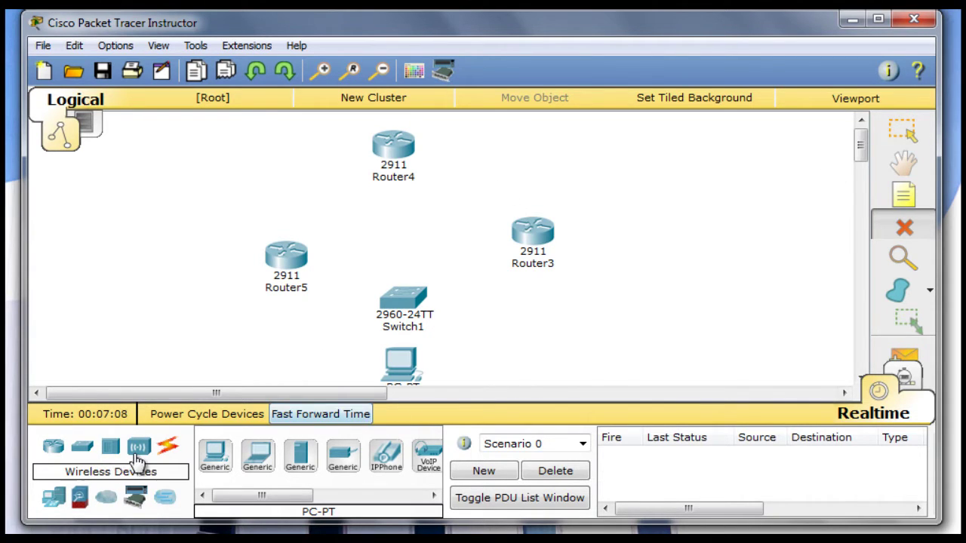
Add a second 2960 switch directly below the topmost router.
left_click(78, 451)
left_click_drag(301, 456, 404, 224)
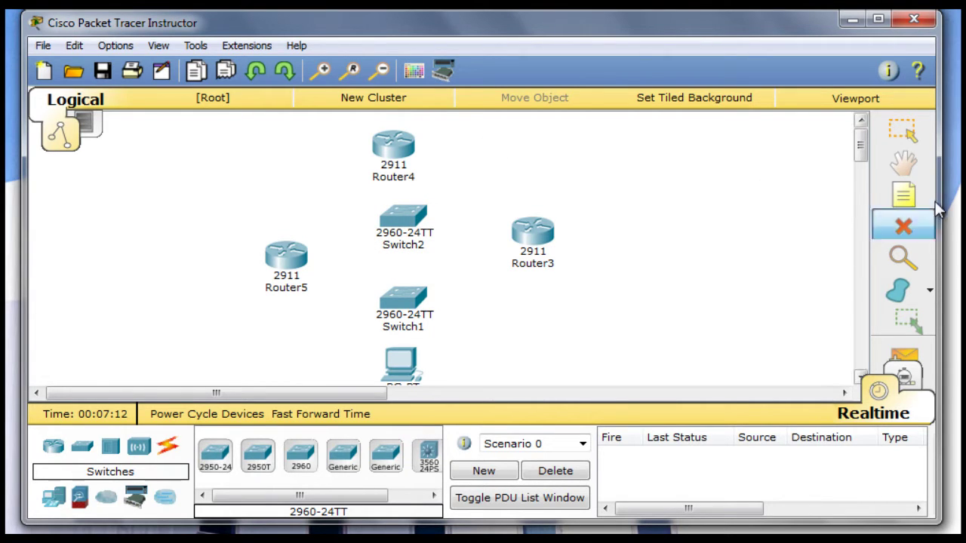
left_click(913, 193)
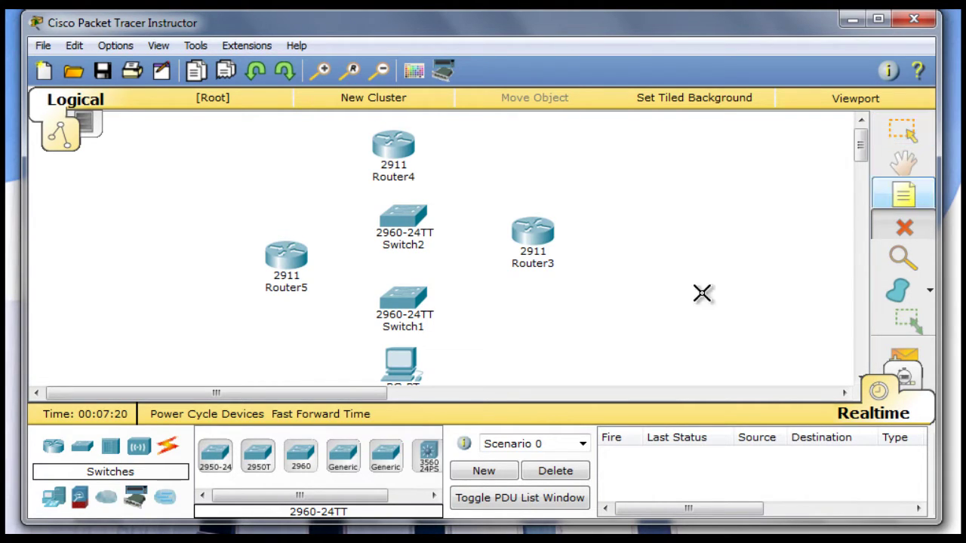
Rearrange the top router, the upper switch and the two side routers into a compact diamond layout, and make the window taller.
left_click(168, 446)
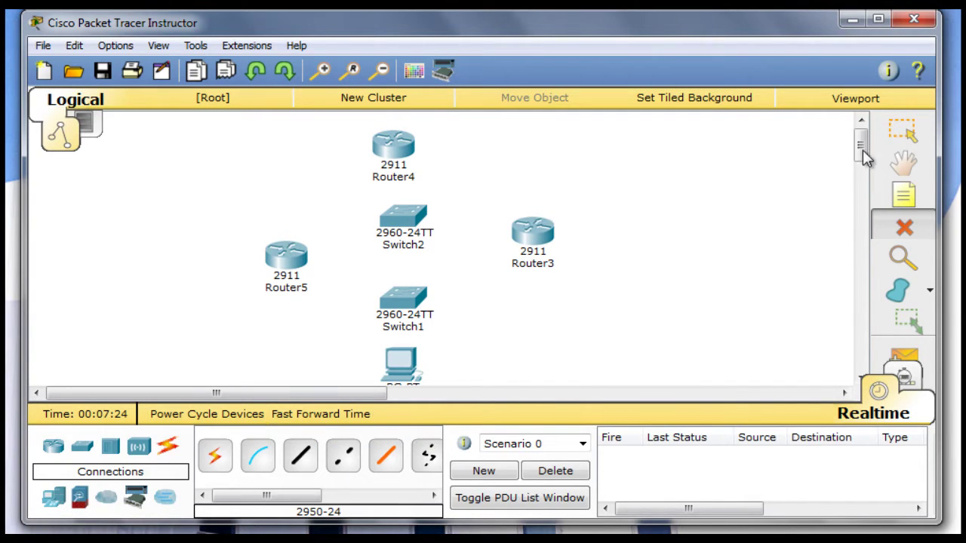
left_click(879, 128)
left_click_drag(401, 151, 424, 136)
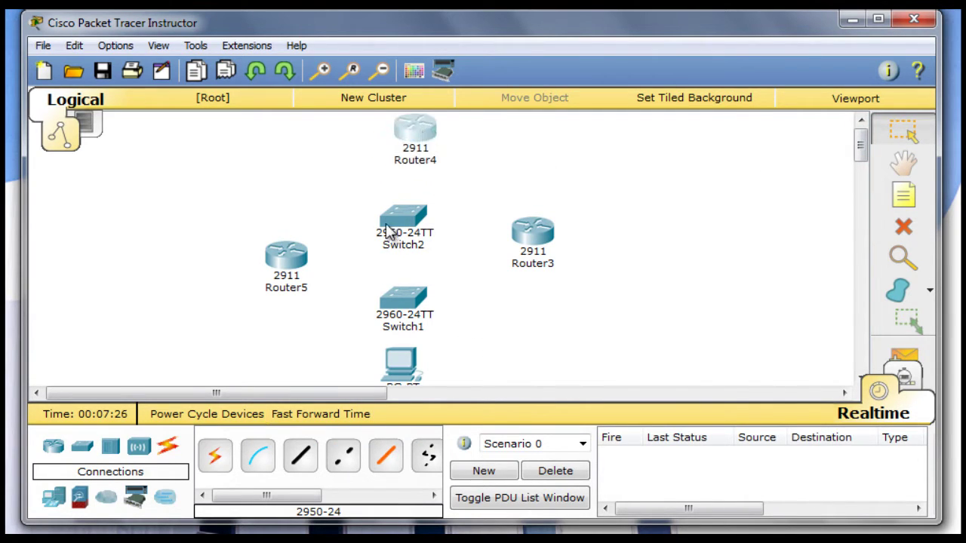
left_click_drag(407, 219, 416, 191)
left_click_drag(287, 266, 304, 248)
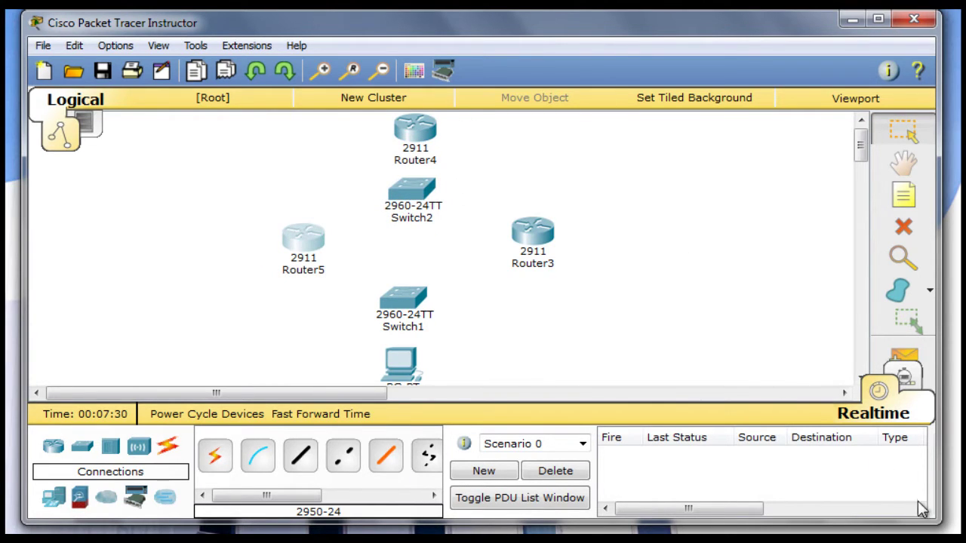
left_click_drag(935, 520, 931, 531)
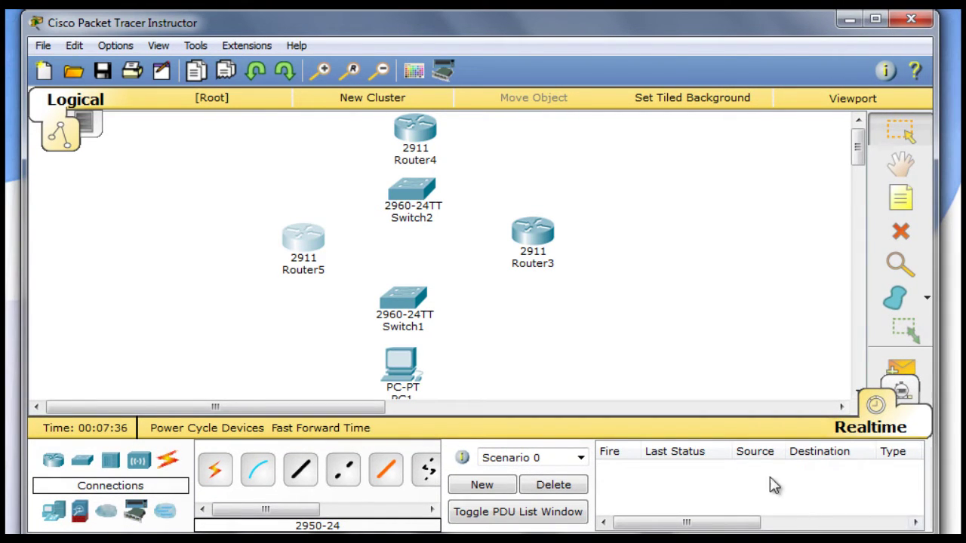
left_click_drag(416, 136, 409, 134)
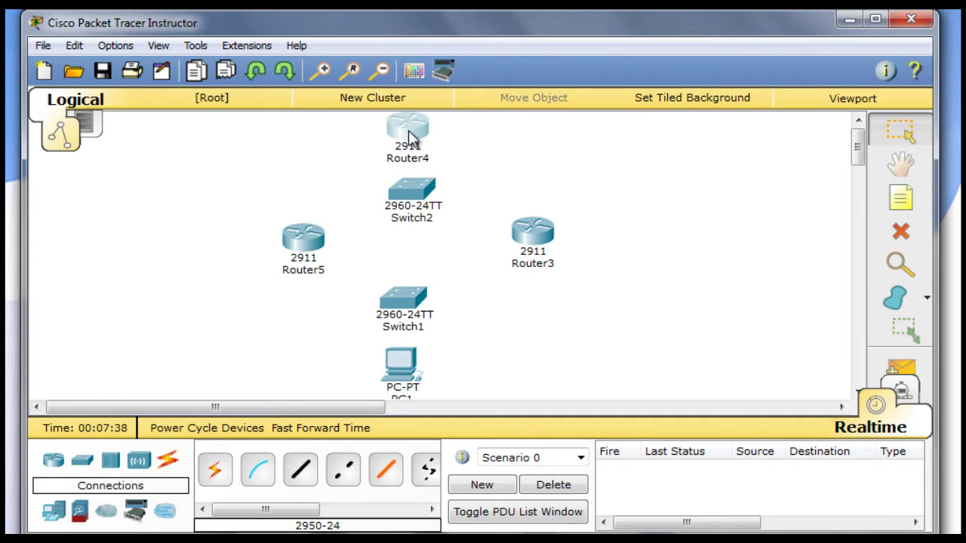
left_click_drag(408, 186, 408, 200)
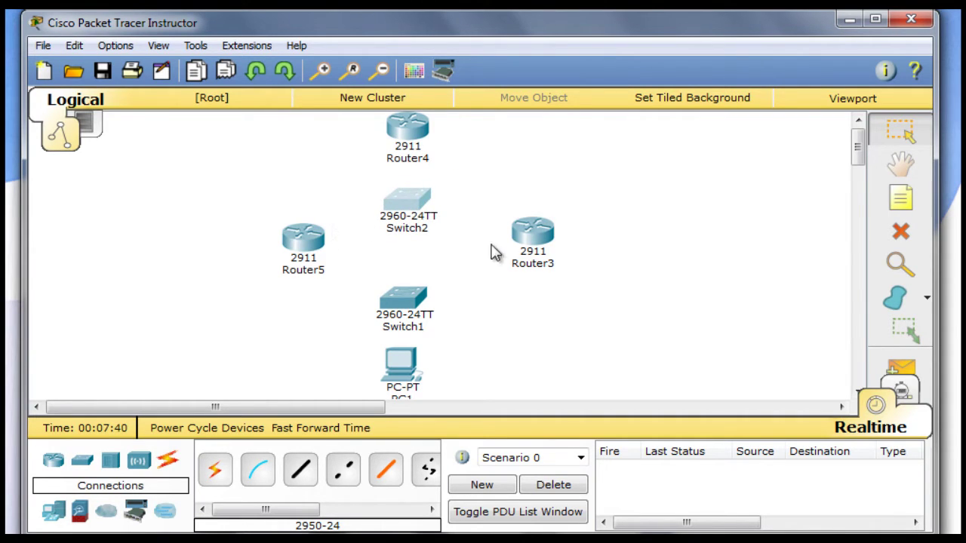
left_click_drag(531, 241, 506, 249)
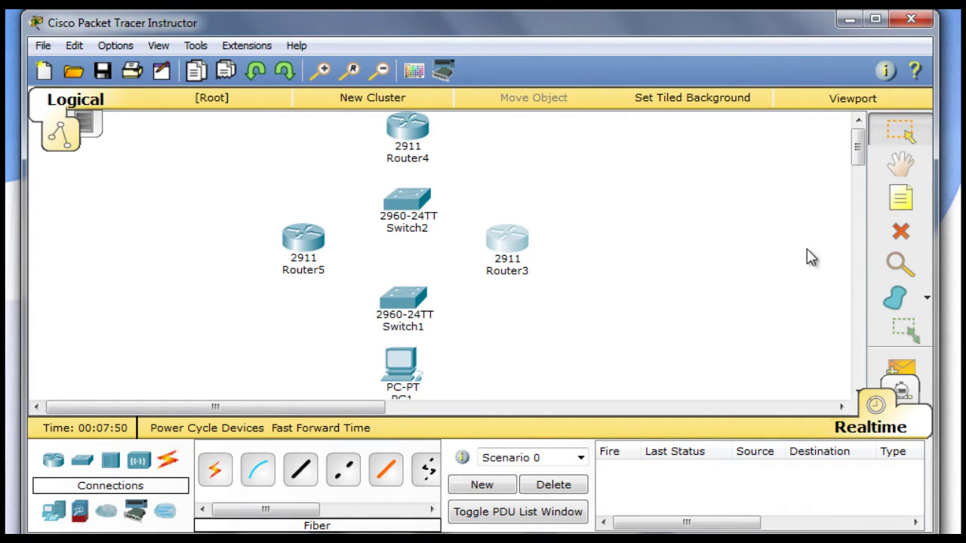
Connect the PC's FastEthernet0 port to FastEthernet0/1 on the lower switch with a copper straight-through cable.
left_click(301, 470)
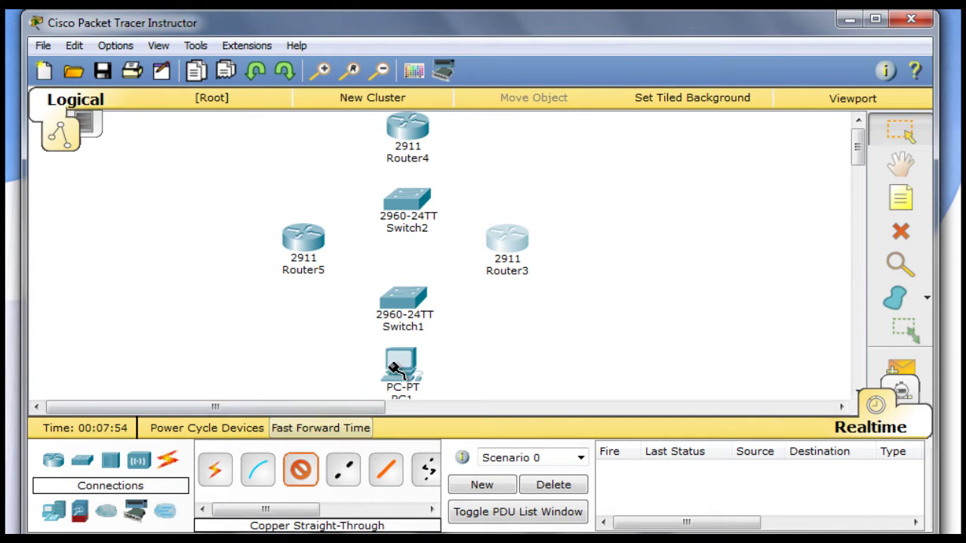
left_click(404, 367)
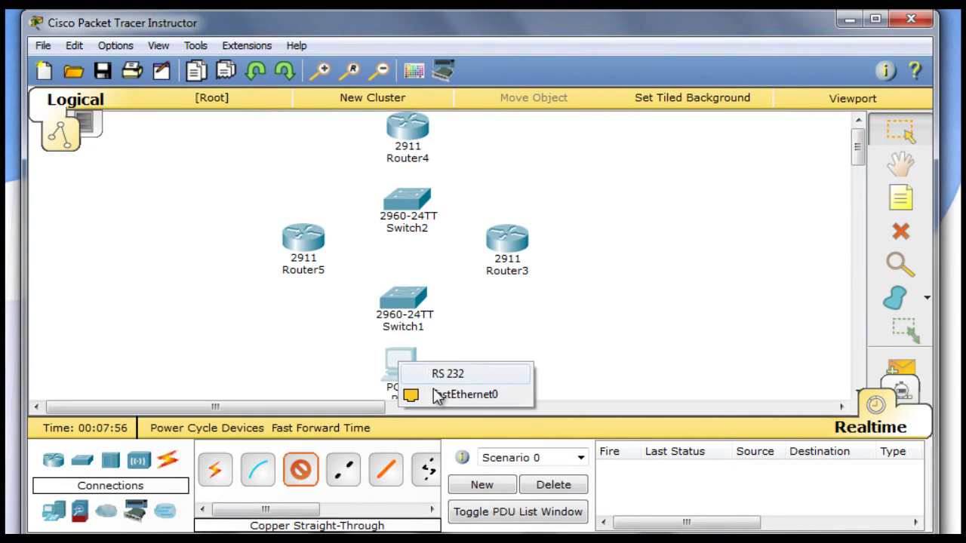
left_click(423, 395)
left_click(412, 296)
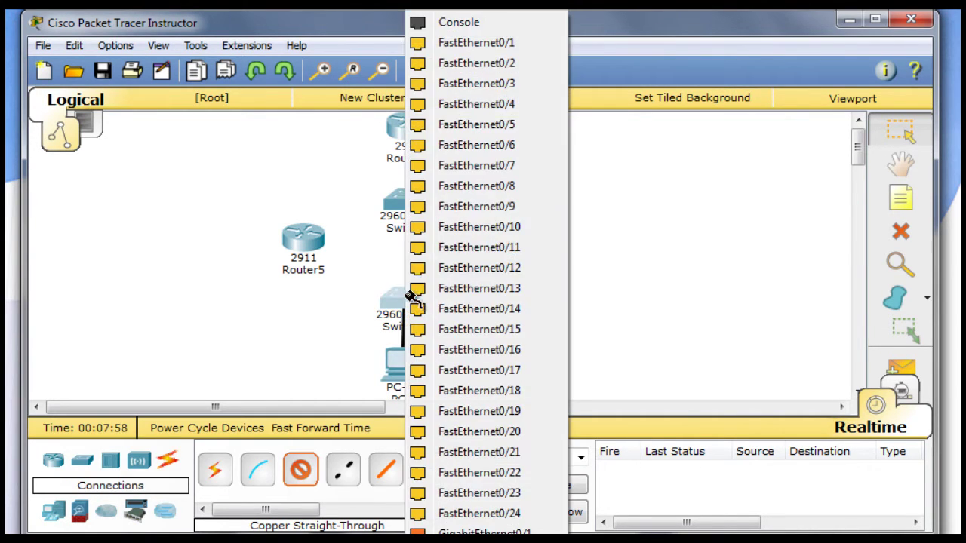
left_click(491, 43)
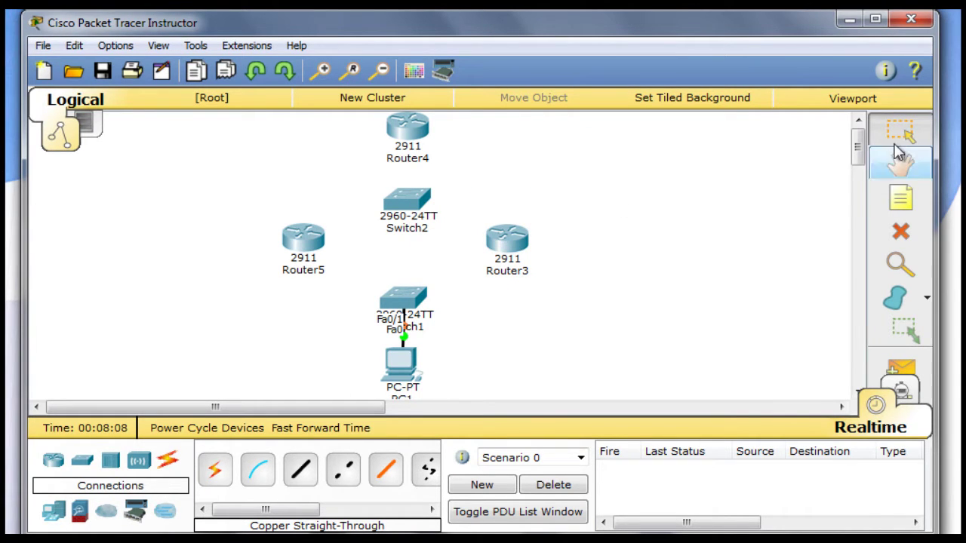
left_click(901, 198)
left_click(314, 278)
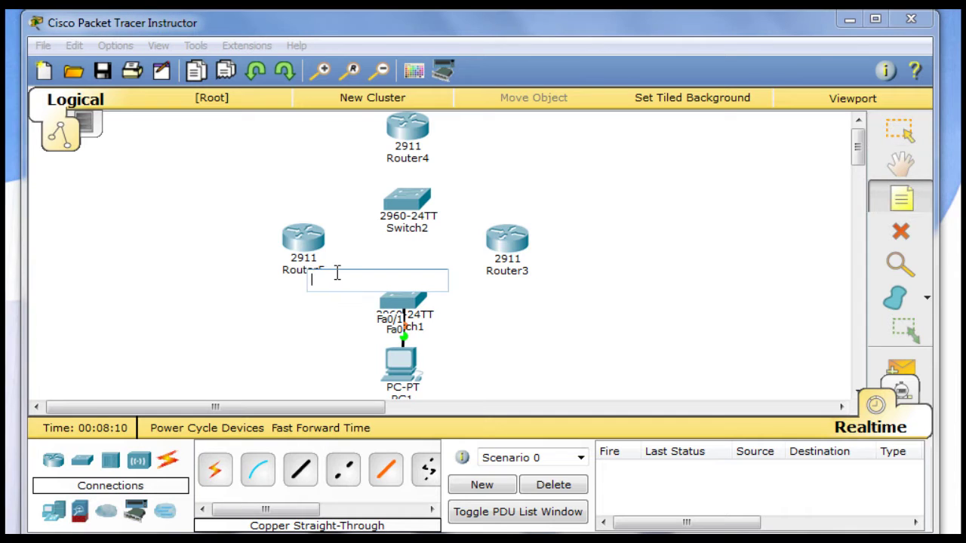
left_click(901, 197)
left_click(302, 269)
key("Escape")
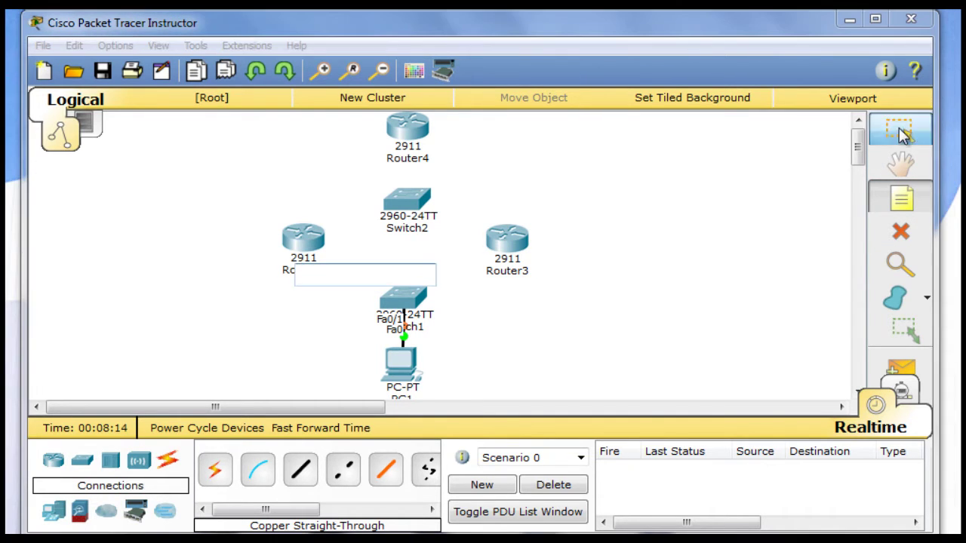
left_click(280, 291)
Rename Router5 as HSRPRouter1.
left_click(301, 270)
double_click(323, 272)
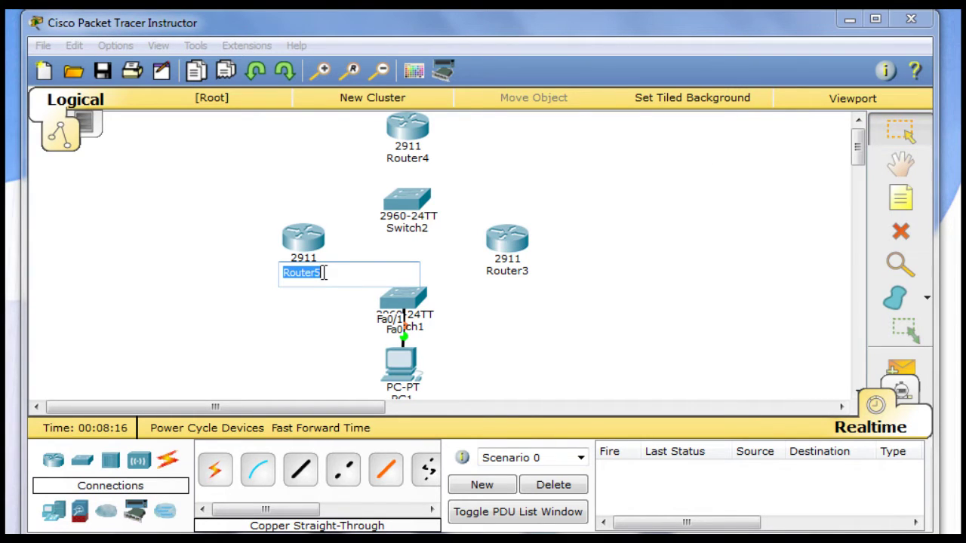
type("HSRP")
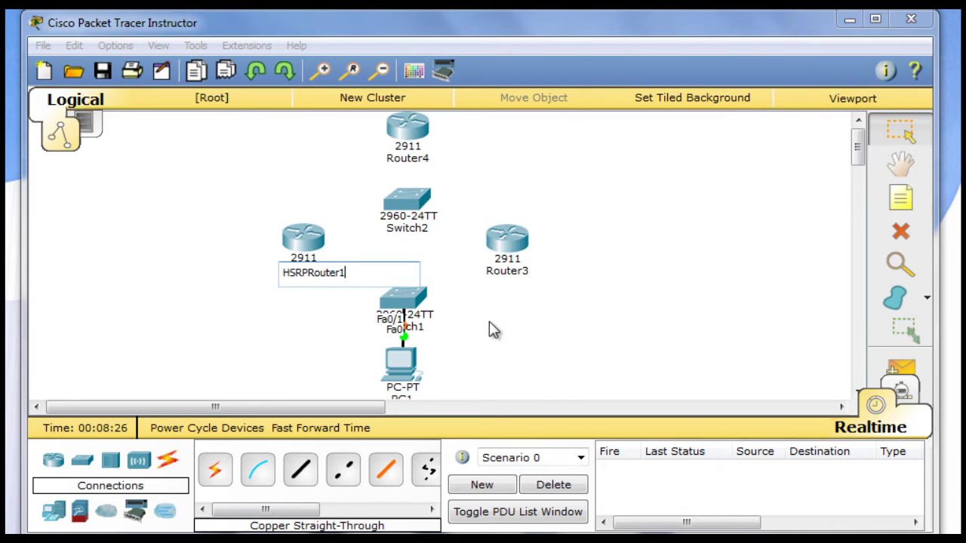
left_click(546, 328)
Rename Router3 as HSRPRouter2.
left_click(514, 274)
left_click_drag(535, 277, 491, 275)
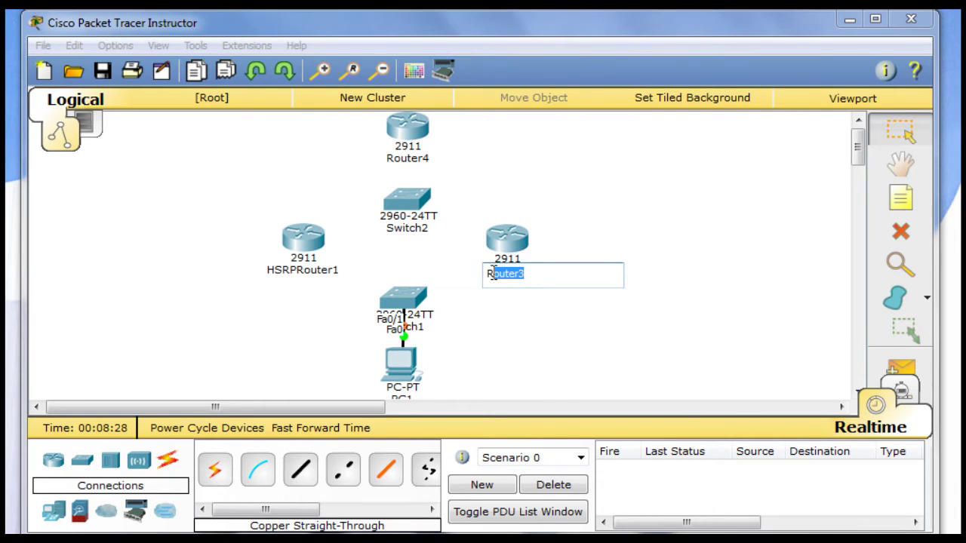
type("HSRP")
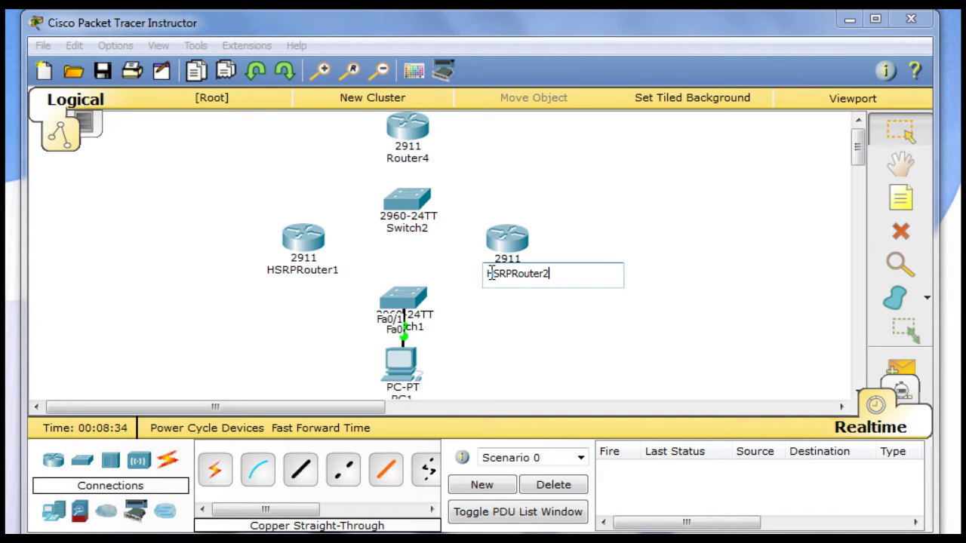
type("Router2")
left_click(468, 308)
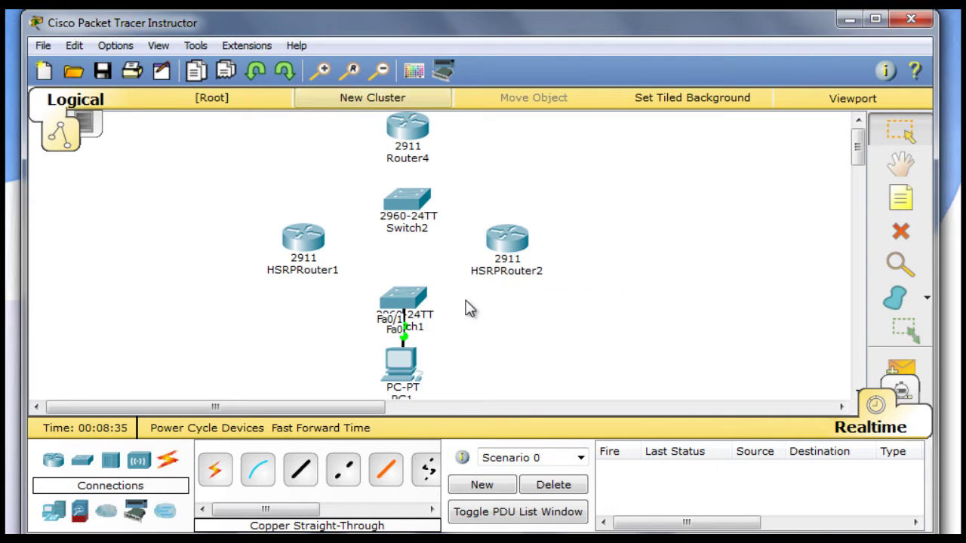
Rename Router4 as ISP.
left_click(905, 141)
left_click_drag(413, 156, 413, 156)
left_click(413, 156)
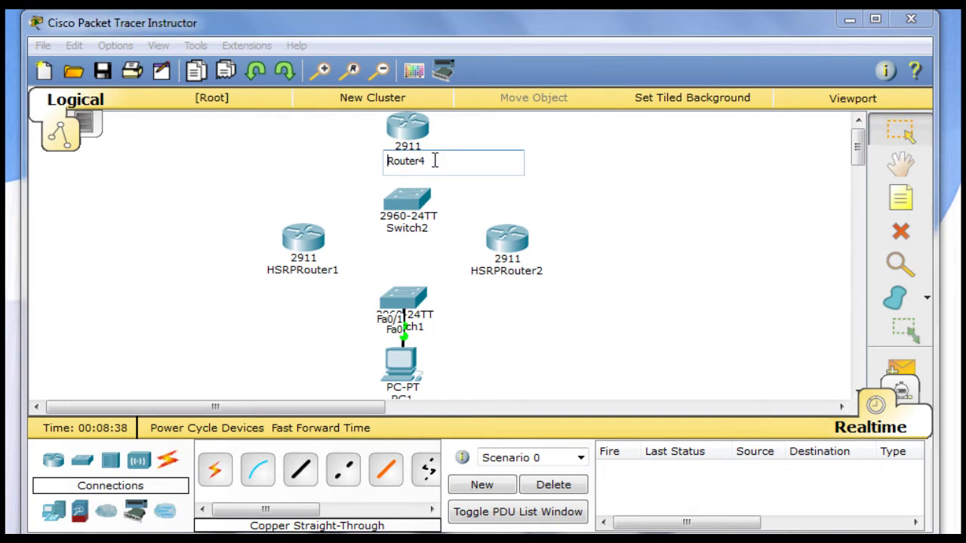
type("ISP")
left_click(596, 234)
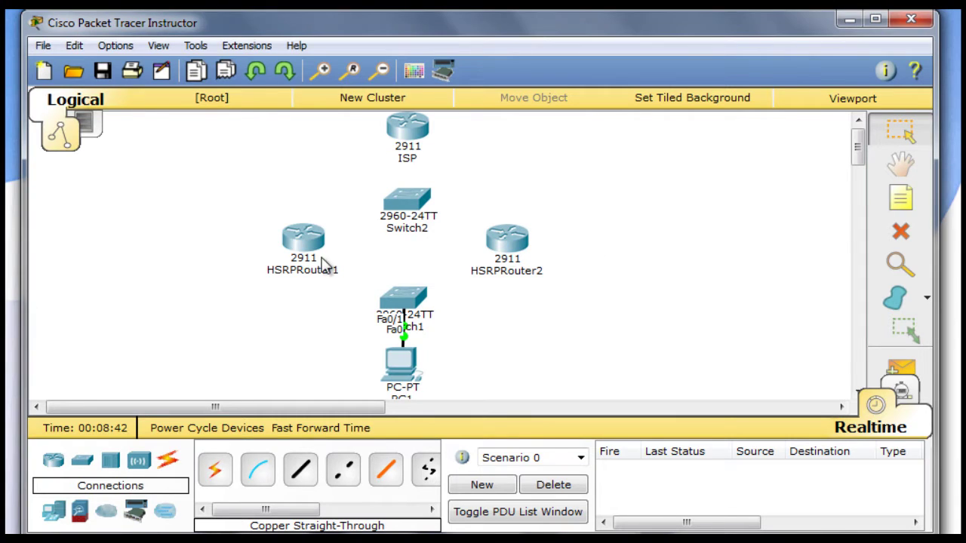
Connect FastEthernet0/2 on the lower switch to GigabitEthernet0/0 on HSRPRouter1 with a copper straight-through cable.
mouse_move(321, 261)
mouse_move(515, 243)
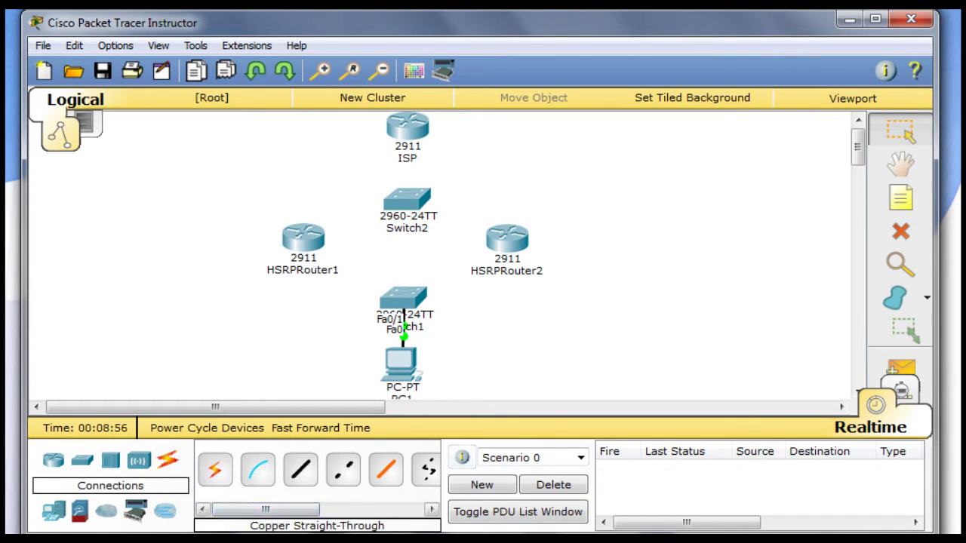
left_click(300, 469)
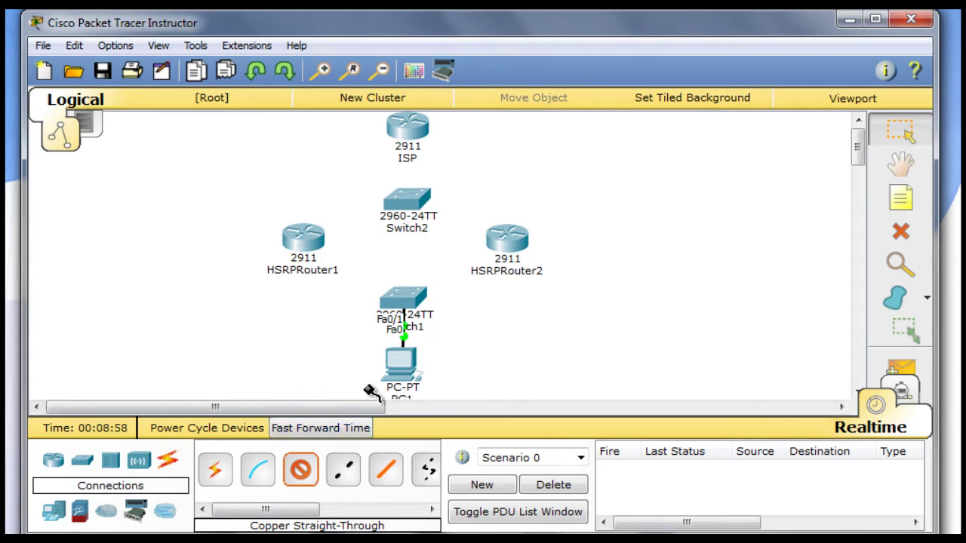
left_click(408, 298)
left_click(468, 42)
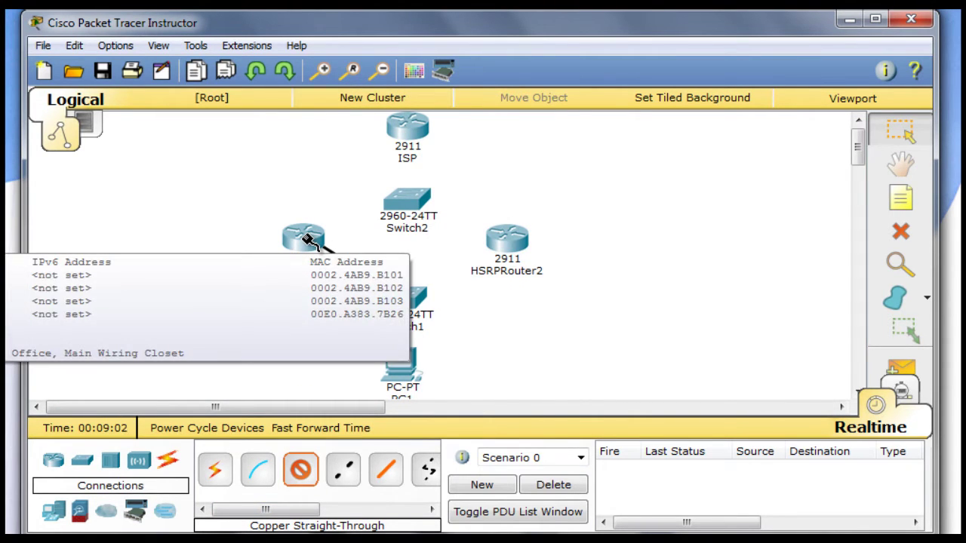
left_click(308, 241)
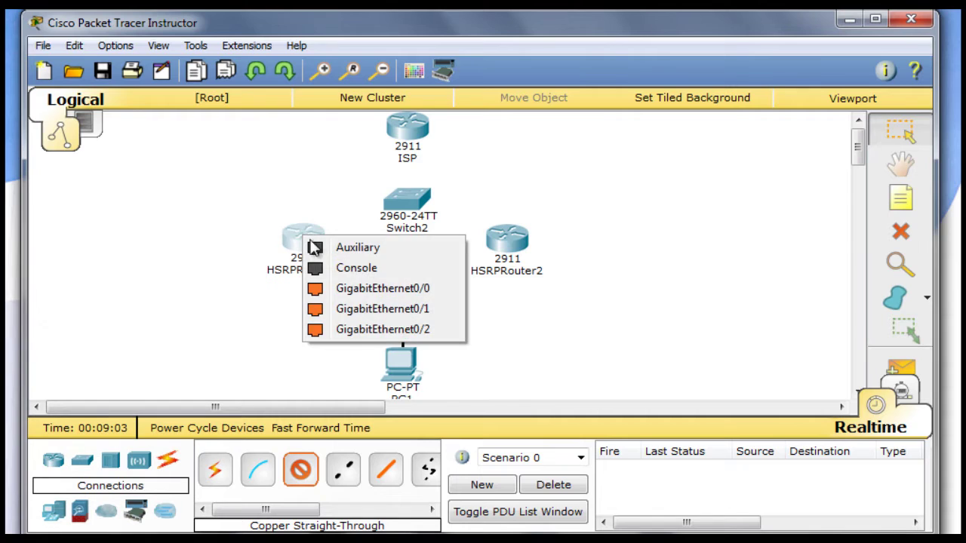
left_click(377, 288)
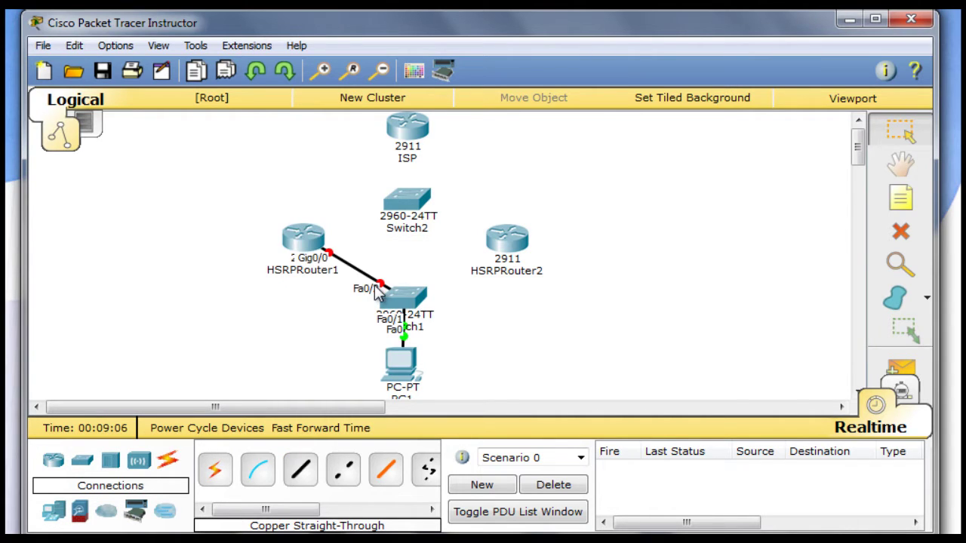
Connect FastEthernet0/3 on the lower switch to GigabitEthernet0/0 on HSRPRouter2 with a copper straight-through cable.
left_click(310, 471)
left_click(407, 302)
left_click(504, 63)
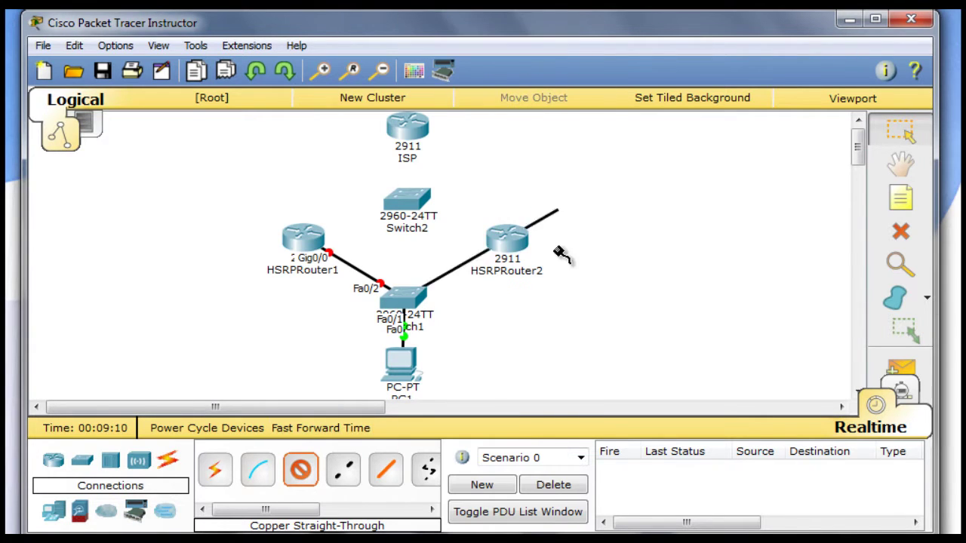
left_click(505, 240)
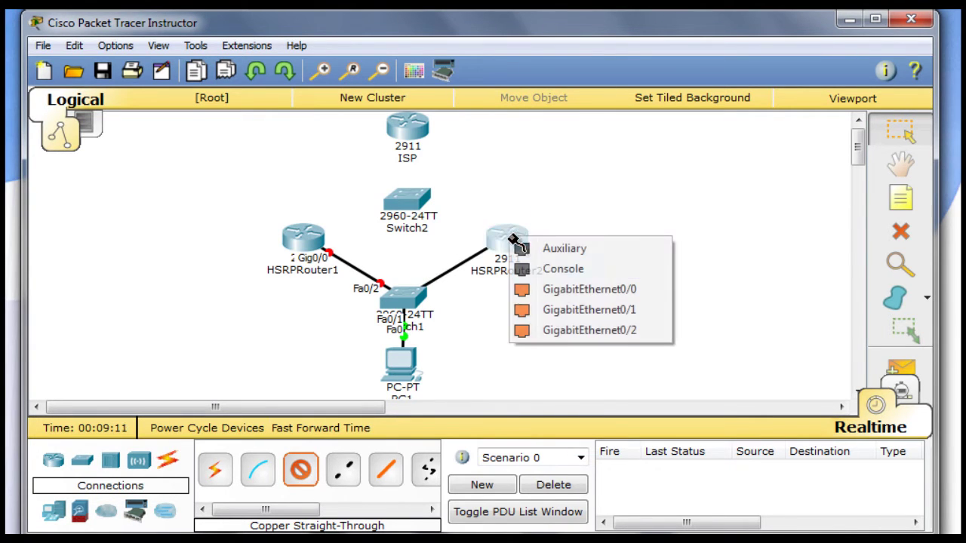
left_click(572, 294)
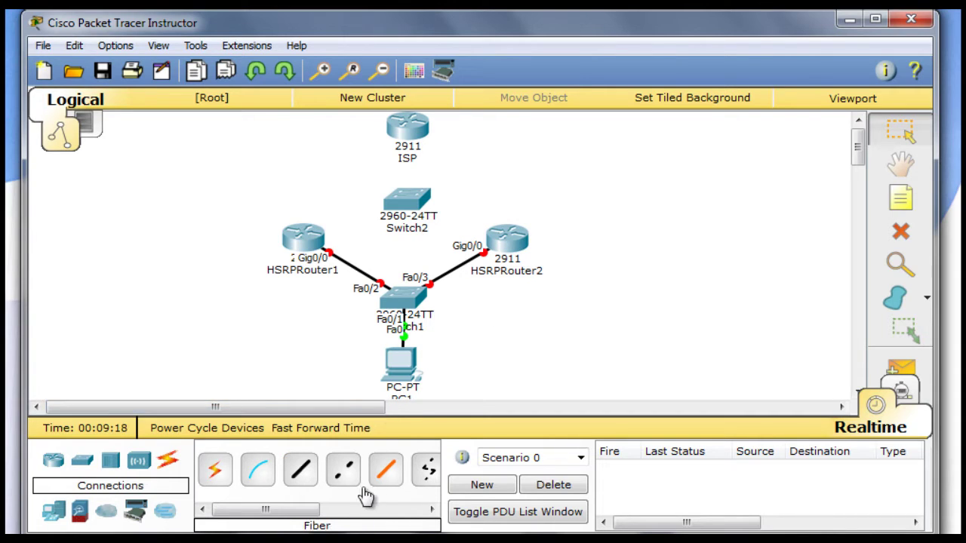
Connect FastEthernet0/1 on Switch2 to GigabitEthernet0/1 on HSRPRouter1 with a copper straight-through cable.
left_click(301, 471)
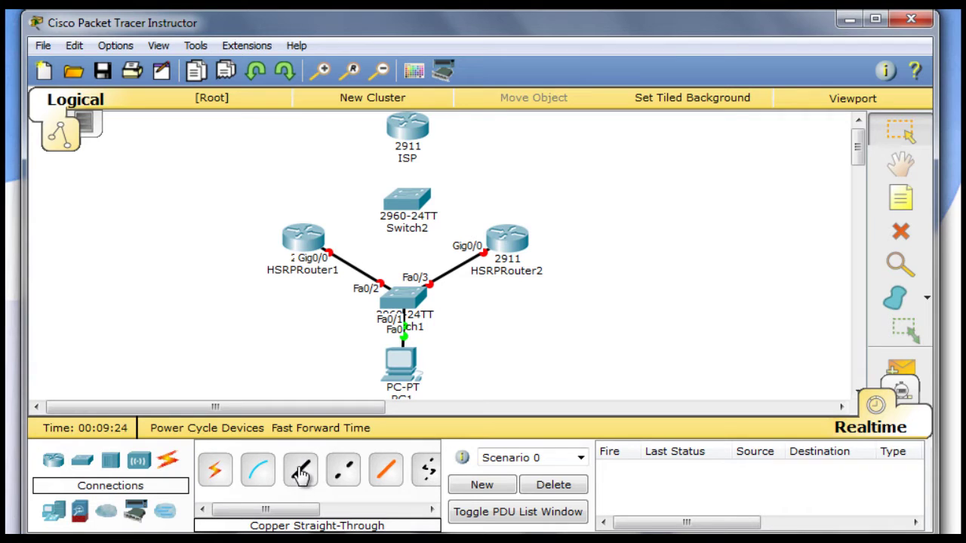
left_click(300, 467)
left_click(408, 206)
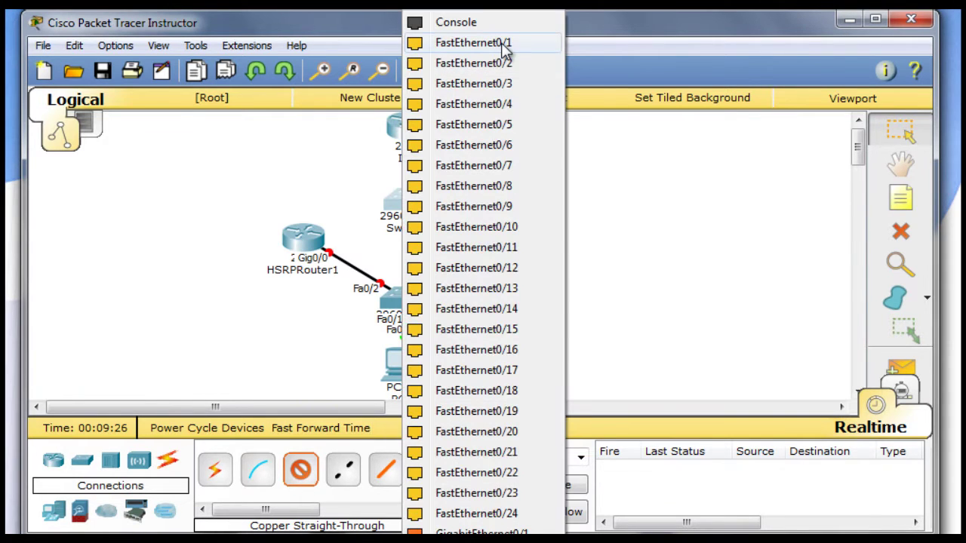
left_click(503, 41)
left_click(306, 240)
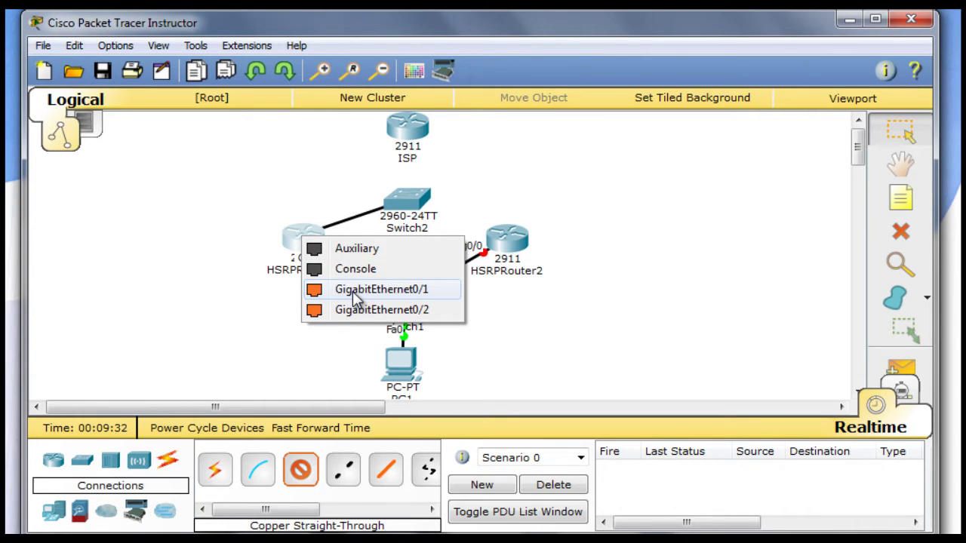
left_click(353, 292)
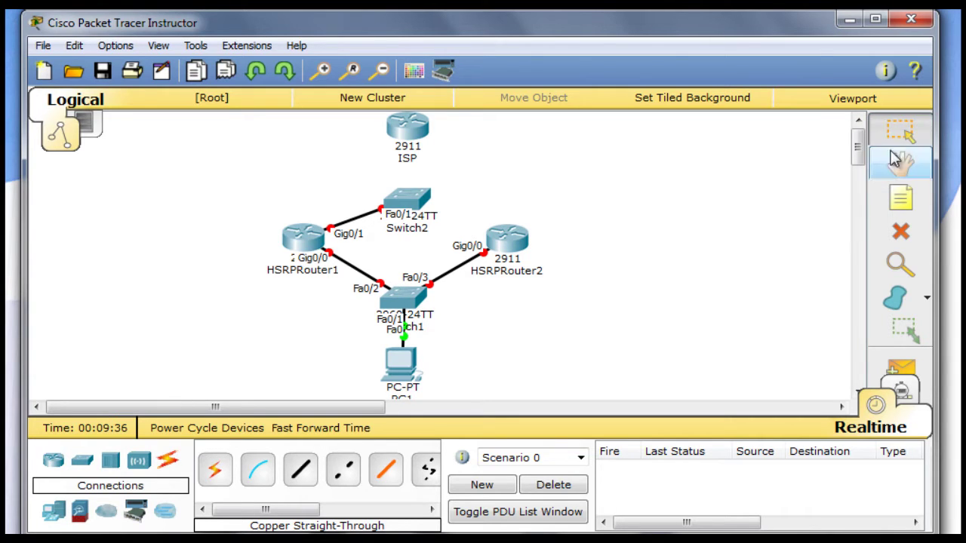
Connect FastEthernet0/2 on Switch2 to GigabitEthernet0/1 on HSRPRouter2 with a copper straight-through cable.
left_click(301, 469)
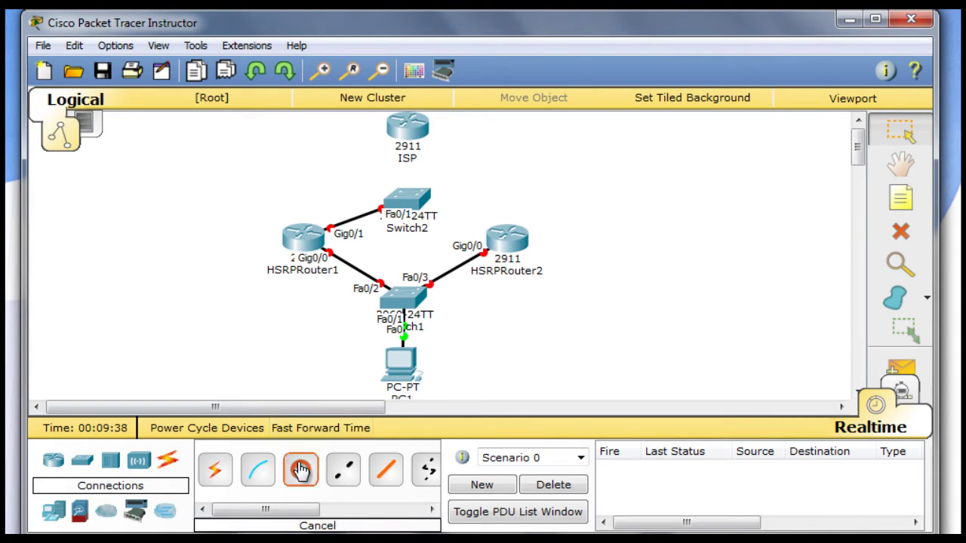
left_click(410, 197)
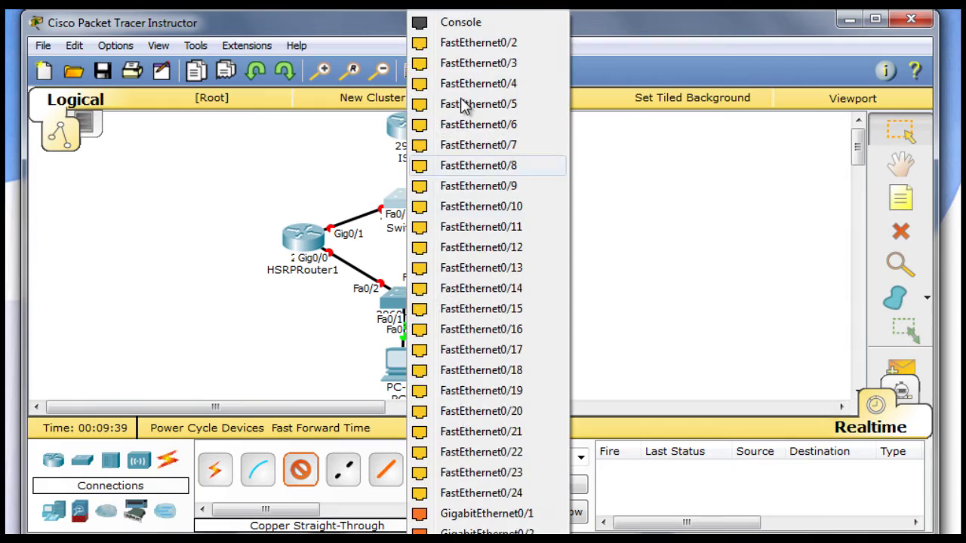
left_click(477, 45)
left_click(502, 237)
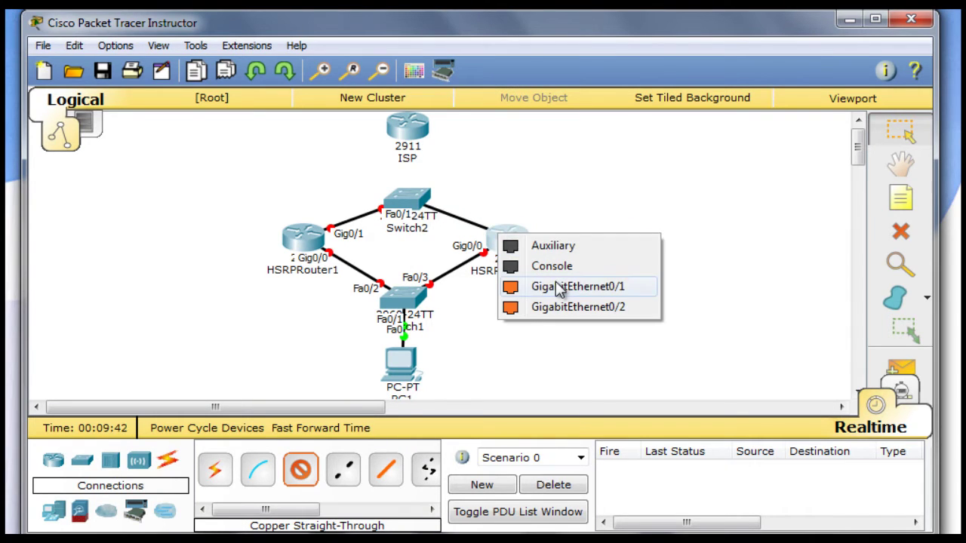
left_click(559, 287)
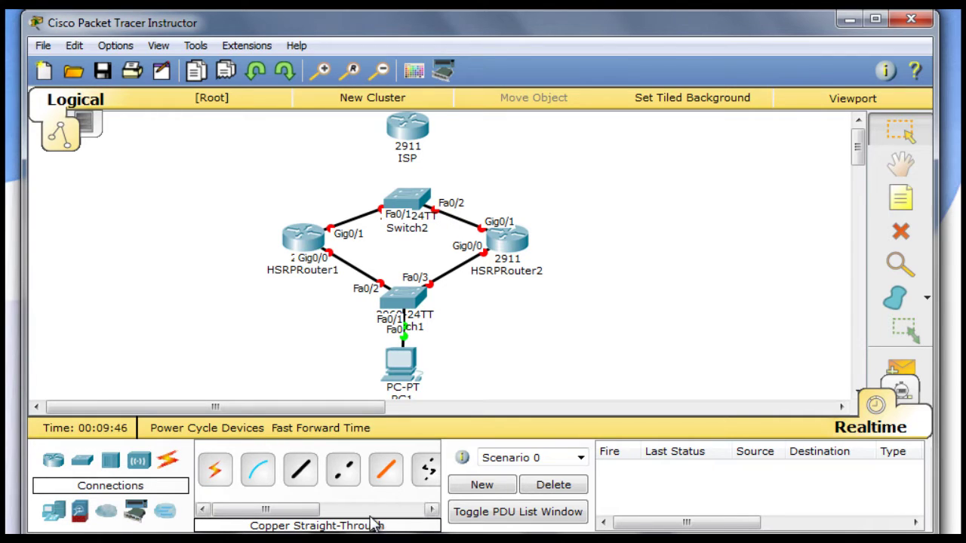
Connect GigabitEthernet0/1 on the ISP router to FastEthernet0/3 on Switch2 with a copper straight-through cable.
left_click(298, 477)
left_click(407, 138)
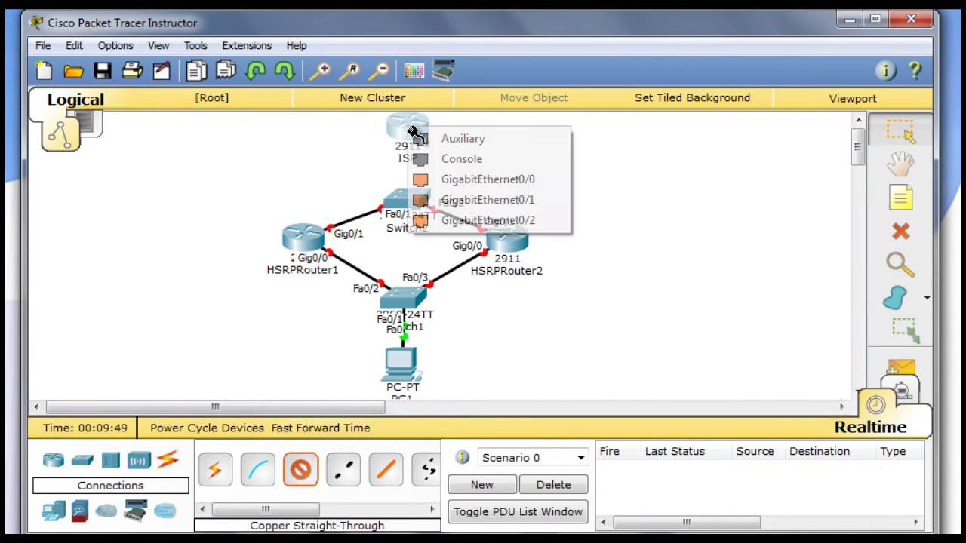
left_click(454, 198)
left_click(400, 199)
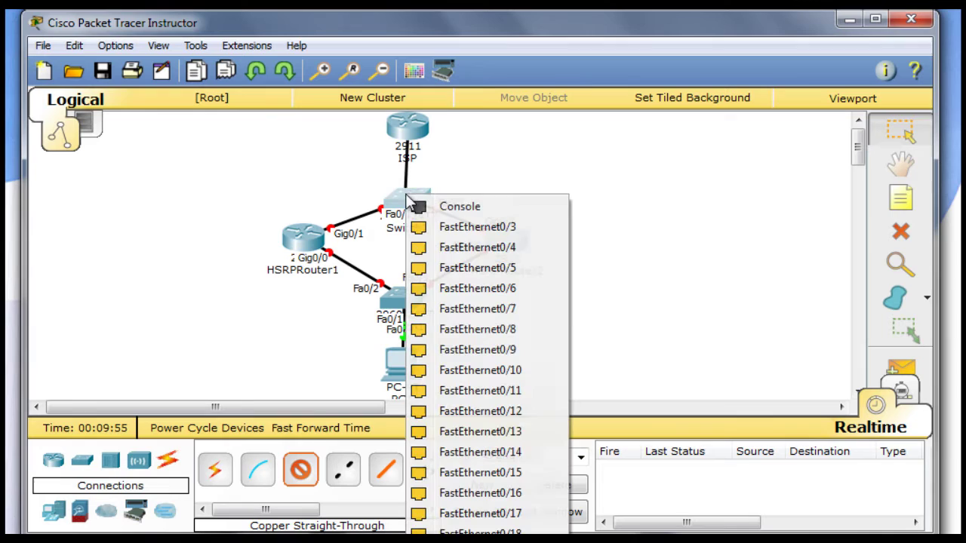
left_click(462, 228)
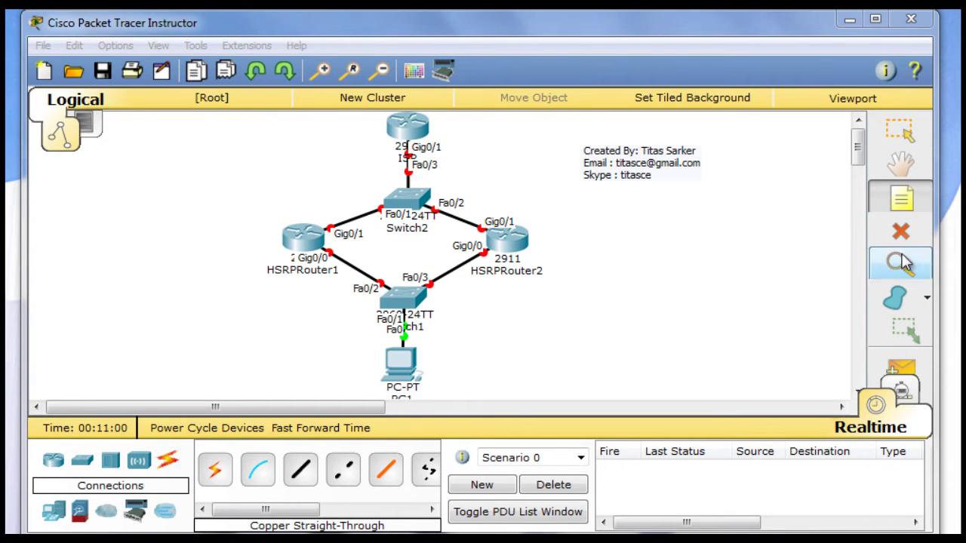
Add the note 192.168.1.0/24 and place it beside the link between the PC and the lower switch.
left_click(437, 338)
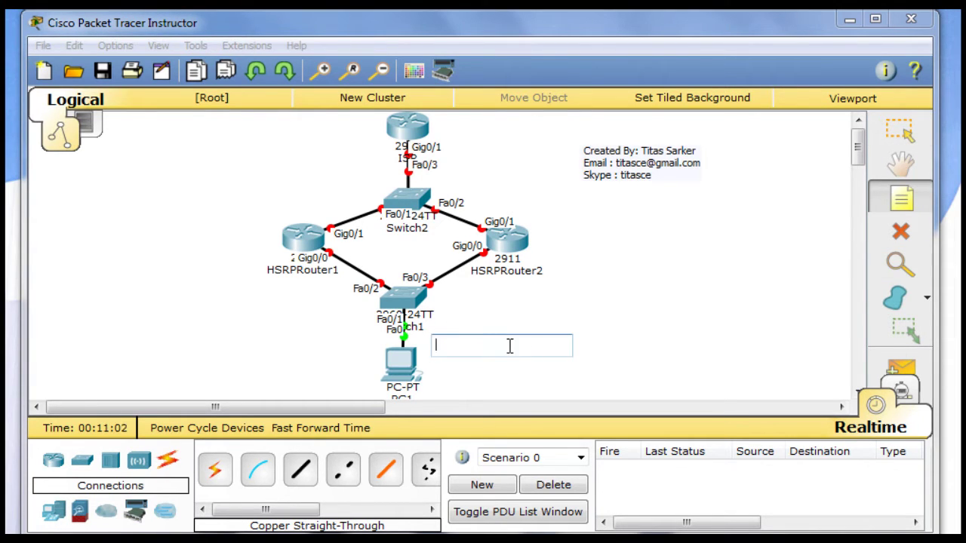
type("192.168")
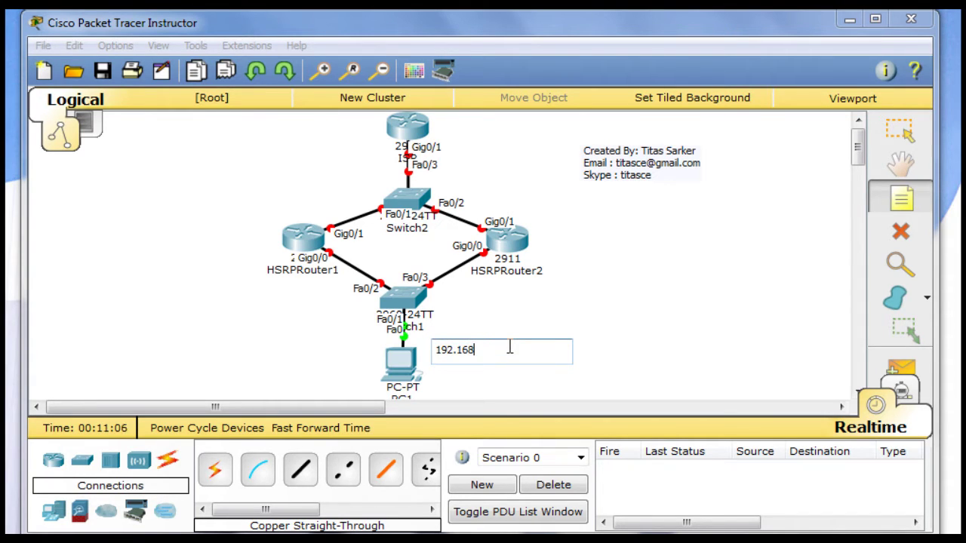
type(".1.0/24")
left_click(580, 326)
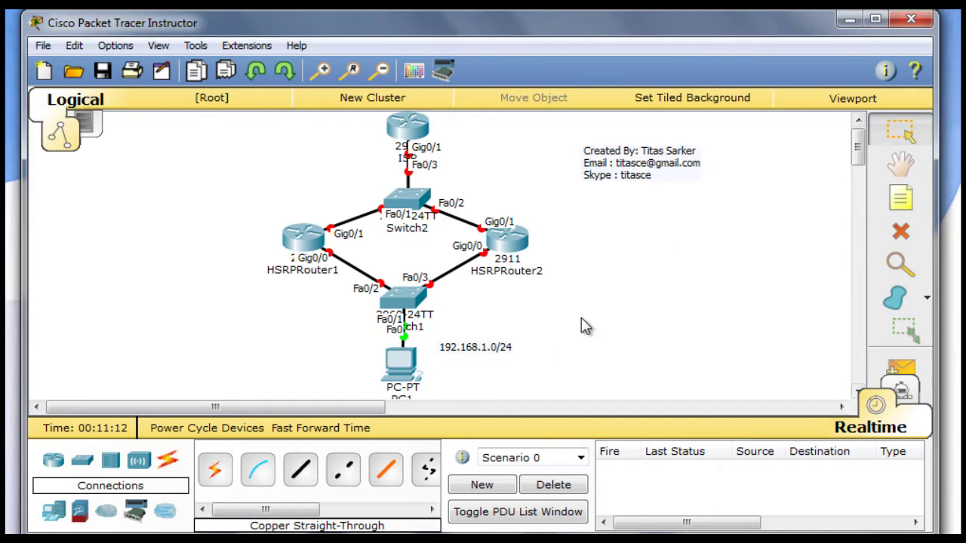
left_click_drag(457, 356, 436, 342)
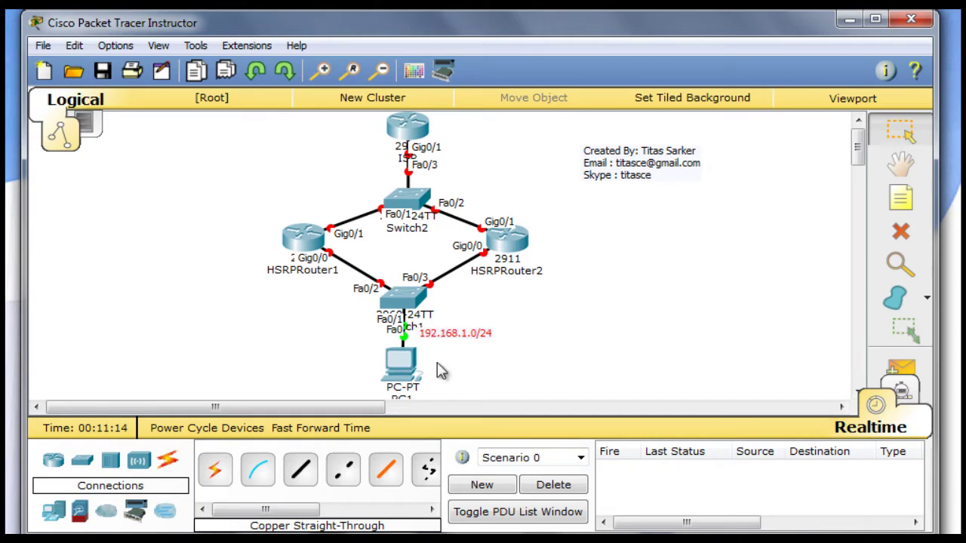
Label the PC with its address by adding the note 192.168.1.11 beside it.
left_click(900, 198)
left_click(431, 355)
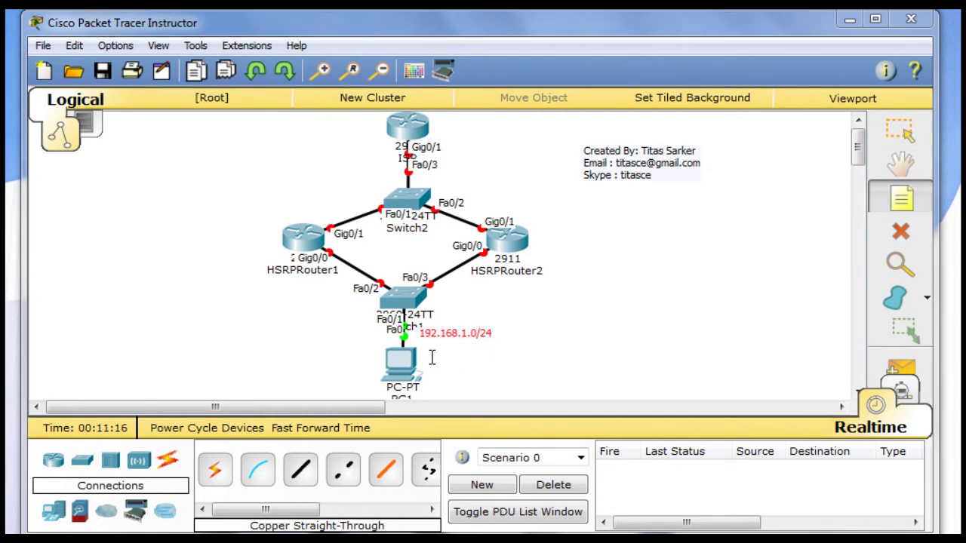
type("192.168.1.")
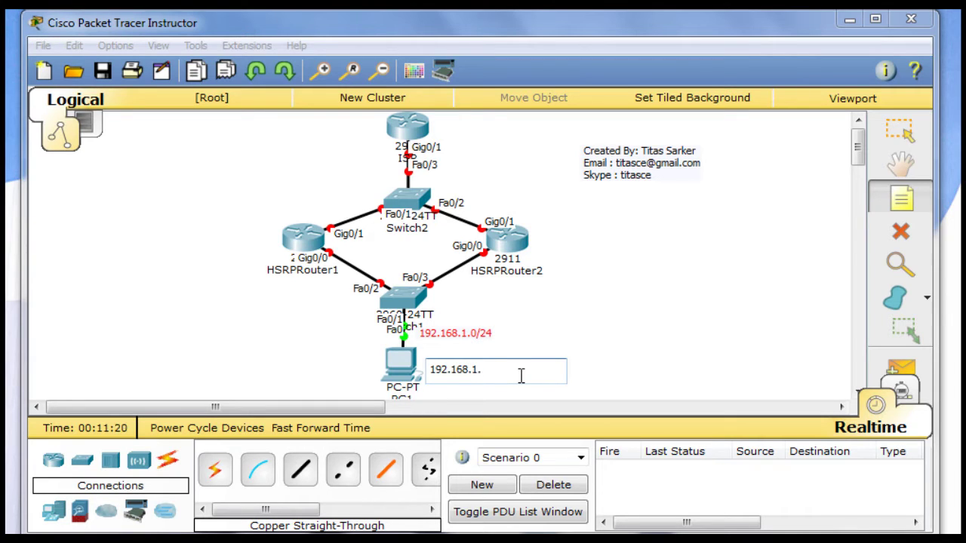
type("11")
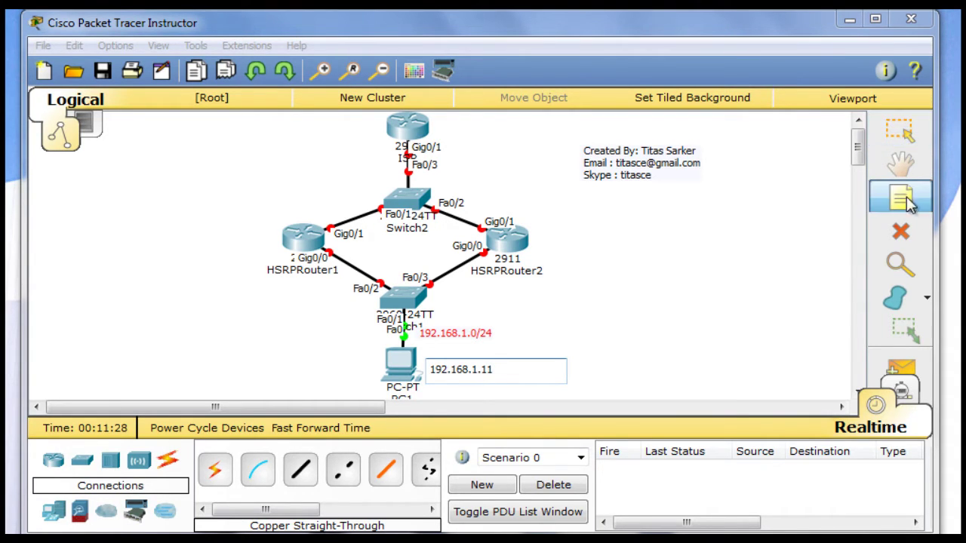
left_click(900, 143)
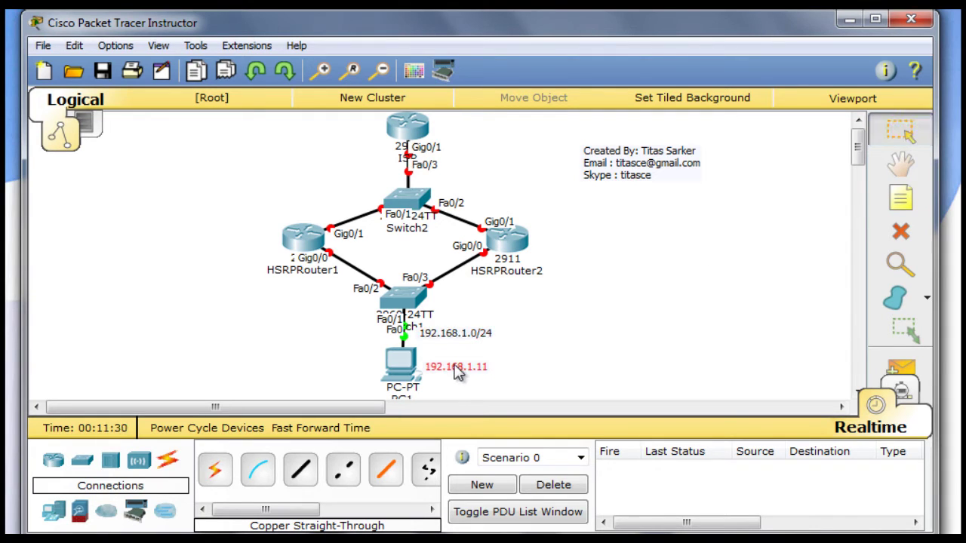
Label HSRPRouter2 with its LAN address by adding the note 192.168.1.2 beside it.
left_click(902, 198)
left_click(535, 258)
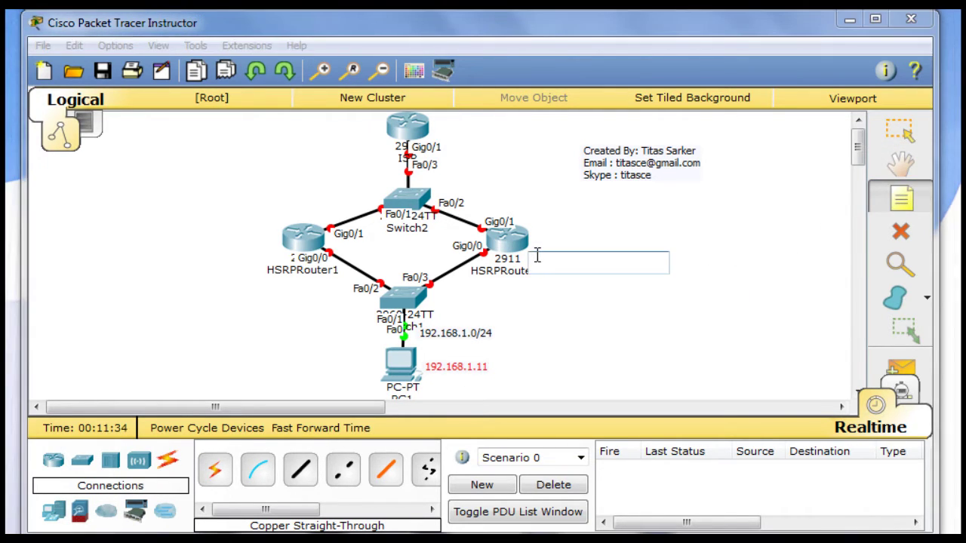
type("192.168")
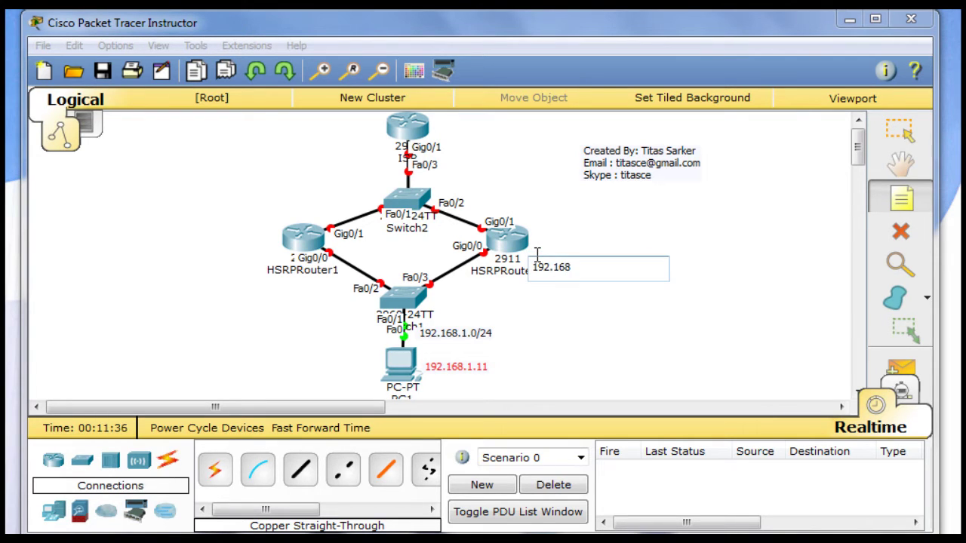
type(".1.2")
left_click(629, 325)
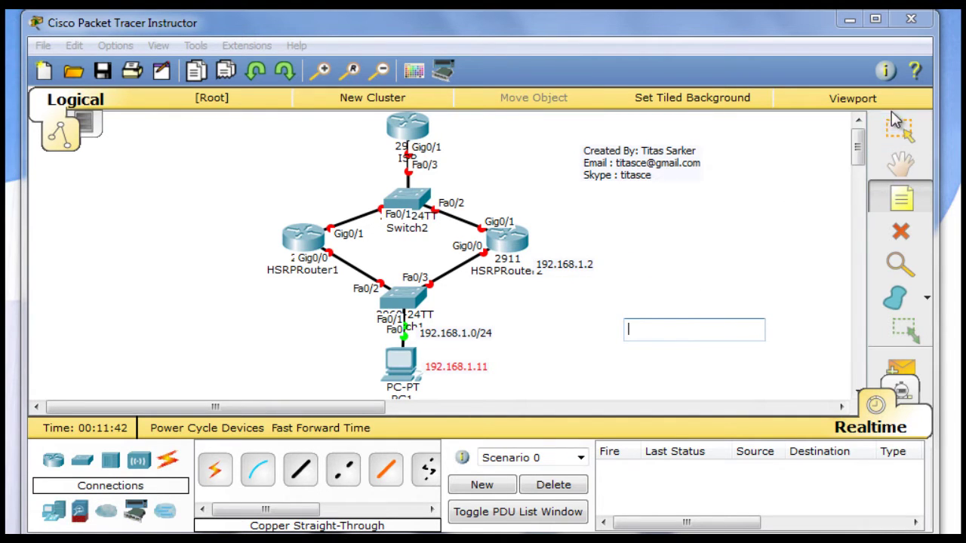
left_click(901, 231)
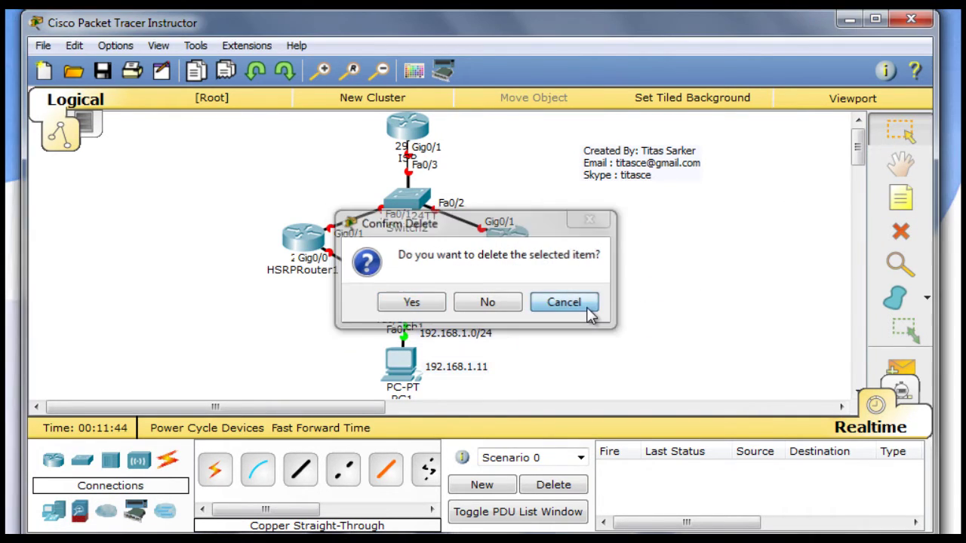
left_click(564, 302)
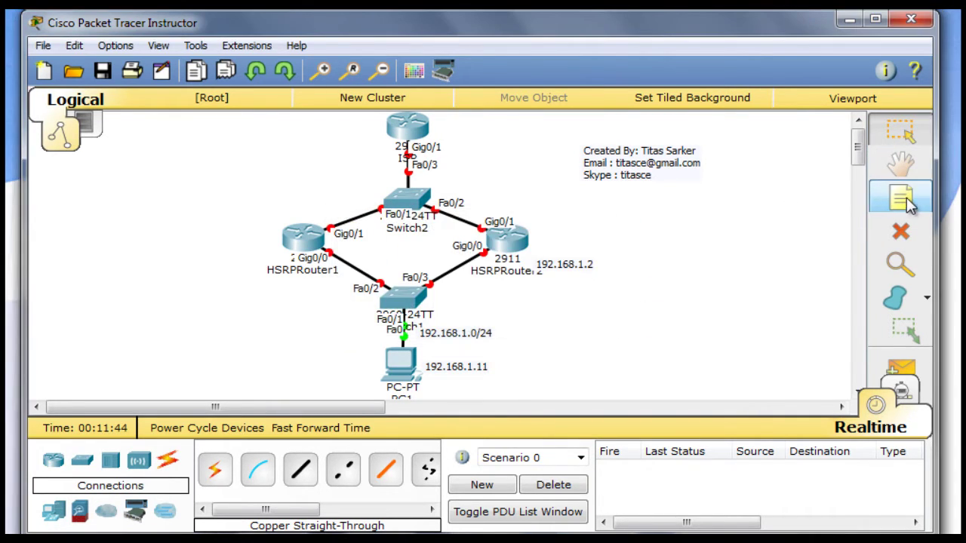
Label HSRPRouter1 with its LAN address by adding the note 192.168.1.3 beneath it.
left_click(263, 281)
type("192")
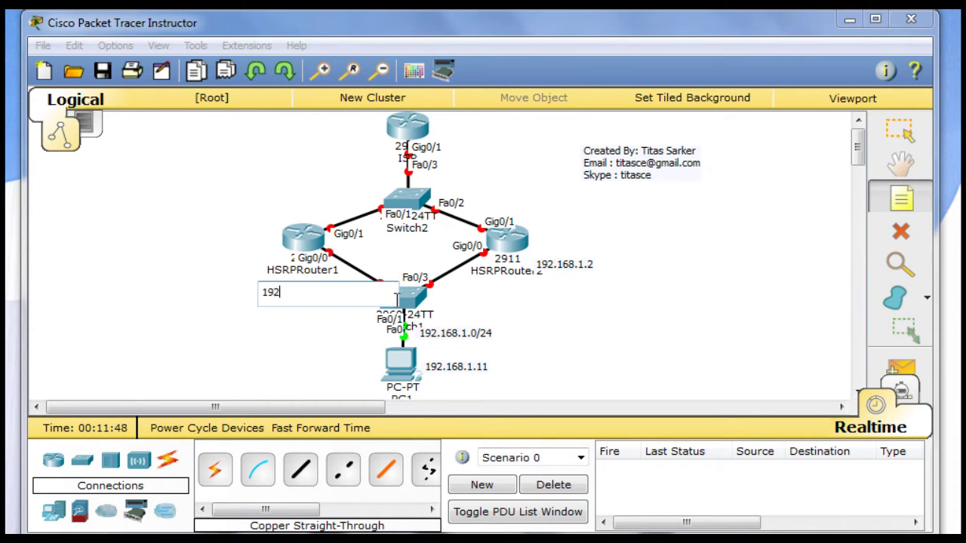
type(".16")
type("81.3")
type(".1.3")
left_click(566, 305)
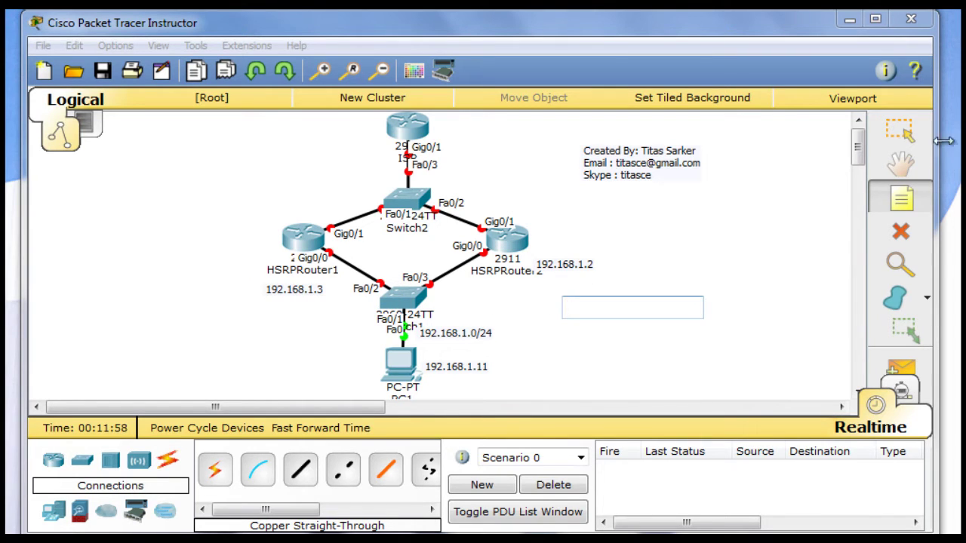
key("Escape")
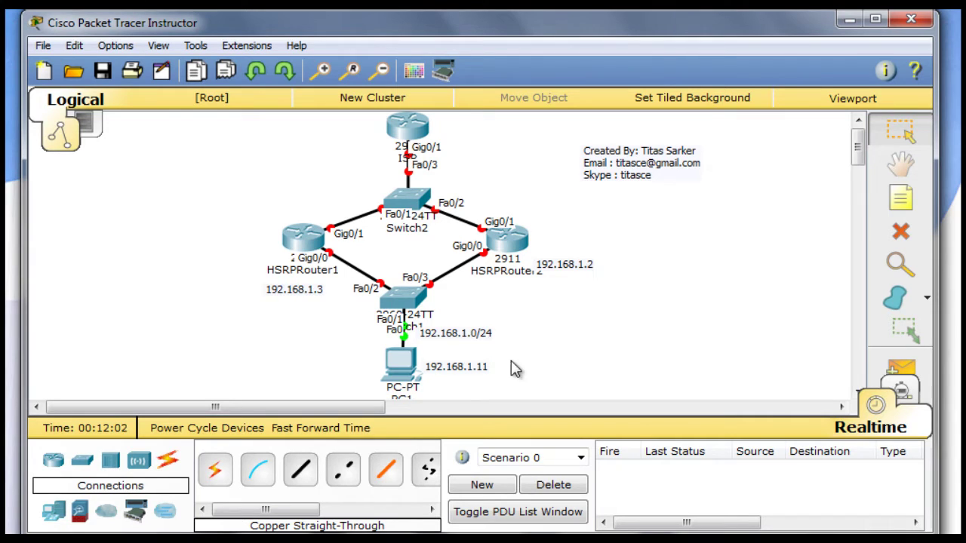
Add the note 192.168.1.254 between the two HSRP routers and position it just below Switch2.
left_click(898, 199)
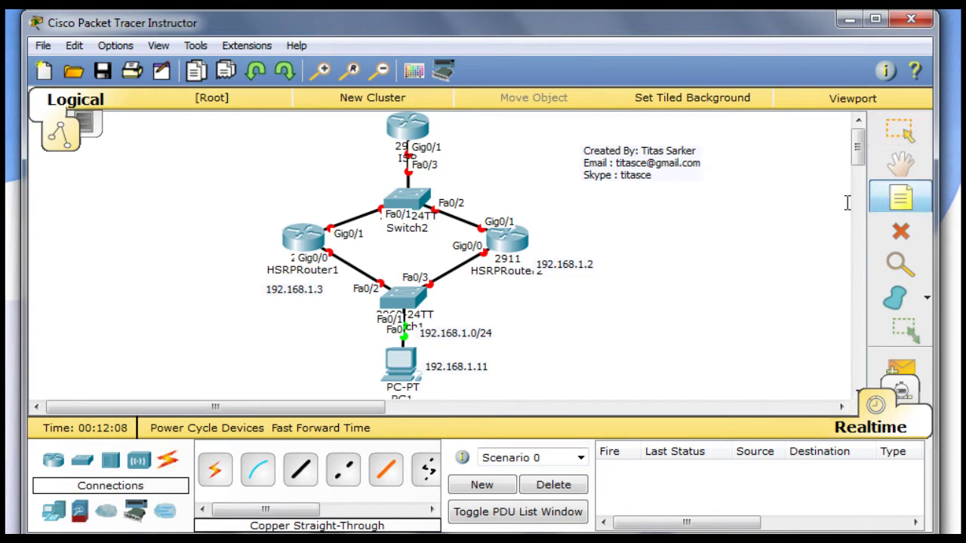
left_click(378, 247)
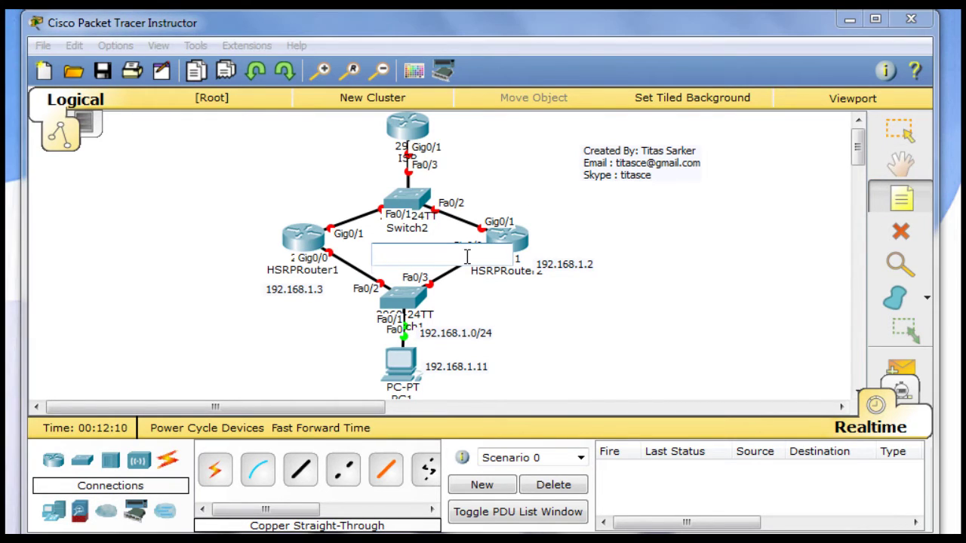
type("192.168")
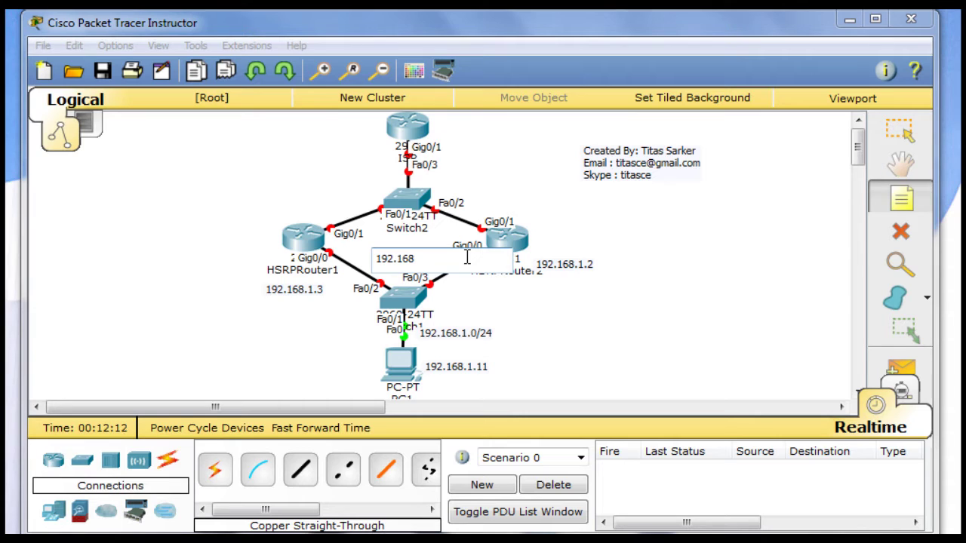
type(".1.254")
left_click(627, 229)
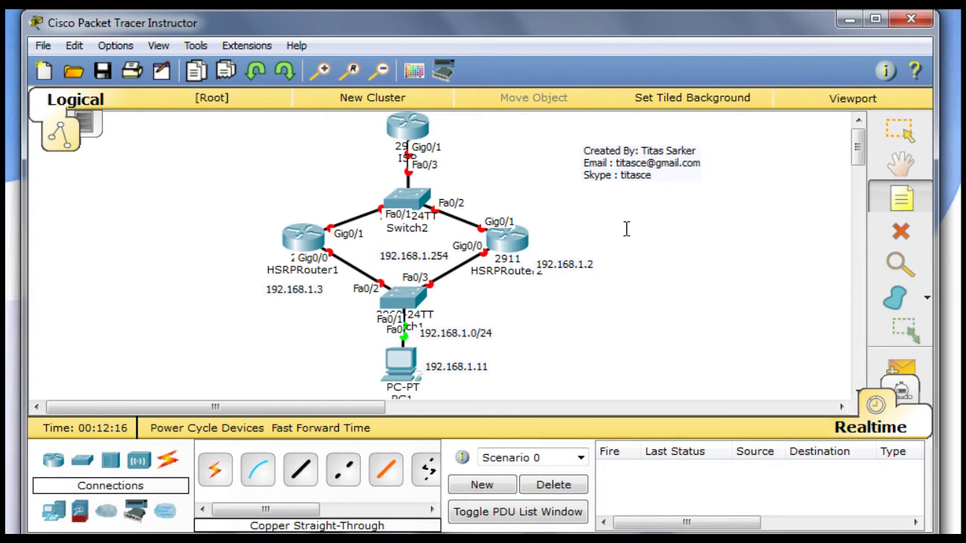
left_click(900, 130)
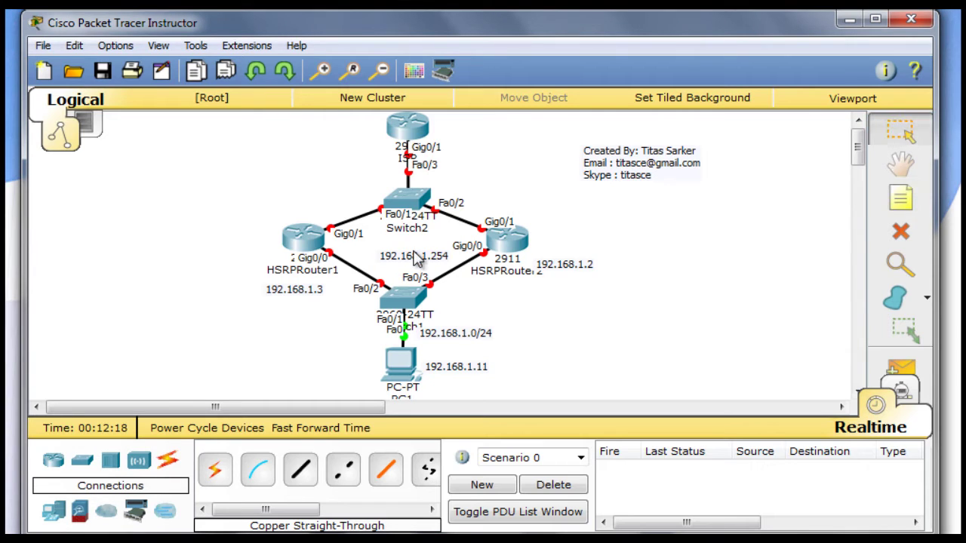
left_click_drag(417, 260, 406, 249)
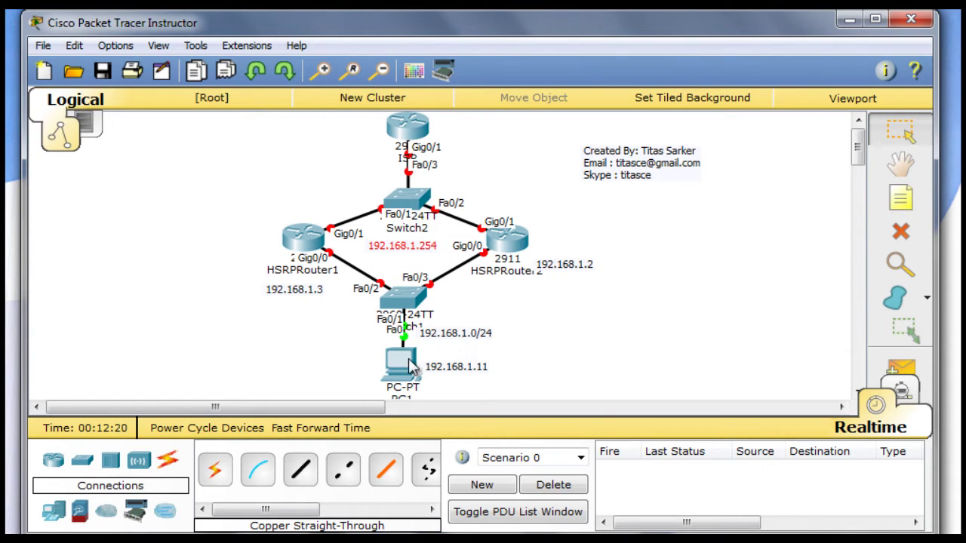
Add the network note 1.1.1.0/24 and position it above the link between Switch2 and HSRPRouter2.
mouse_move(411, 366)
left_click(900, 197)
left_click(470, 202)
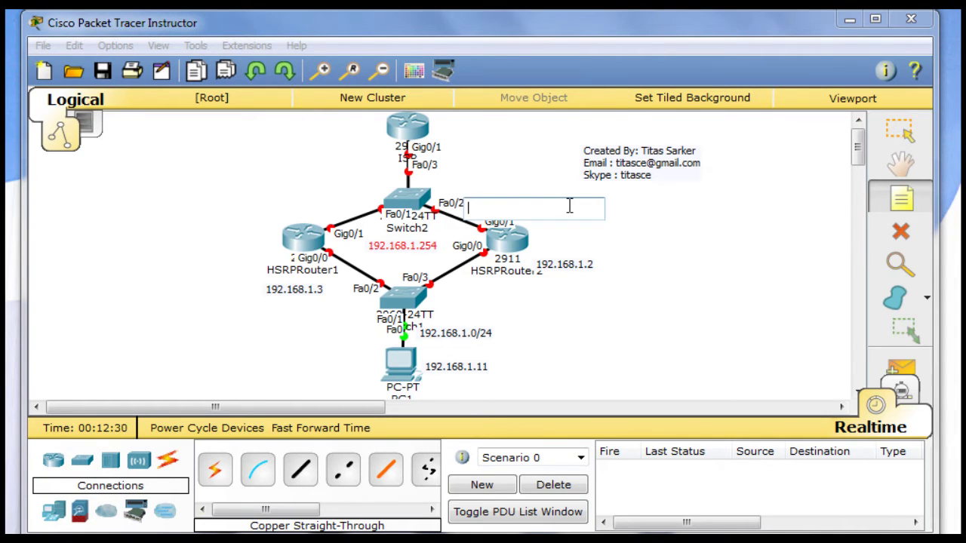
type("1.1.")
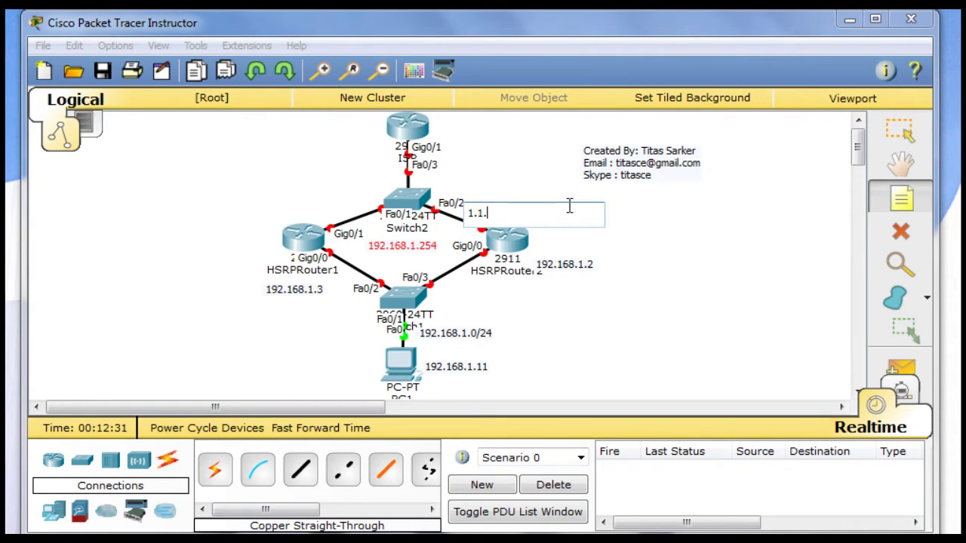
type("1.0/24")
left_click(900, 136)
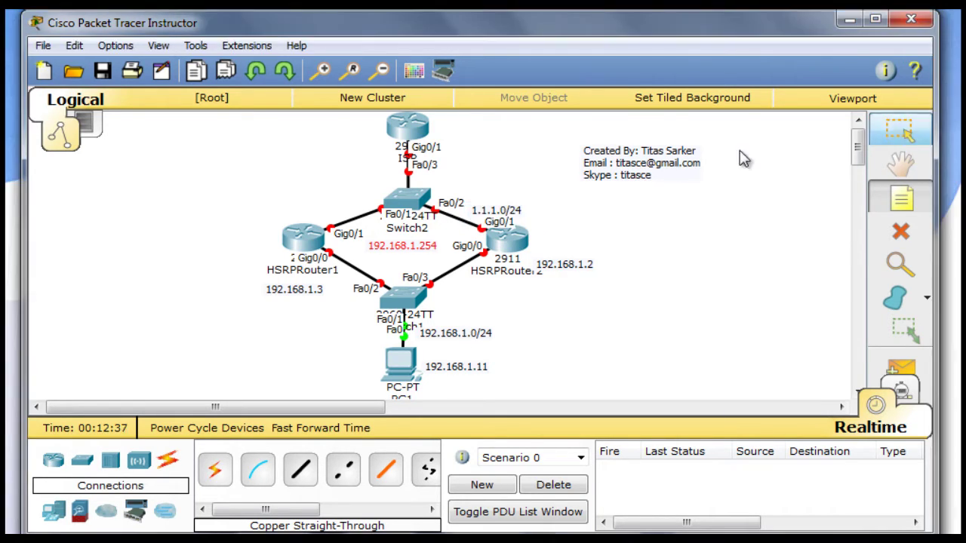
left_click_drag(486, 215, 485, 205)
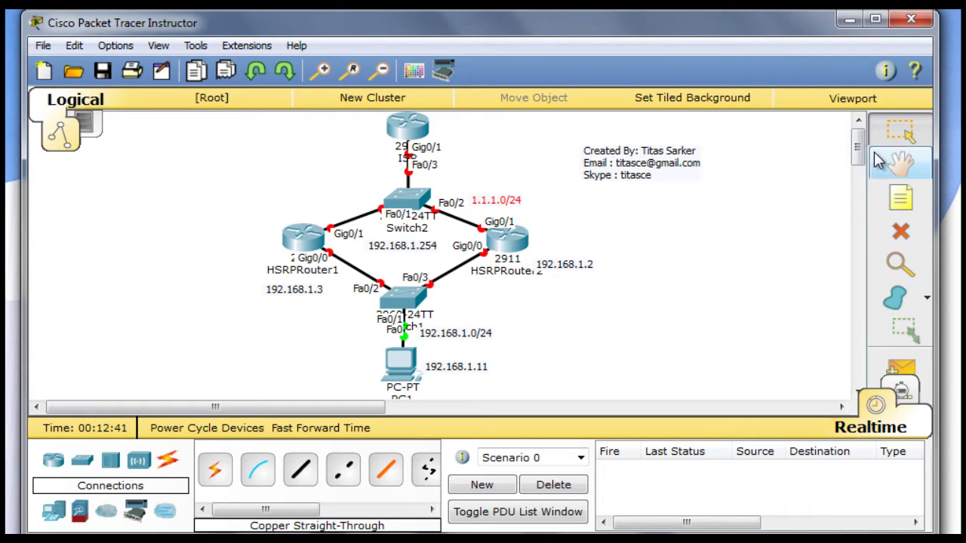
Label HSRPRouter2's GigabitEthernet0/1 side by adding the note 1.1.1.2 above the router.
left_click(901, 198)
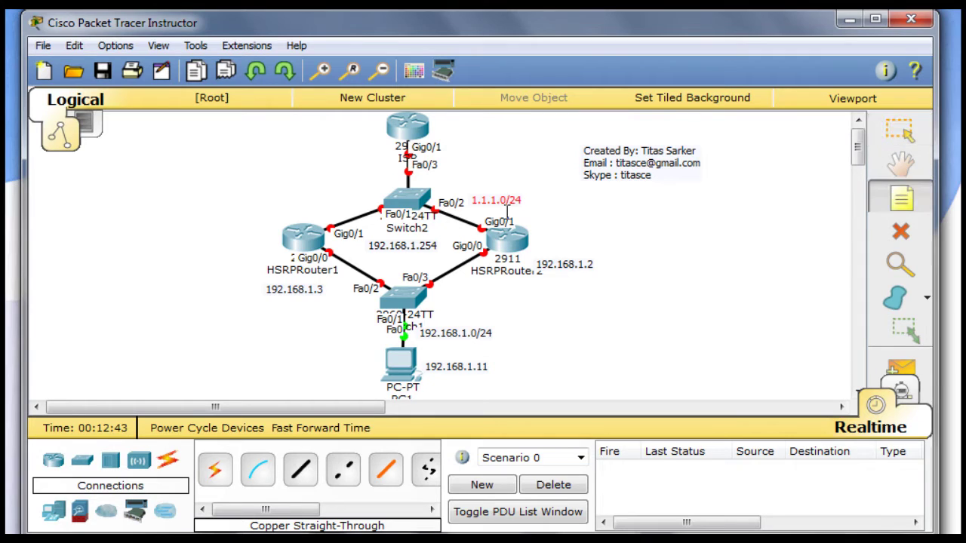
left_click(519, 215)
type("1")
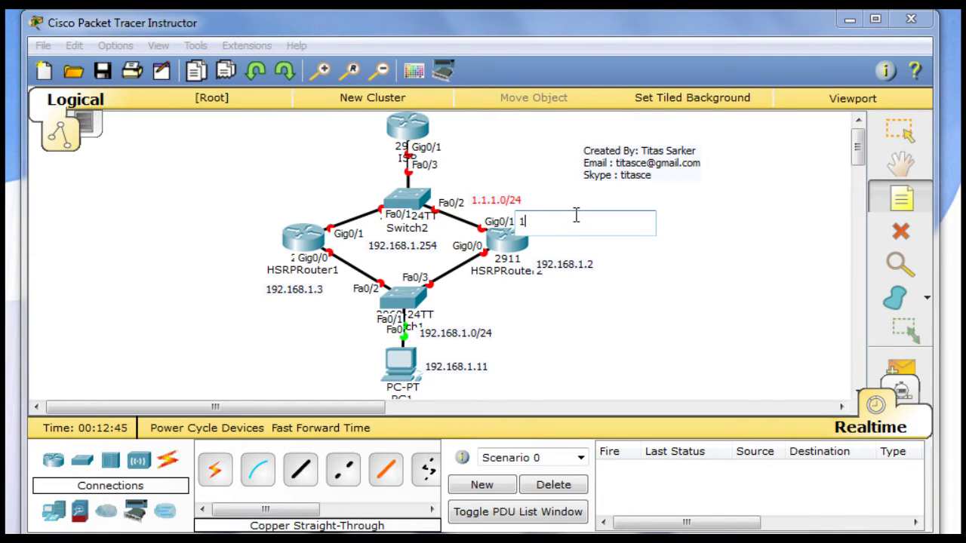
type(".1.1.2")
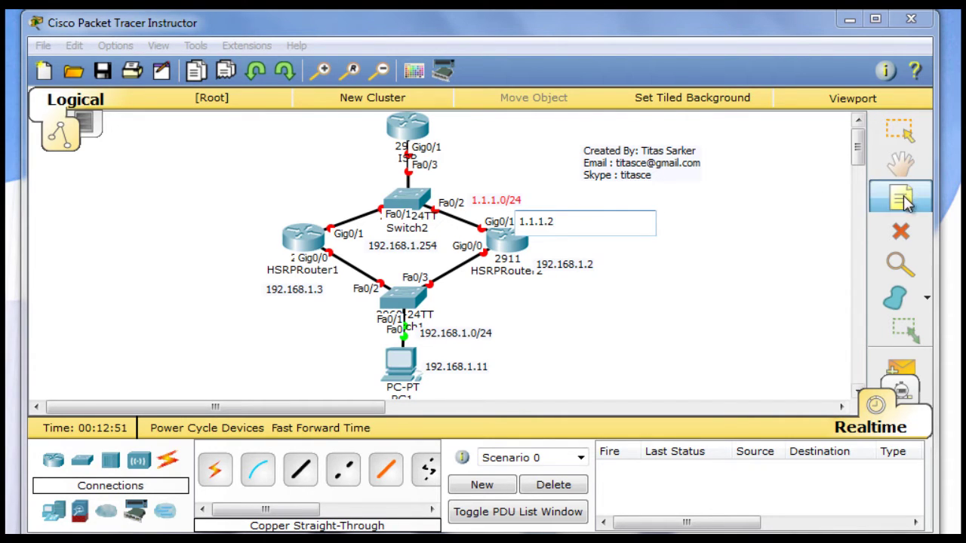
Label HSRPRouter1's GigabitEthernet0/1 side by adding the note 1.1.1.1 above the router.
left_click(233, 209)
left_click(295, 201)
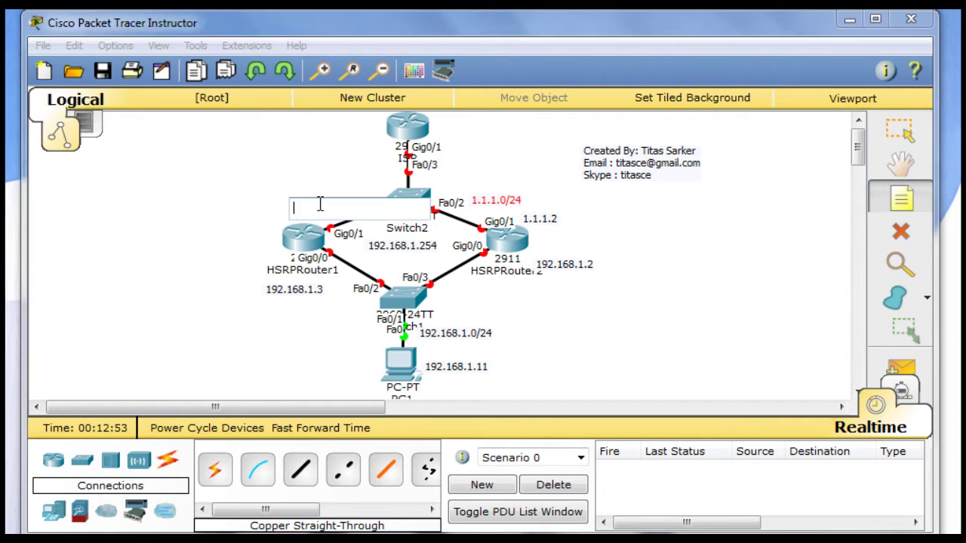
type("1.1.1.1")
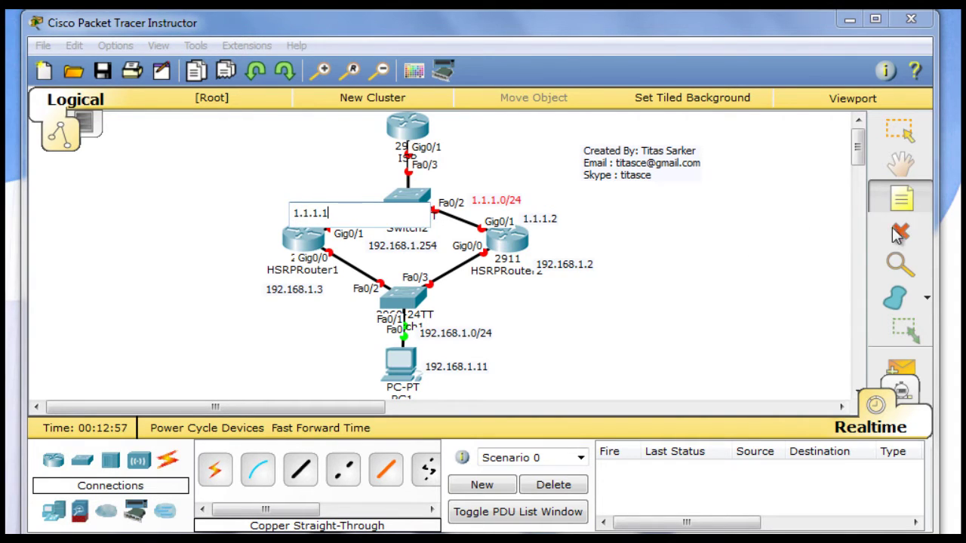
Add the note 1.1.1.3 for the ISP router and position it beside the router's GigabitEthernet0/1 port.
left_click(901, 197)
left_click(345, 152)
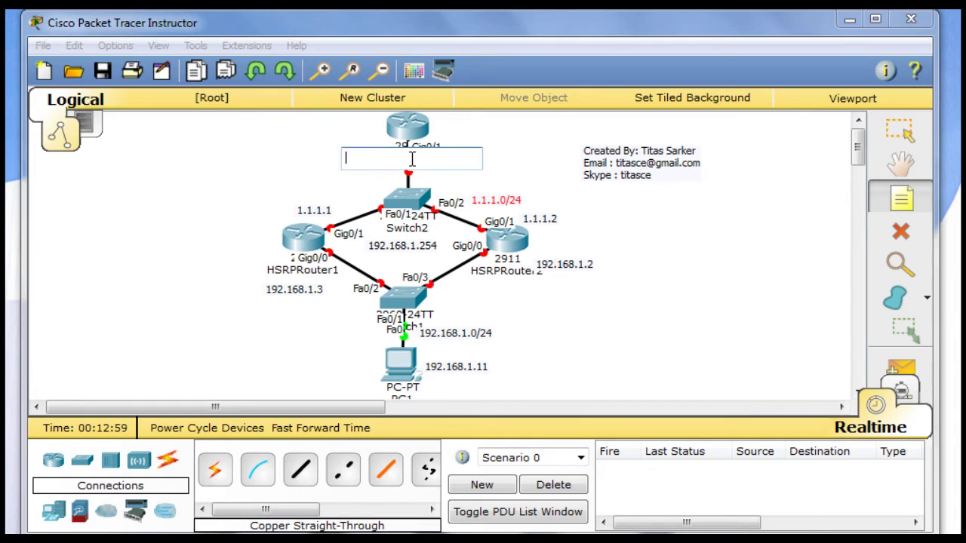
type("1.1")
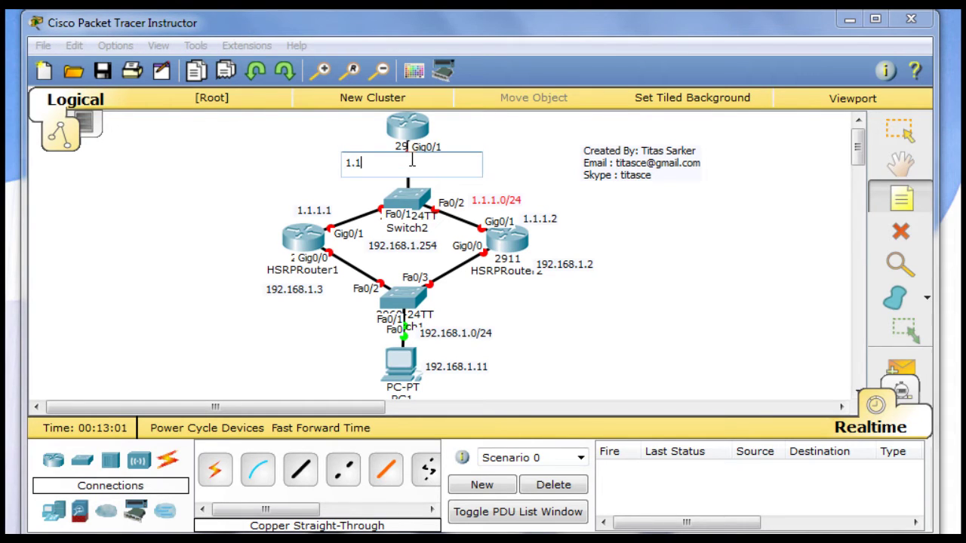
type(".1.3")
left_click(900, 130)
left_click(368, 160)
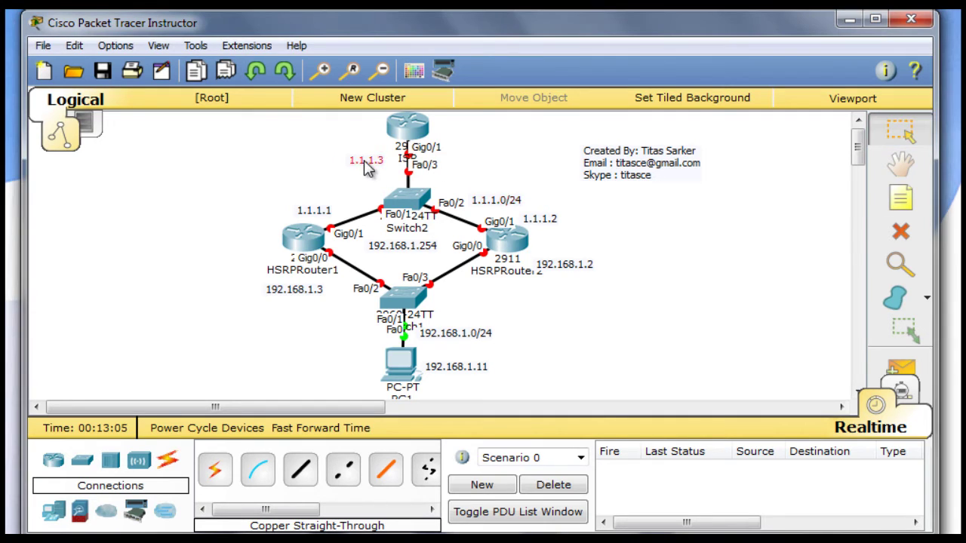
left_click_drag(368, 160, 368, 143)
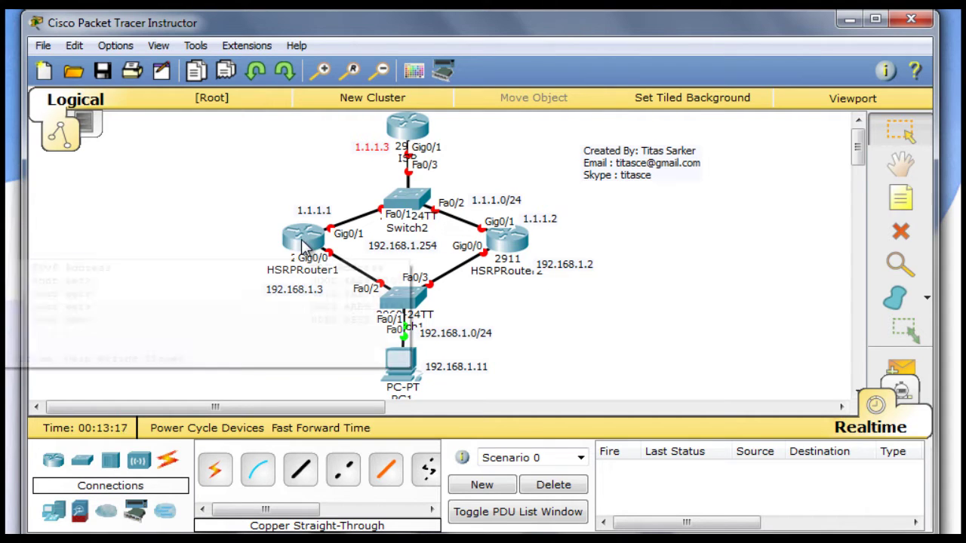
Open HSRPRouter1's command line and answer no to the initial configuration dialog to start the session.
mouse_move(303, 246)
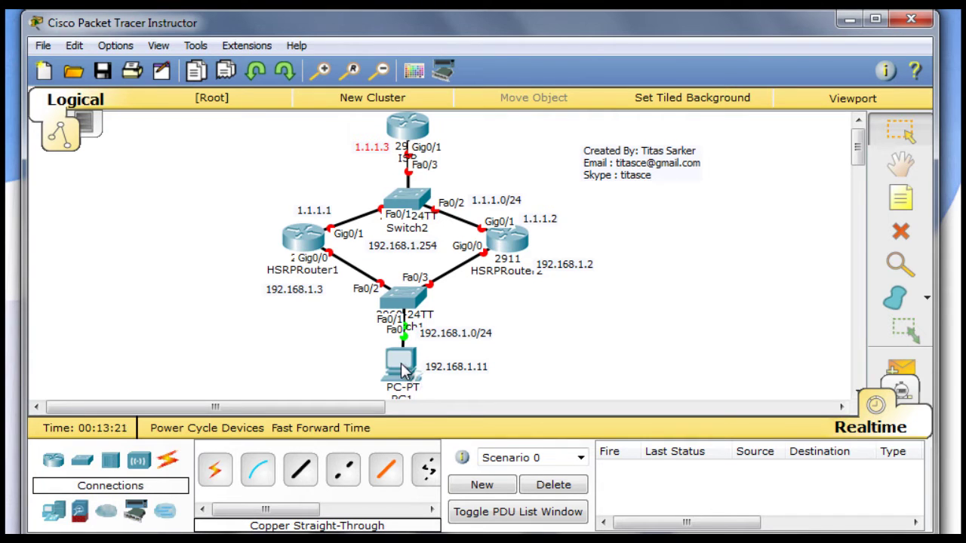
left_click(309, 241)
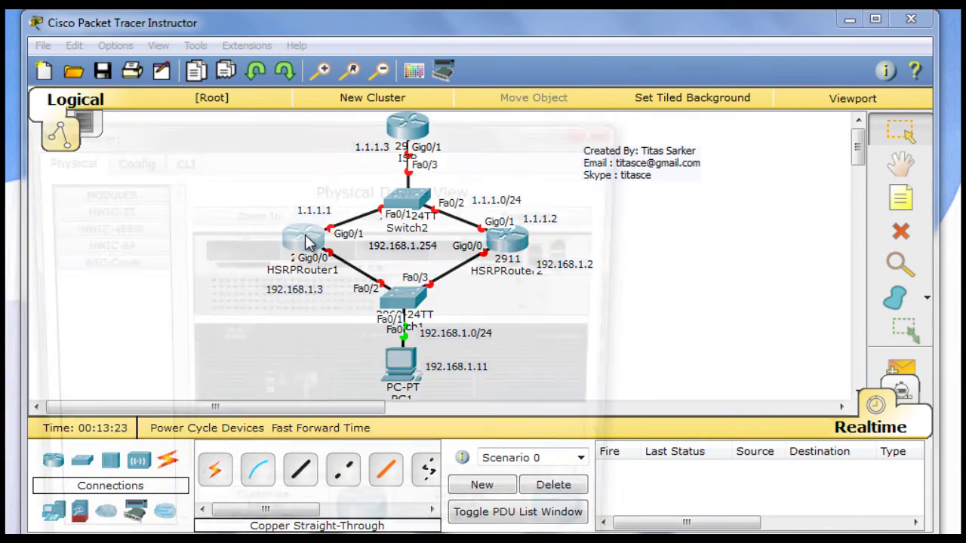
left_click_drag(332, 136, 696, 53)
left_click(538, 75)
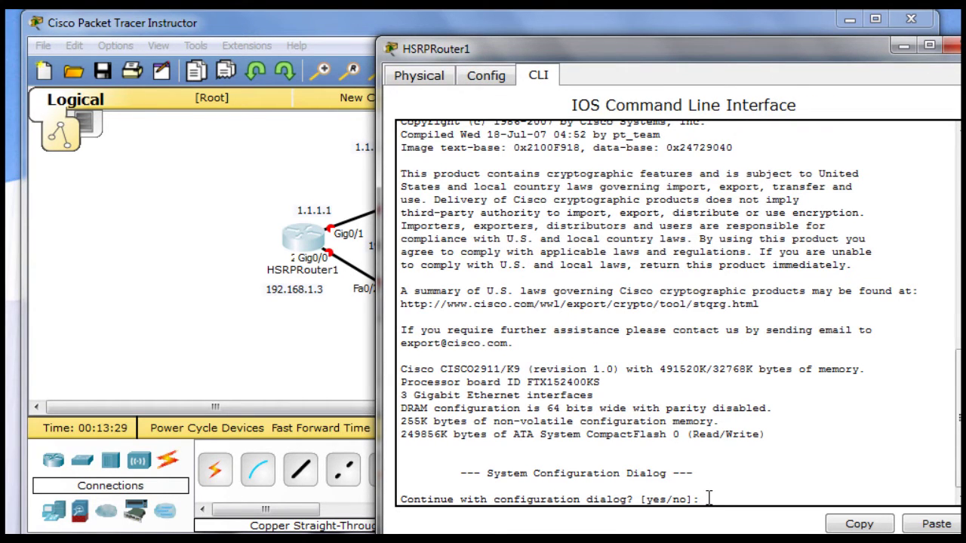
type("no")
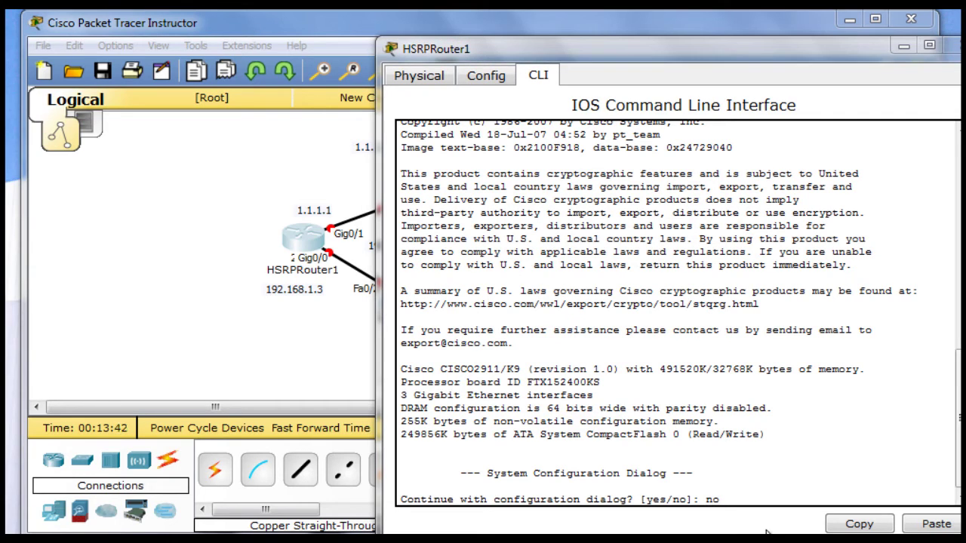
key("Return")
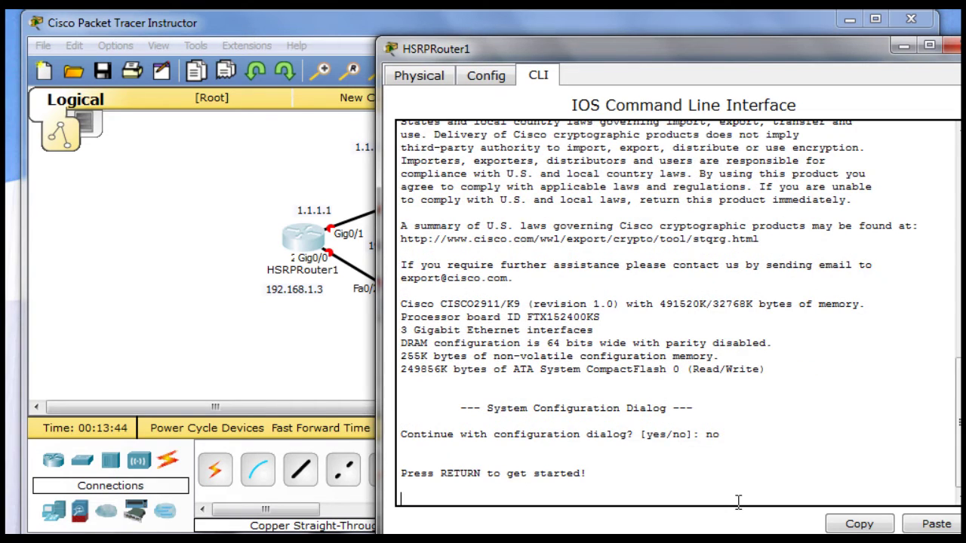
key("Return")
Enter privileged mode on HSRPRouter1 and start global configuration with configure terminal.
type("en")
key("Return")
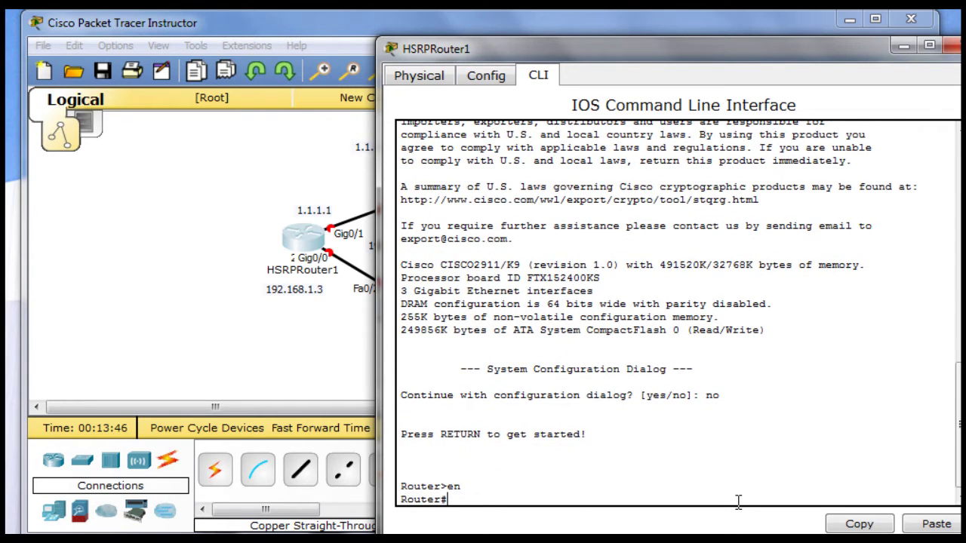
type("conf")
key("Tab")
type("ter")
key("Tab")
key("Return")
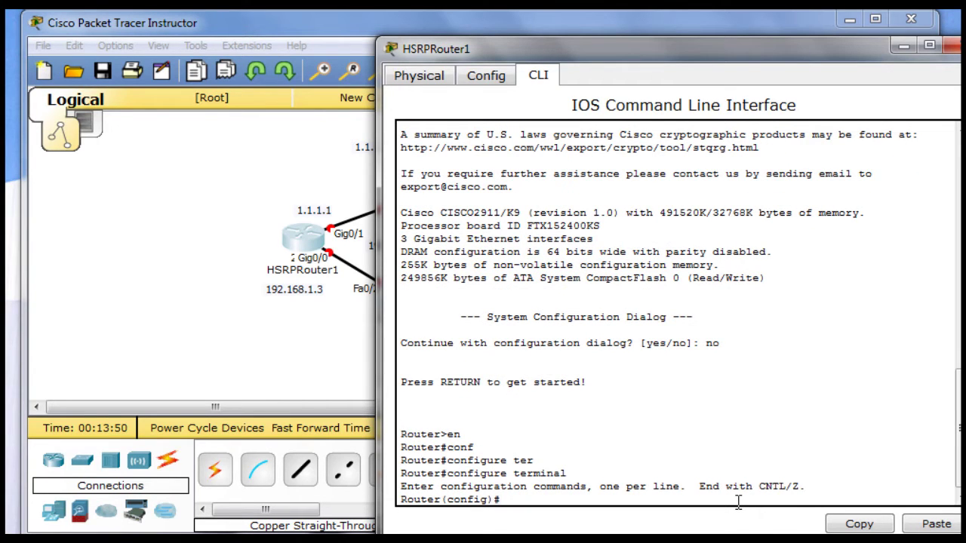
Set the router's hostname to HSRPRouter1.
type("host")
key("Tab")
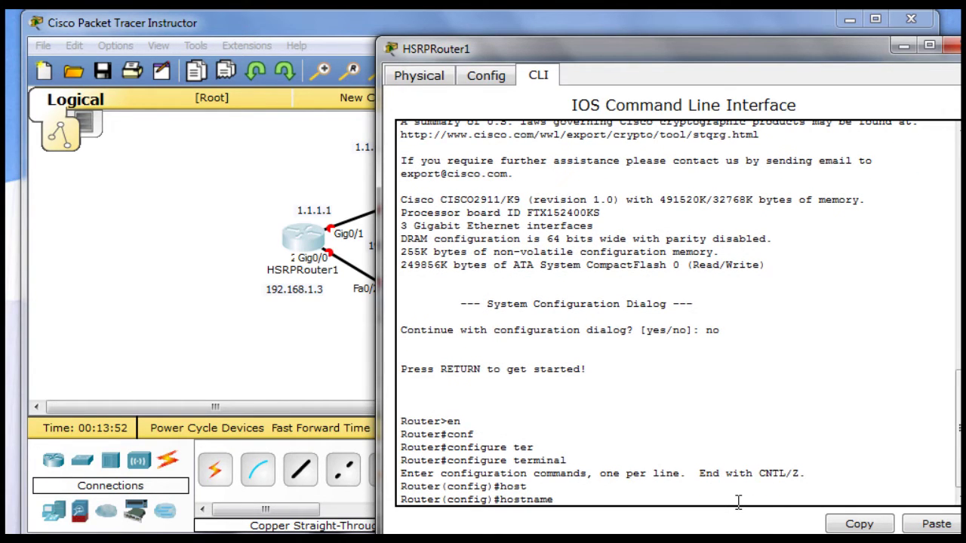
type("HSRPRouter")
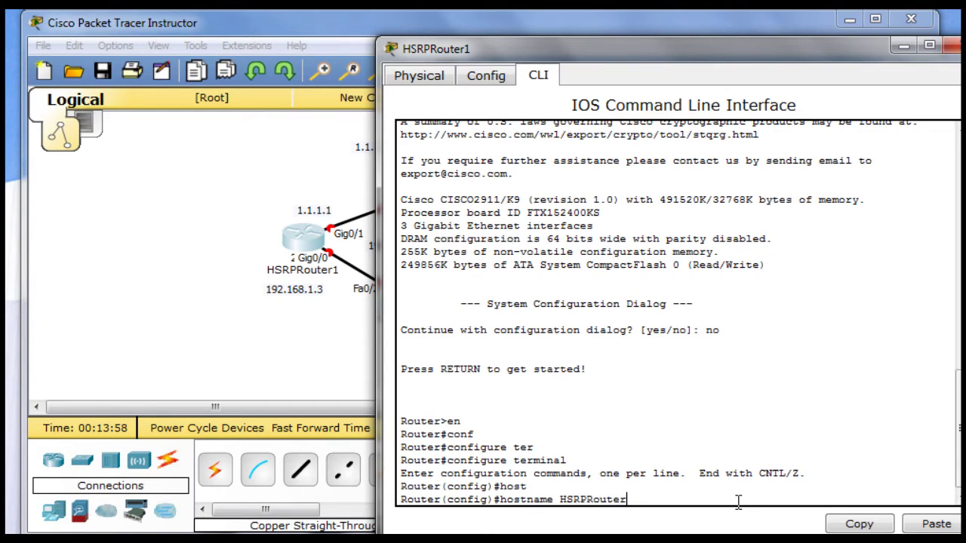
type("1")
key("Return")
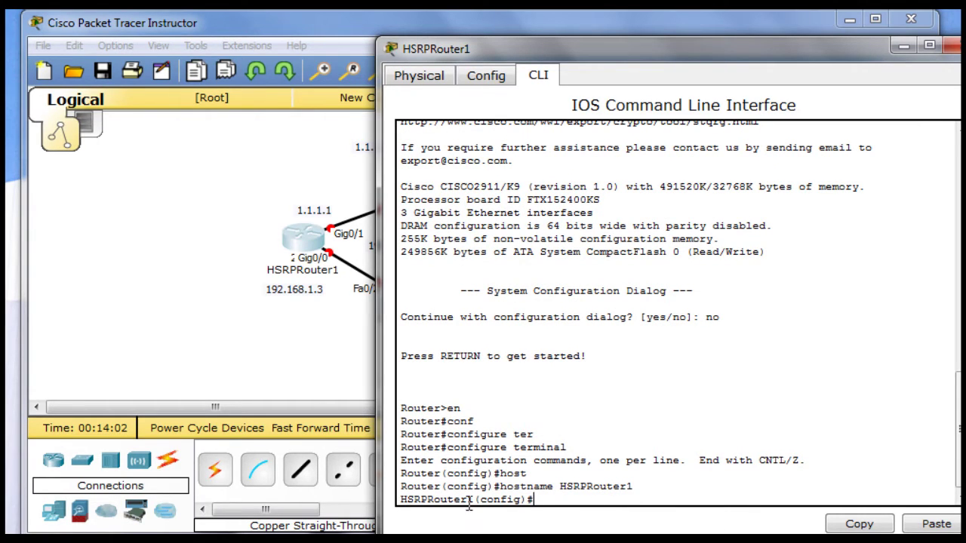
Move the HSRPRouter1 window aside to uncover the topology diagram.
left_click_drag(468, 500, 400, 500)
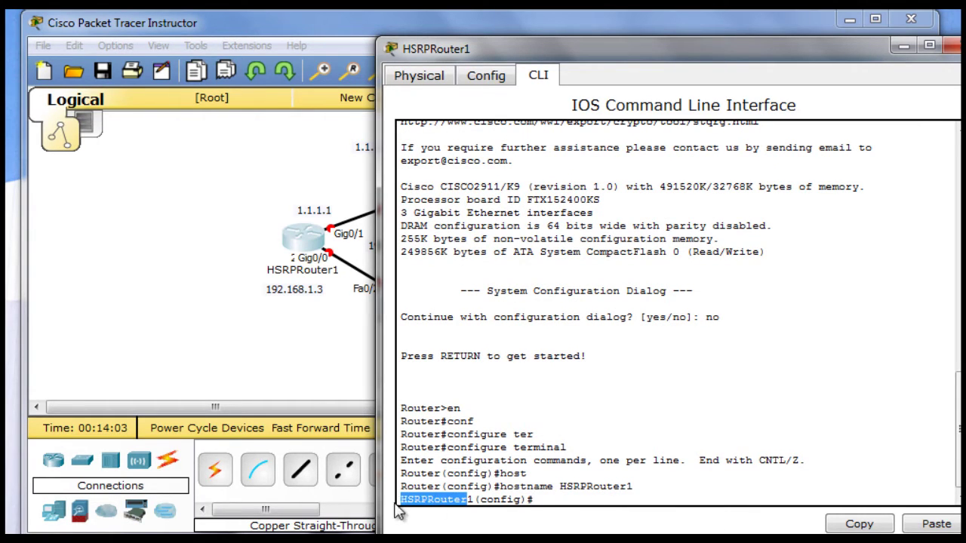
left_click(542, 499)
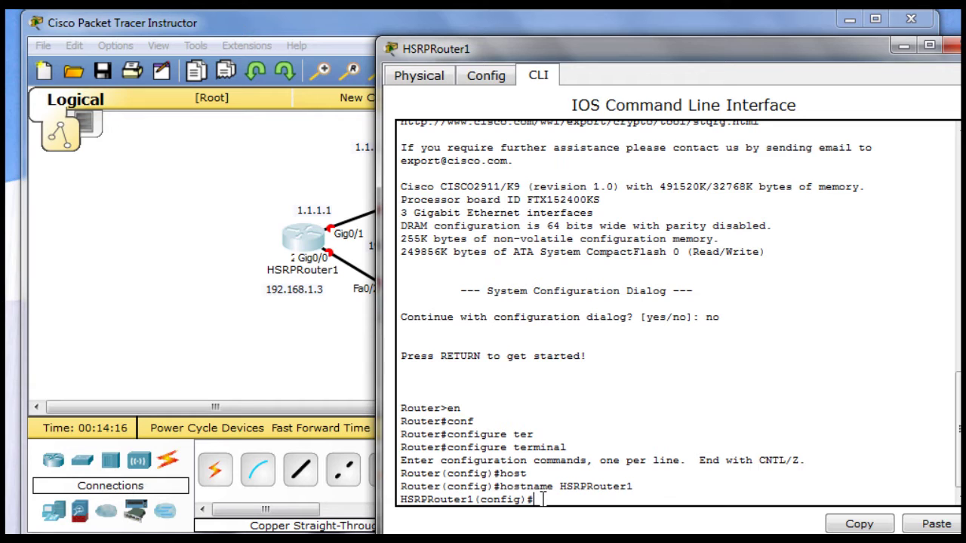
left_click_drag(581, 42, 694, 17)
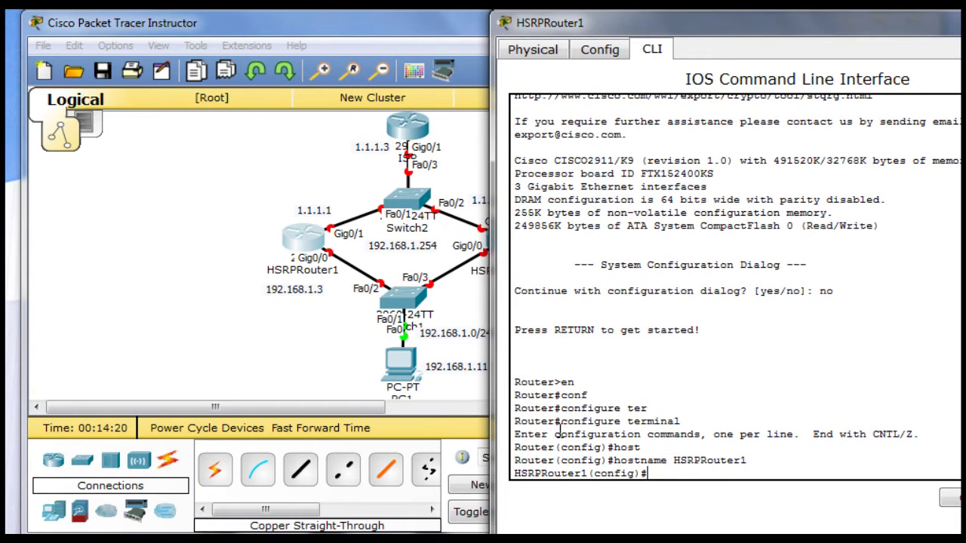
Enter interface configuration mode for gigabitEthernet 0/0 on HSRPRouter1.
type("inter")
key("Tab")
type("gi")
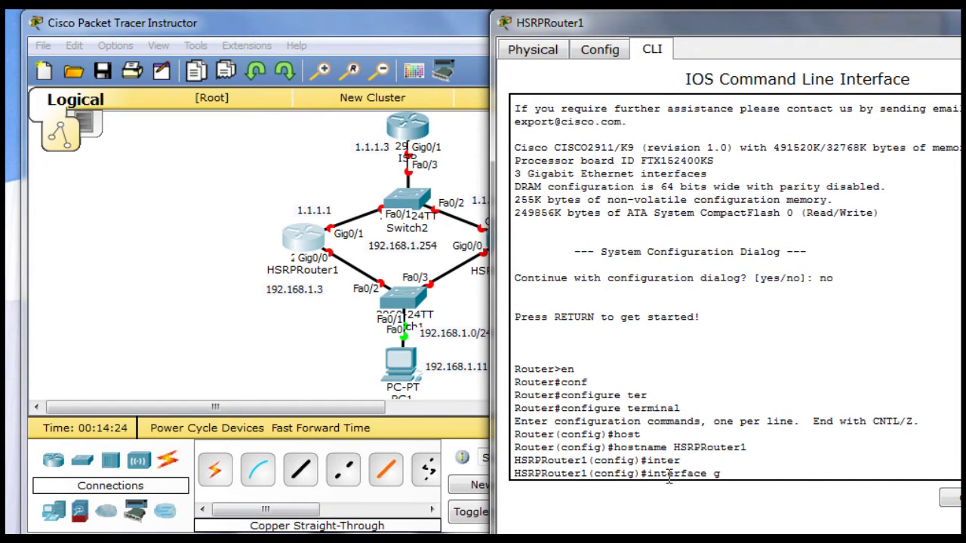
key("Tab")
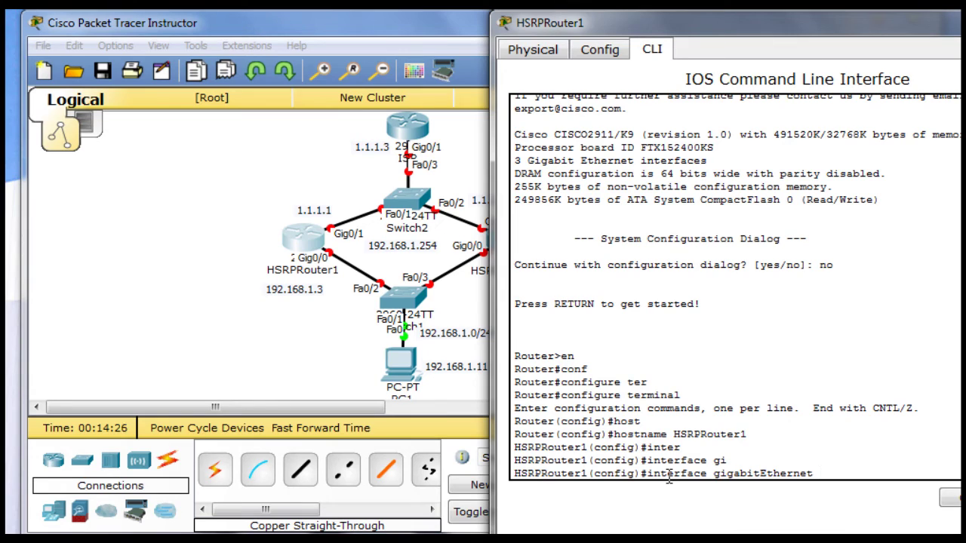
type("0/0")
key("Return")
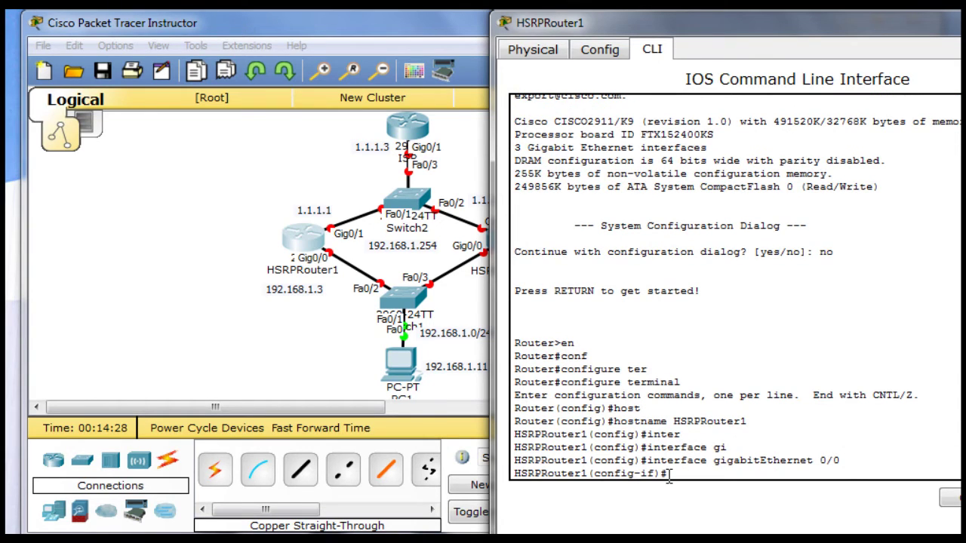
Assign the IP address 192.168.1.3 with mask 255.255.255.0 to HSRPRouter1's gigabitEthernet 0/0.
type("i")
type("p add")
key("Tab")
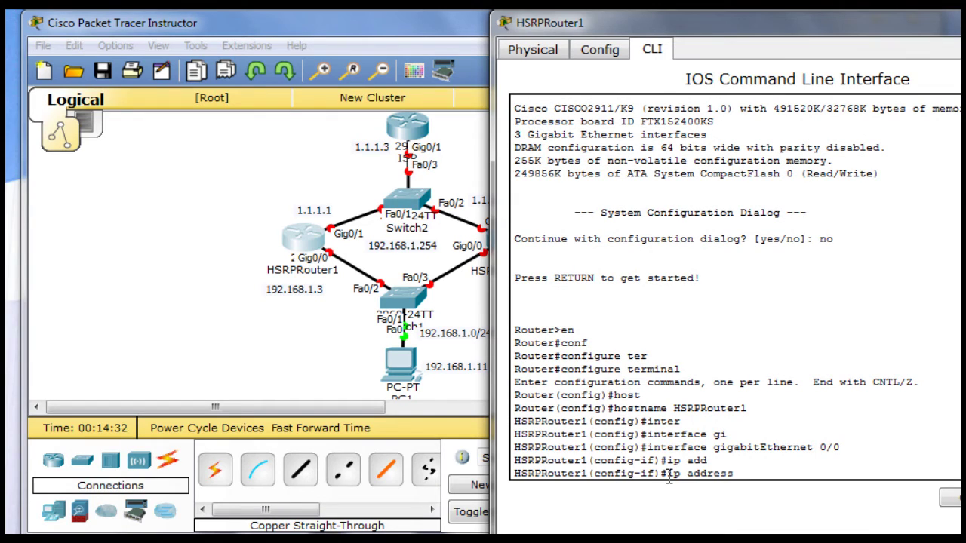
type("192.168.")
type("168.1")
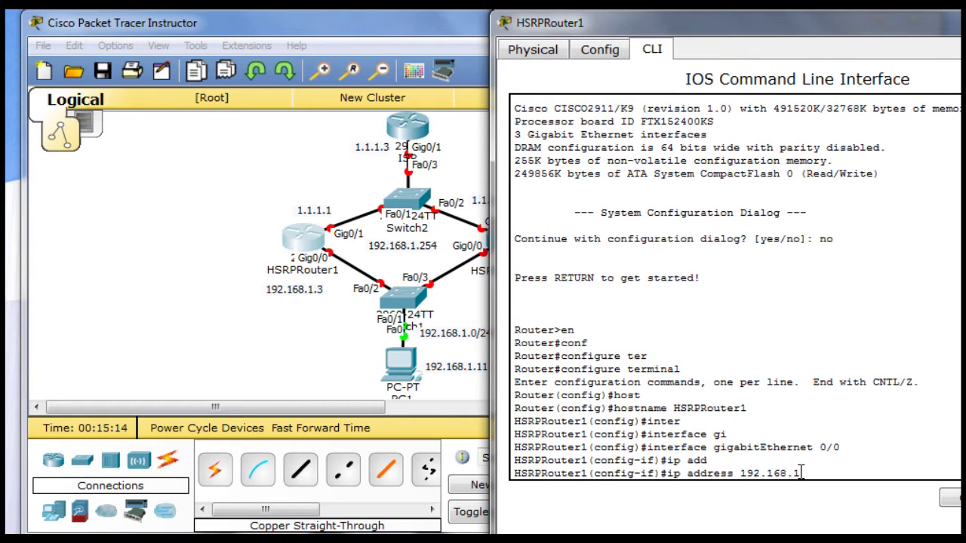
type(".3 255.255.255.0")
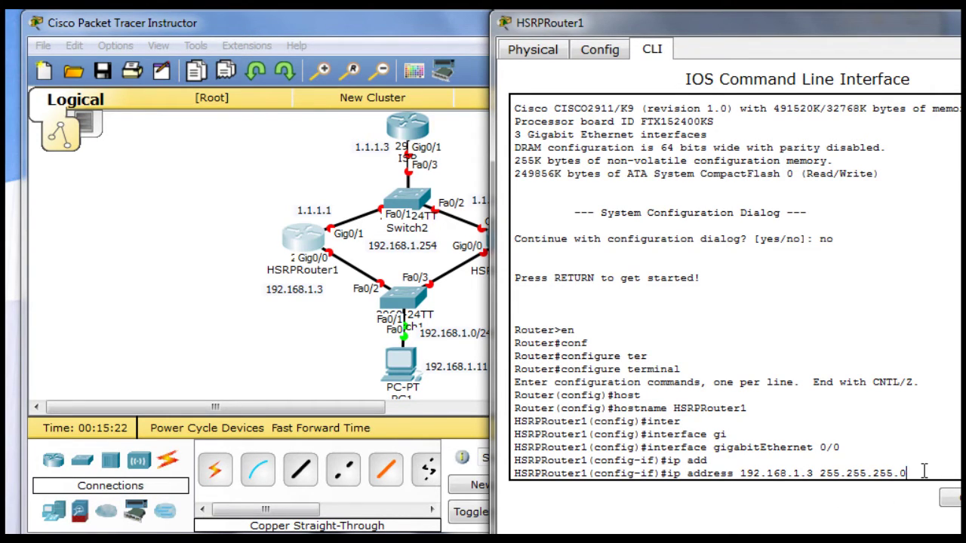
key("Return")
Enable gigabitEthernet 0/0 with no shutdown and exit to global configuration mode.
type("no sh")
key("Tab")
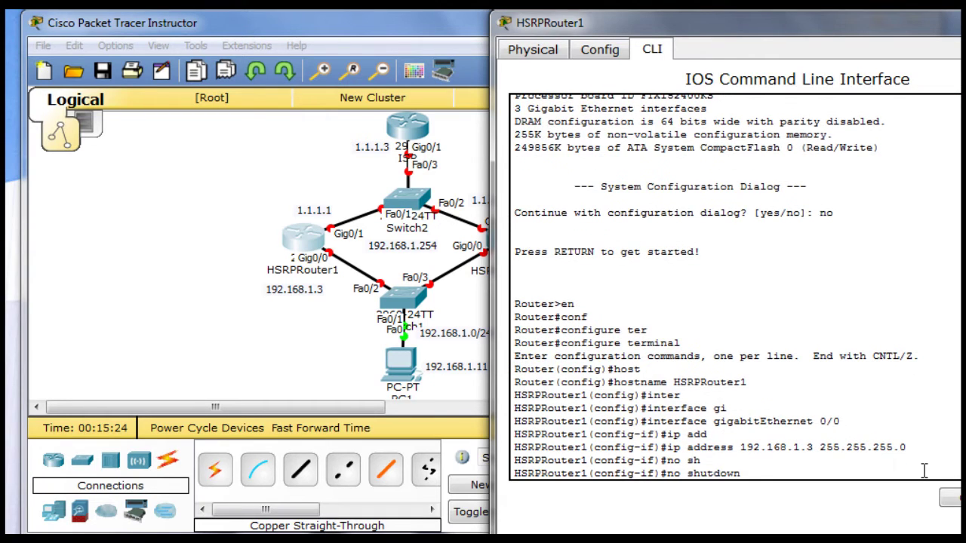
key("Return")
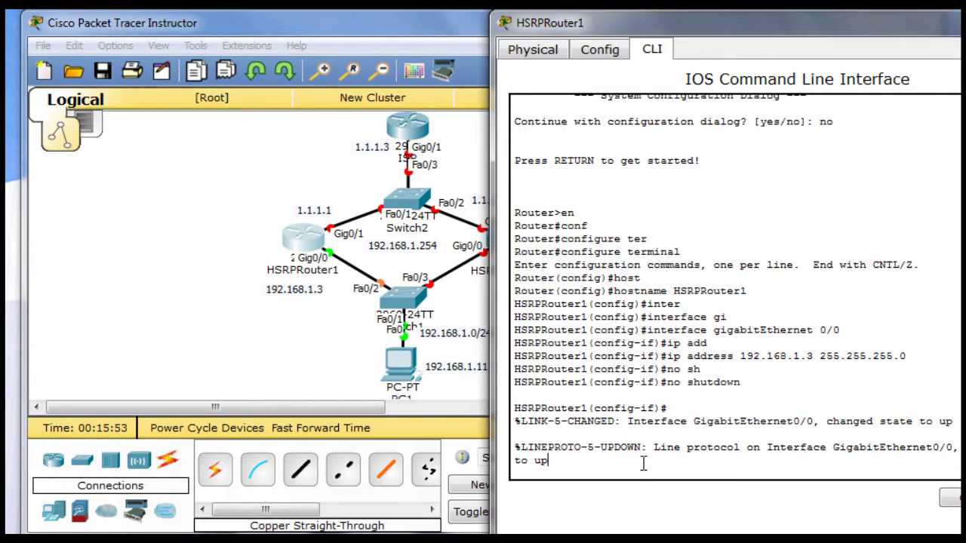
key("Return")
key("Return")
type("ex")
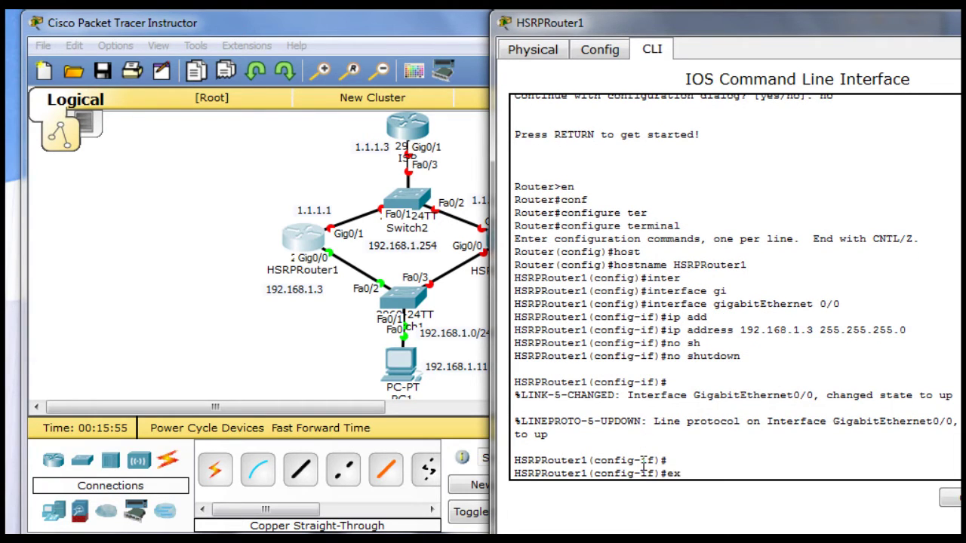
type("it")
key("Return")
Enter interface configuration mode for gigabitEthernet 0/1 on HSRPRouter1.
type("inter")
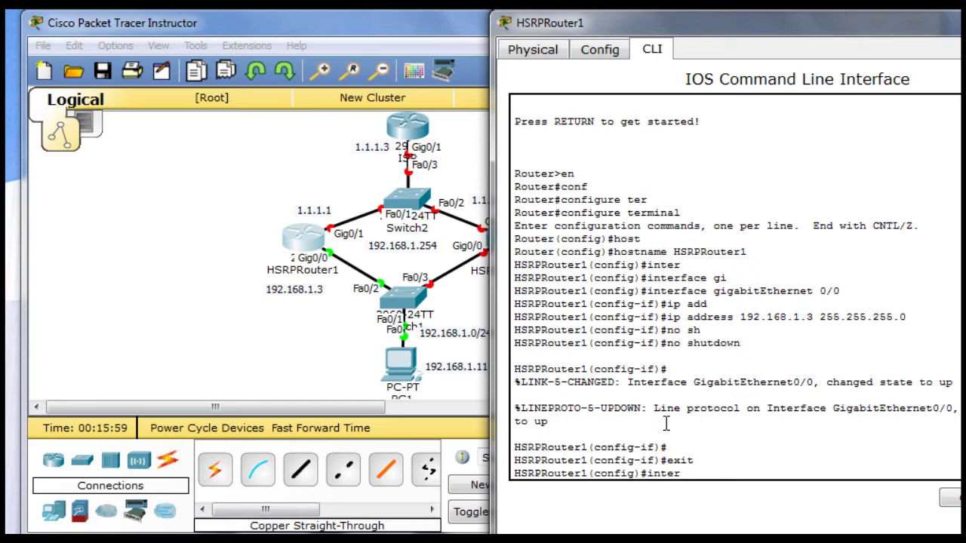
key("Tab")
type("gi")
key("Tab")
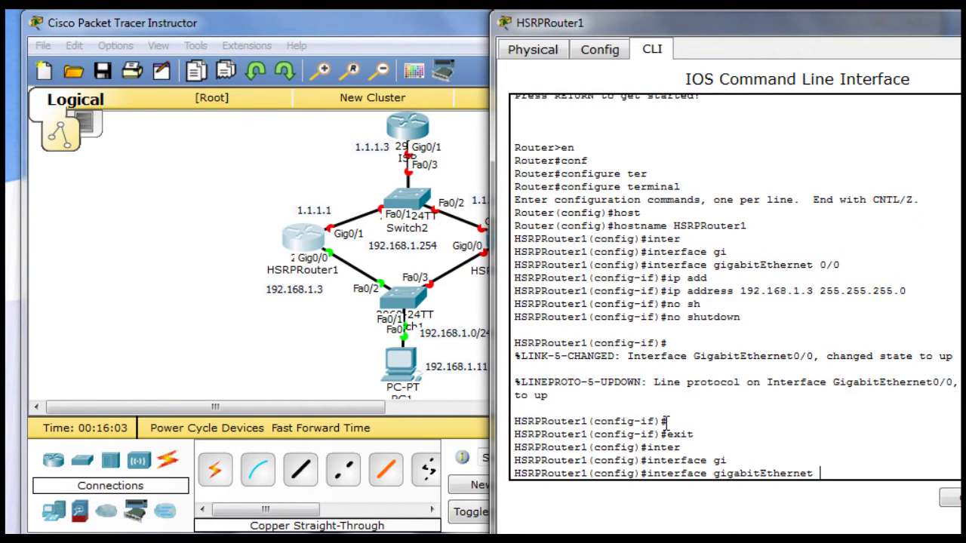
type("0.")
type("/1")
key("Return")
Assign the IP address 1.1.1.1 with mask 255.255.255.0 to HSRPRouter1's gigabitEthernet 0/1.
type("ip add")
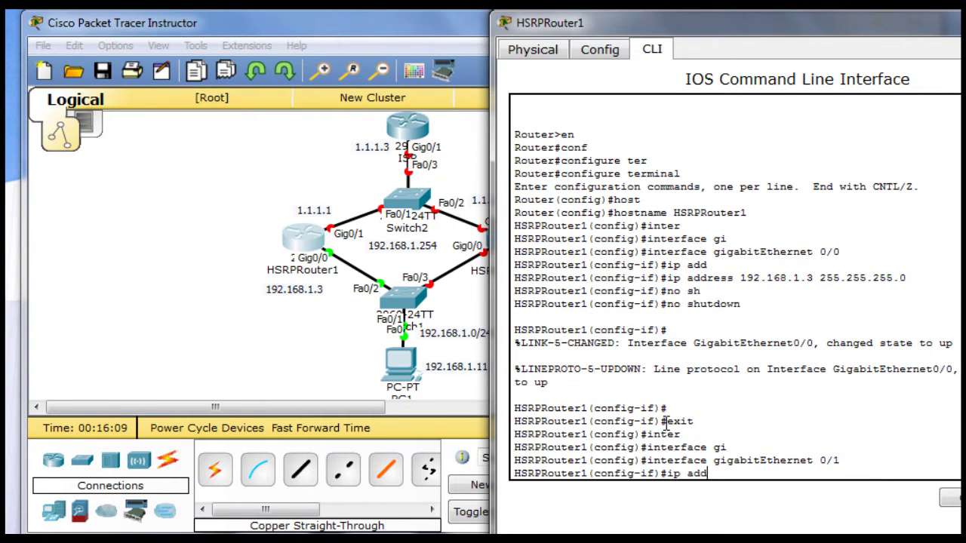
key("Tab")
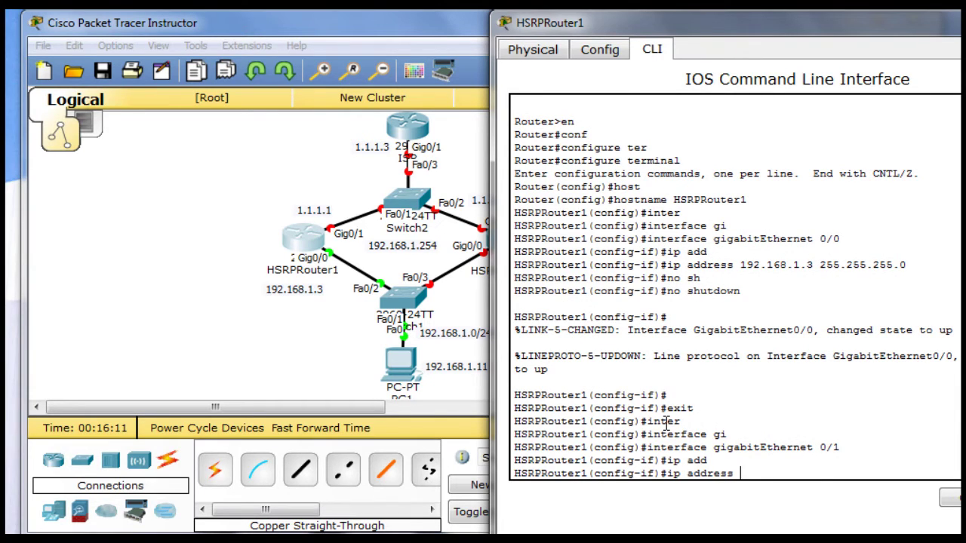
type("1.1.1.1 255.255.25")
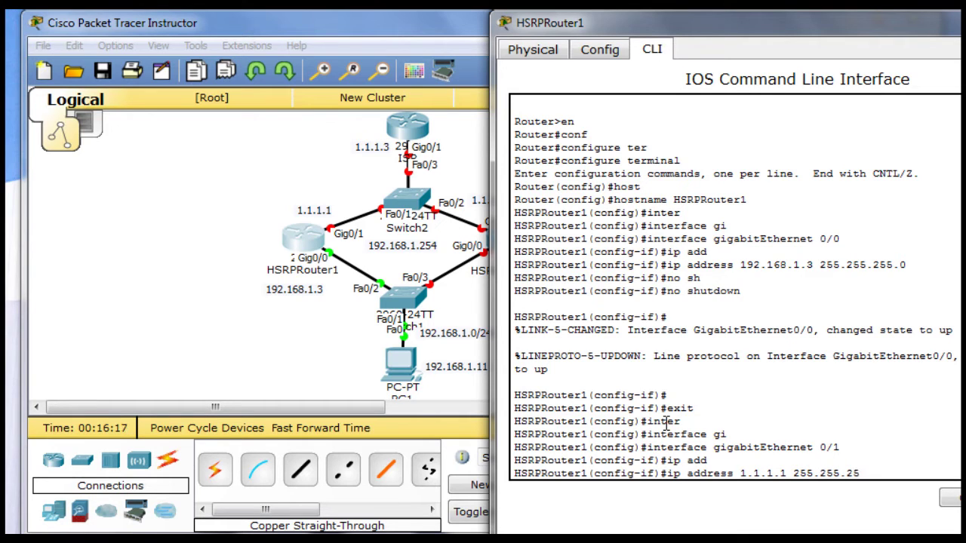
type("5.0")
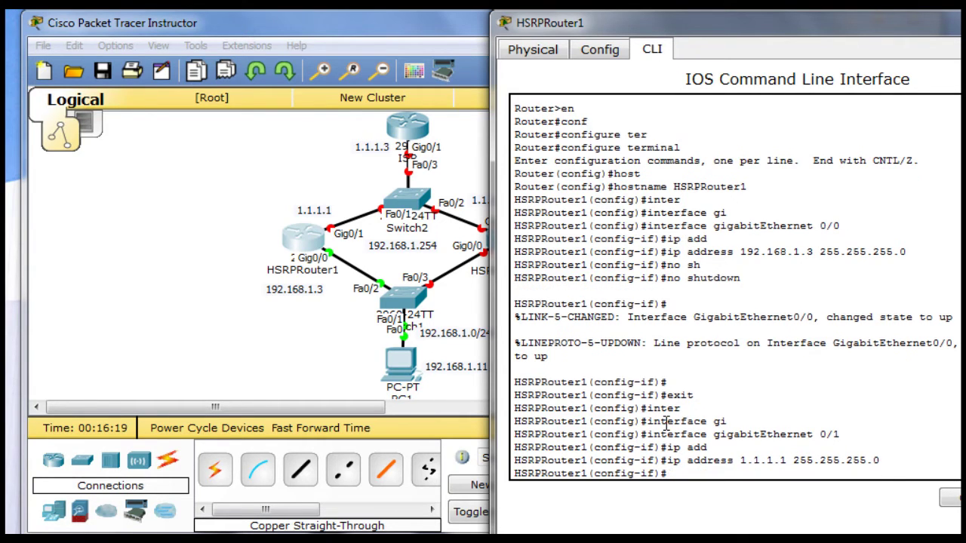
key("Return")
Enable gigabitEthernet 0/1 with no shutdown and exit to global configuration mode.
type("no sh")
key("Tab")
key("Return")
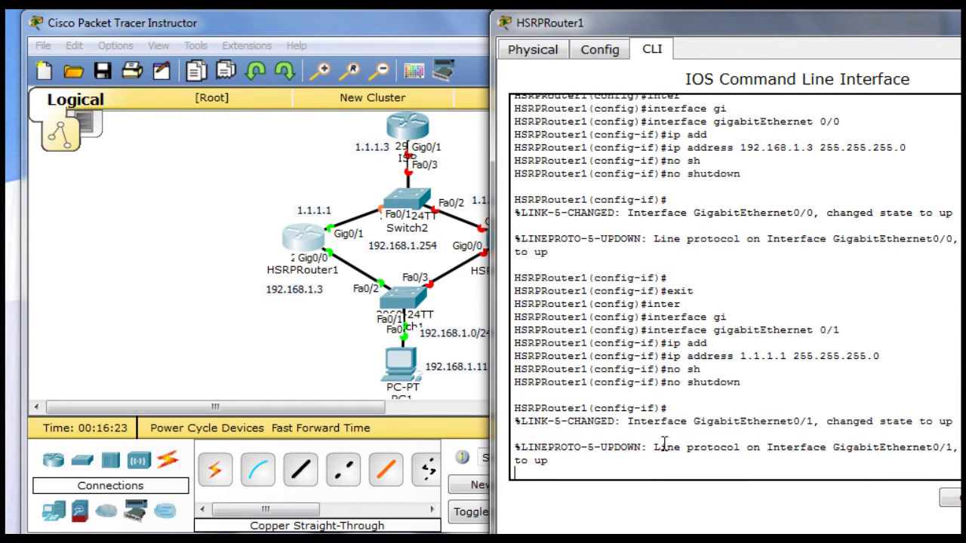
type("exit")
key("Return")
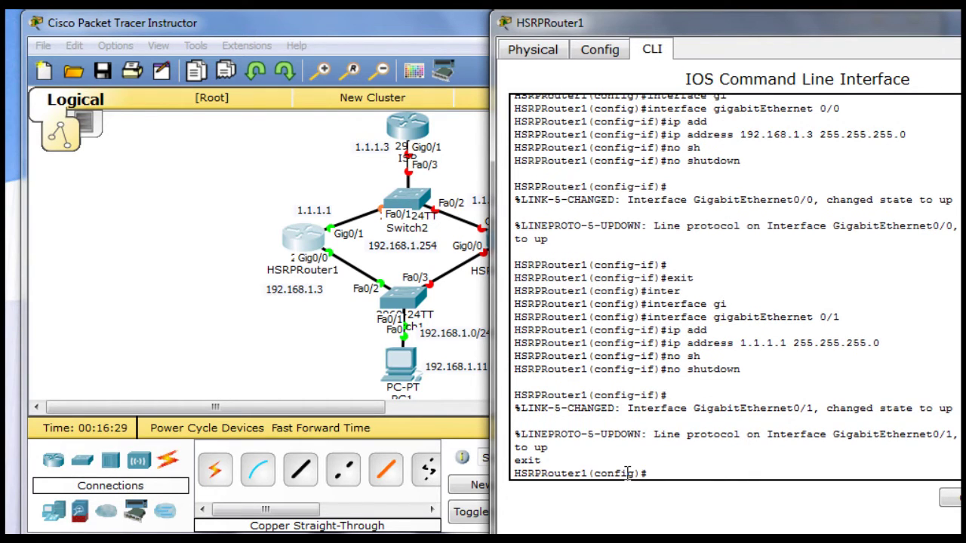
type("exit")
key("BackSpace")
key("BackSpace")
key("BackSpace")
key("BackSpace")
Copy HSRPRouter1's command-line session text from the Router>en line through the final exit.
scroll(662, 457, "up", 4)
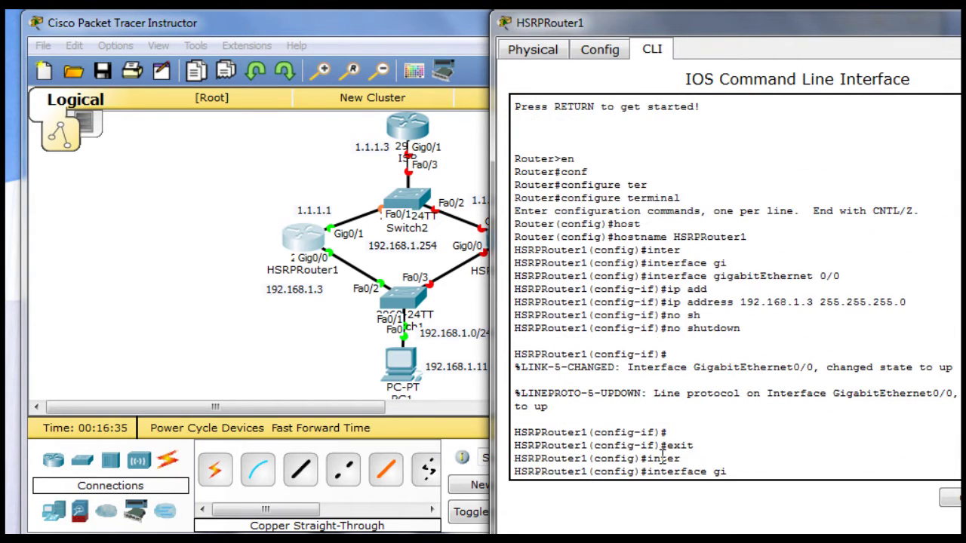
scroll(662, 458, "up", 2)
left_click_drag(515, 214, 707, 455)
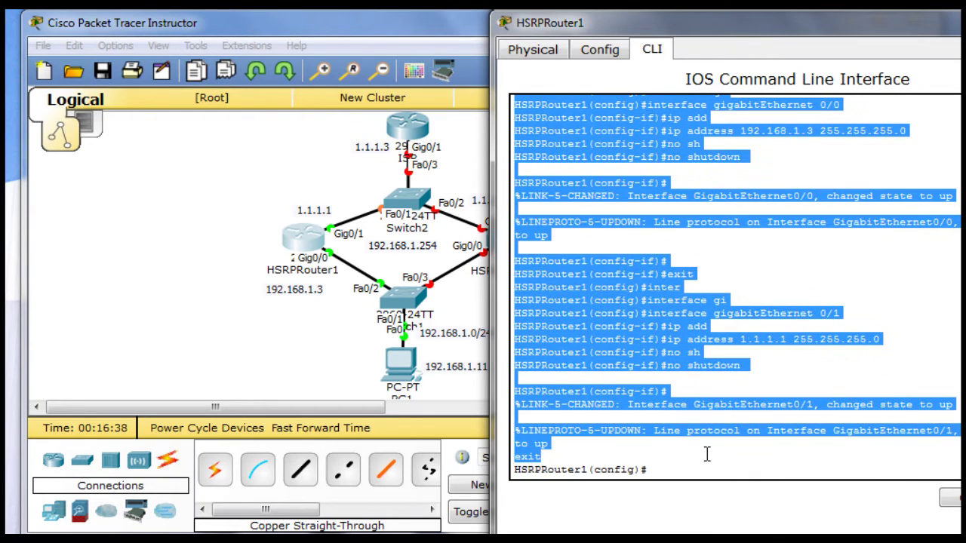
right_click(614, 360)
left_click(637, 345)
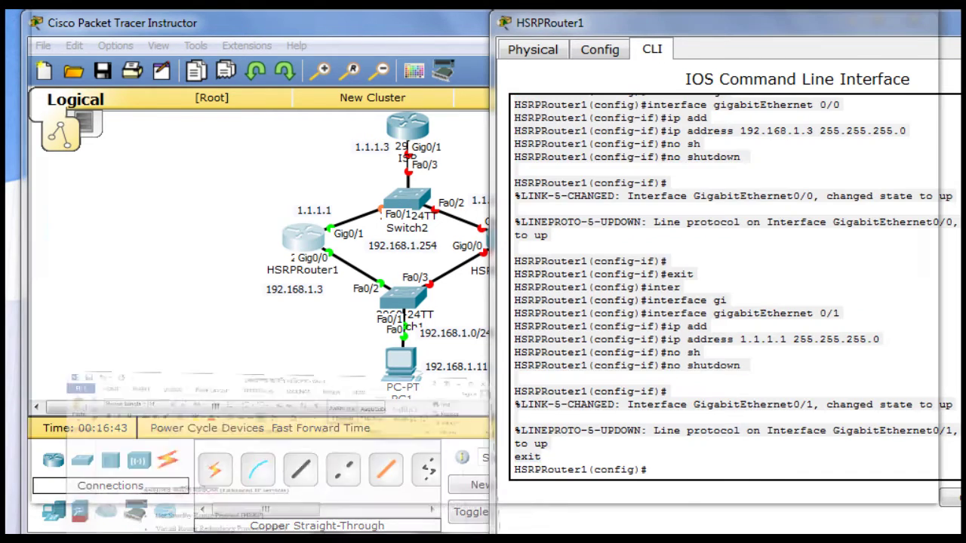
Switch to the Word notes document and add blank lines after its last sentence until a second page begins.
key("alt+Tab")
scroll(404, 392, "down", 3)
scroll(403, 395, "down", 5)
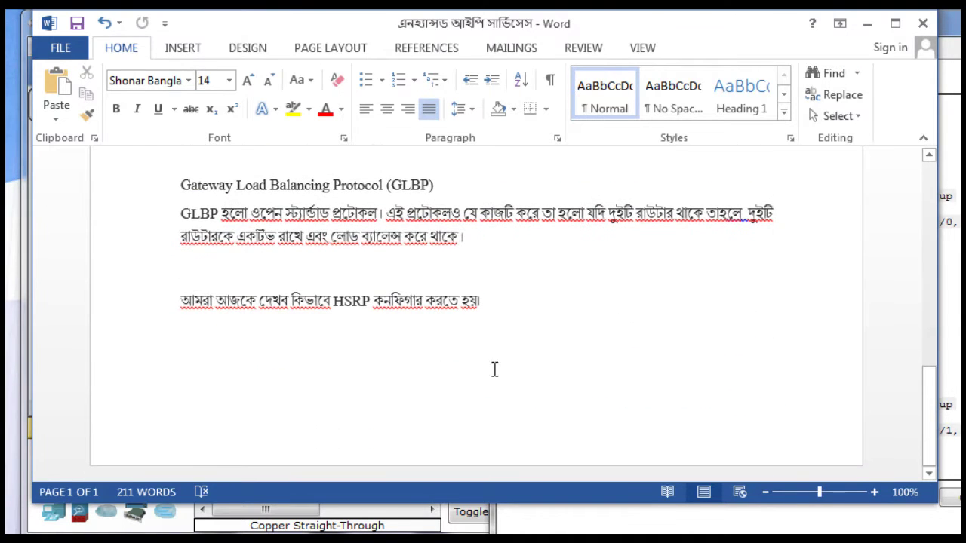
key("Return")
key("Return")
key("Return")
key("Return")
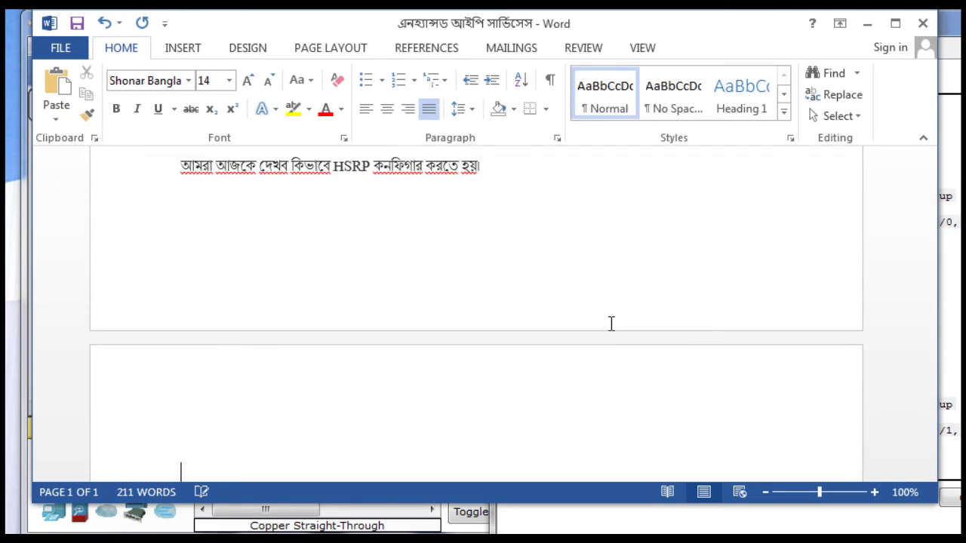
key("Up")
key("Up")
key("Down")
key("Down")
Write the heading "HSRPRouter1 interface configuration command line :" on the second page of the notes and start a new line.
type("HSRP")
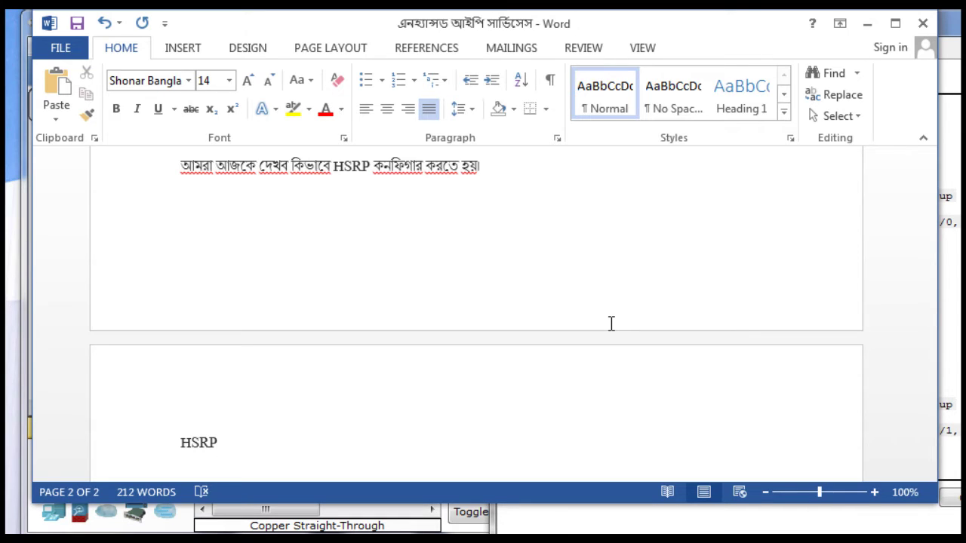
type("Router1 int")
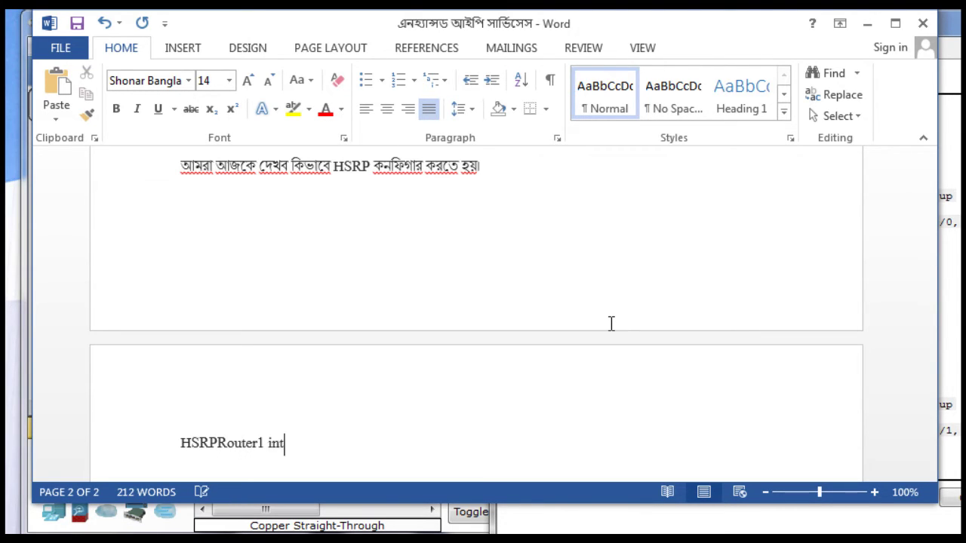
type("erfacevo")
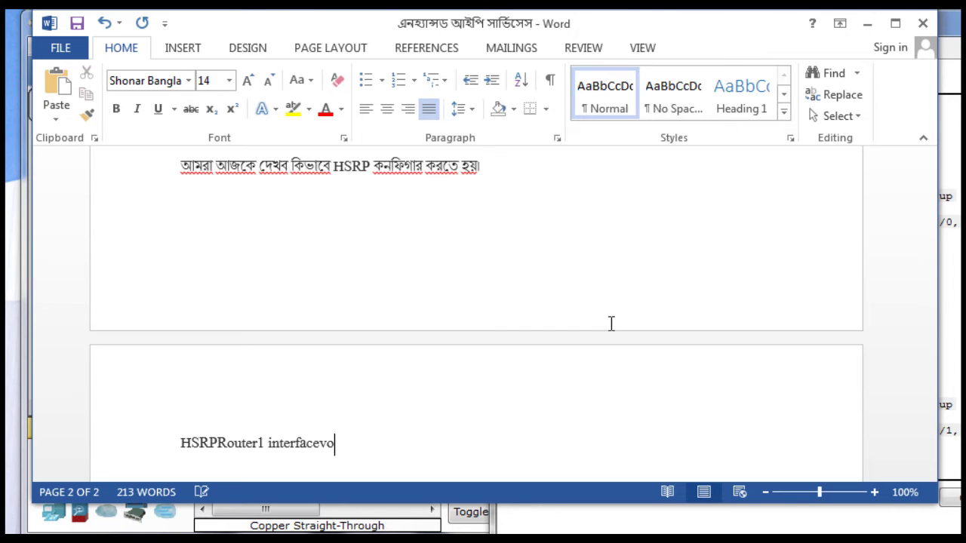
key("BackSpace")
key("BackSpace")
key("BackSpace")
type("e")
type("figuratio")
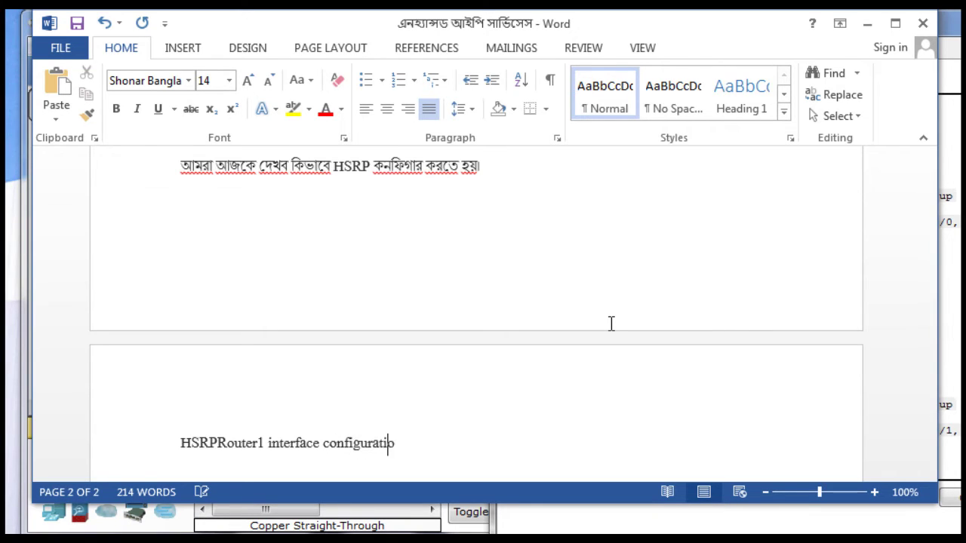
type("n command ")
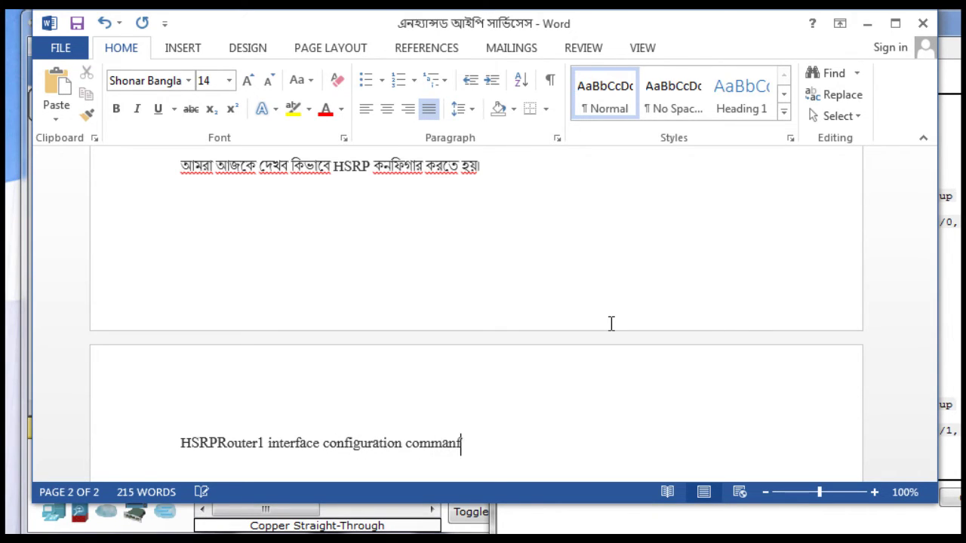
type("line :")
key("Return")
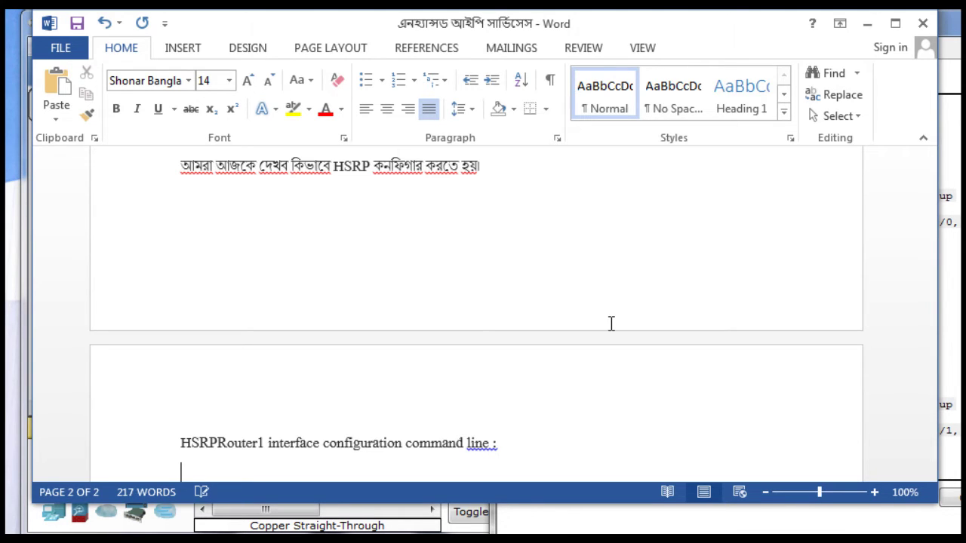
Insert a horizontal divider line made from underscores under the heading and paste the copied HSRPRouter1 commands below it.
type("_____________________--")
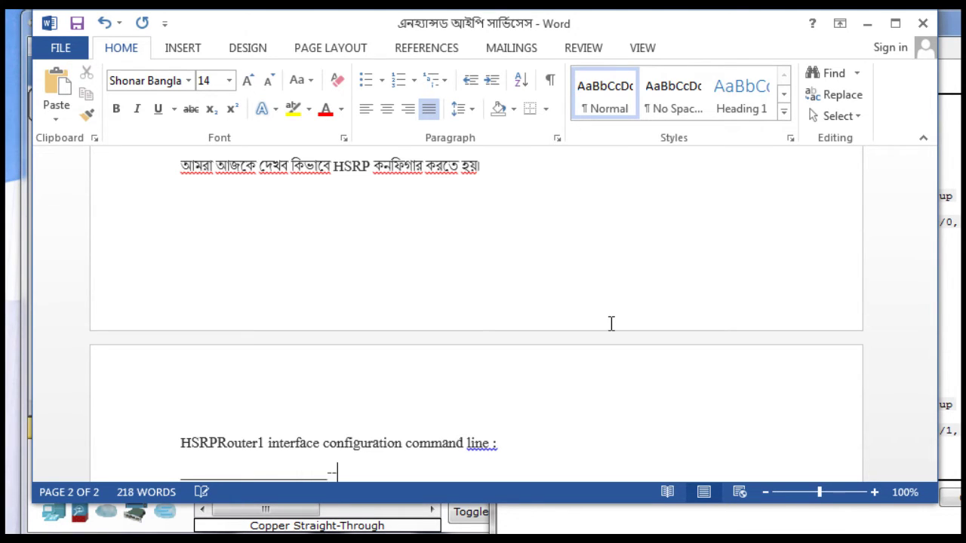
key("Return")
key("BackSpace")
key("BackSpace")
key("BackSpace")
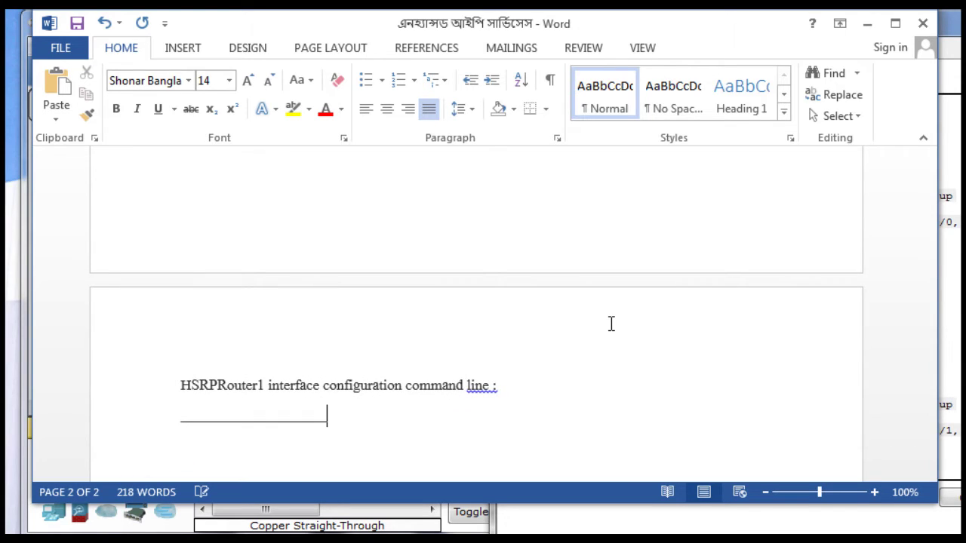
key("BackSpace")
type("________________________")
key("Return")
key("ctrl+v")
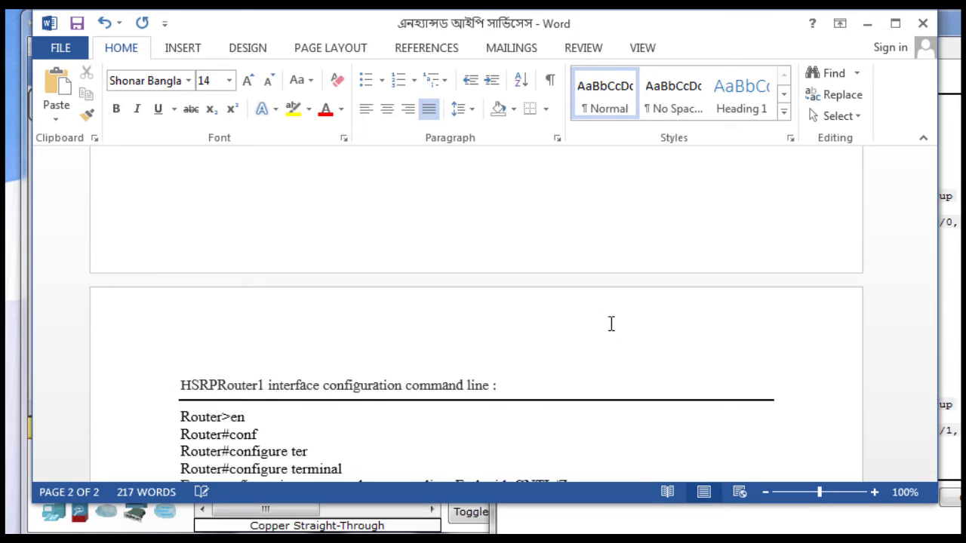
Minimize the Word document and the HSRPRouter1 window, and open HSRPRouter2's device window in Packet Tracer.
left_click(868, 24)
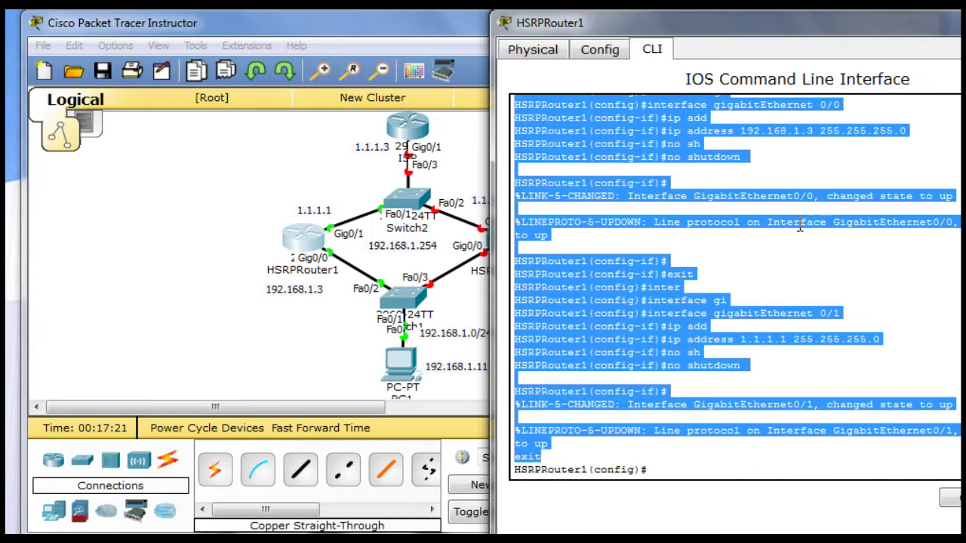
left_click_drag(763, 15, 625, 89)
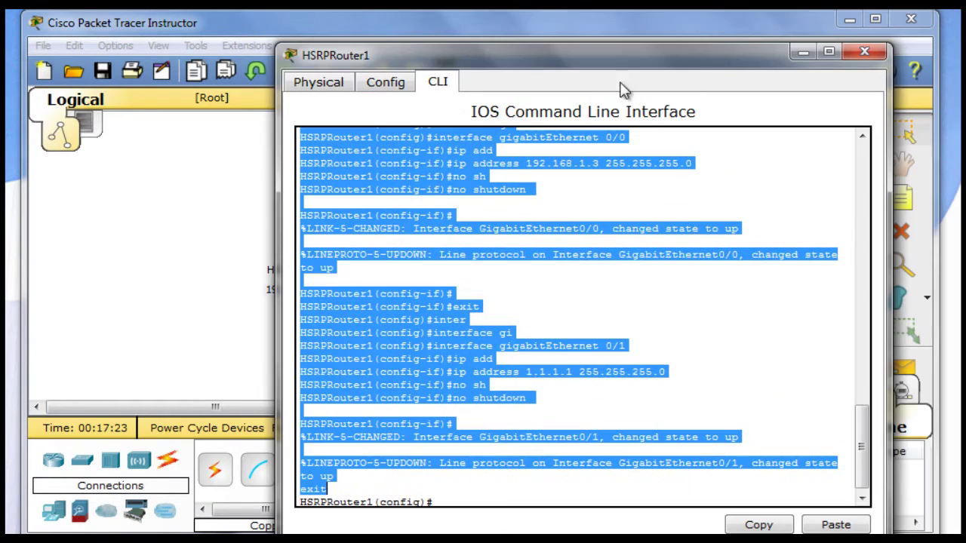
left_click(802, 62)
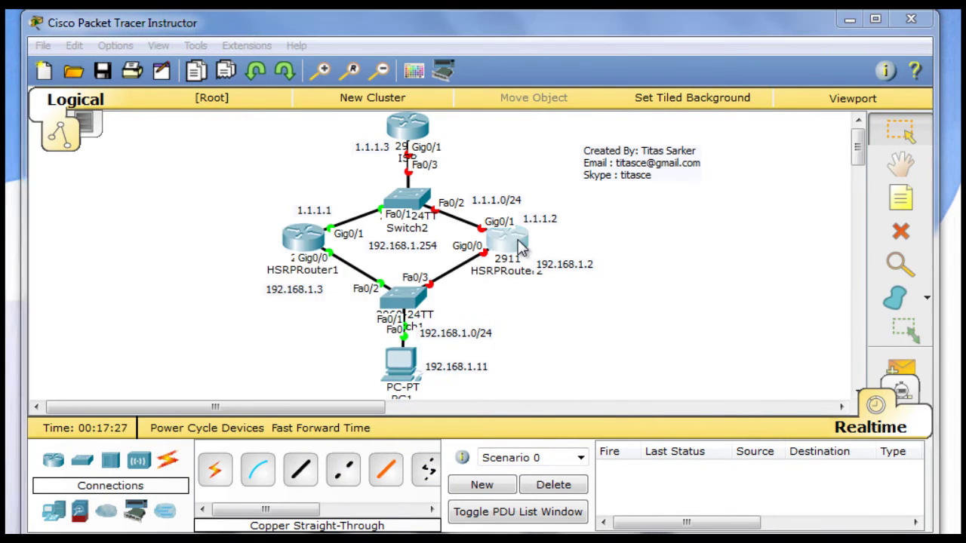
left_click(517, 244)
left_click_drag(490, 134, 579, 85)
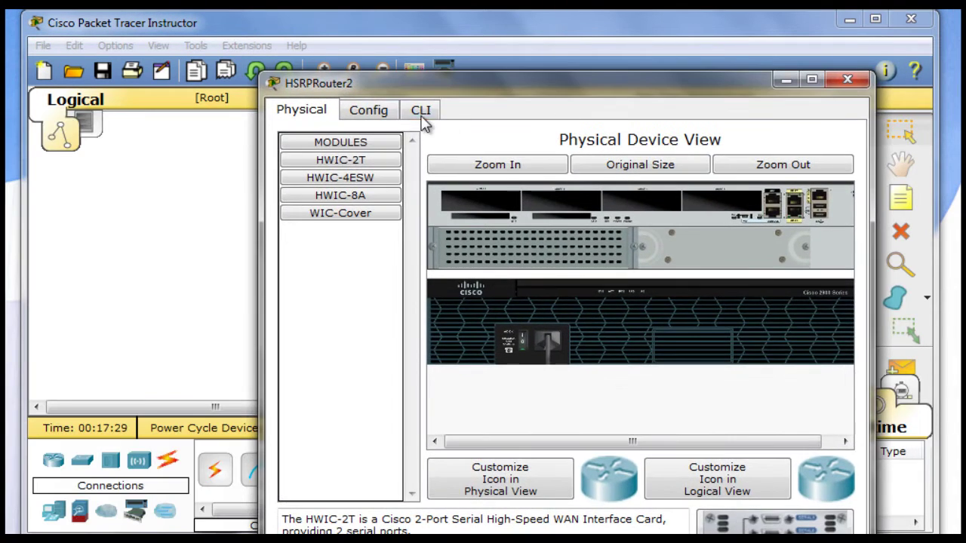
Open HSRPRouter2's command line, answer no to the initial configuration dialog and bring up the router prompt.
left_click(422, 112)
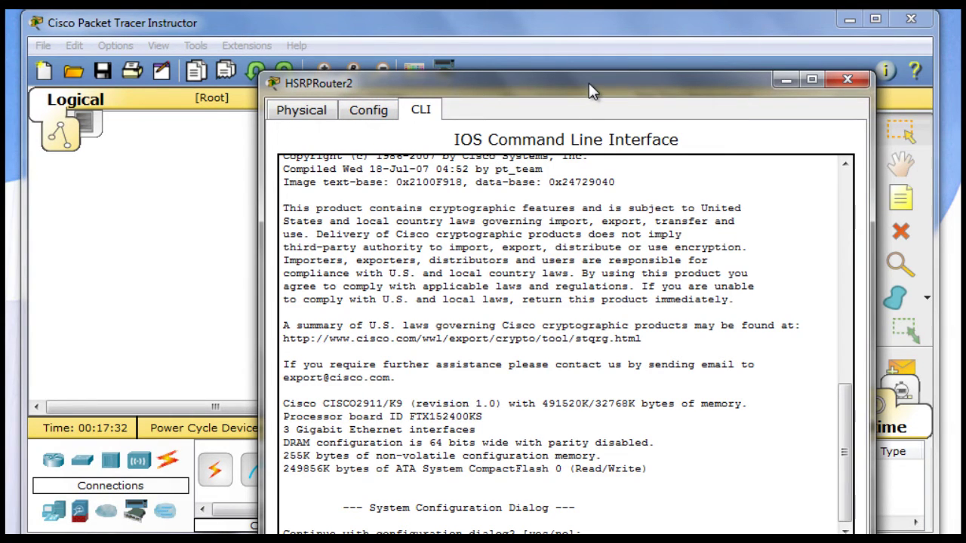
left_click_drag(589, 82, 645, 22)
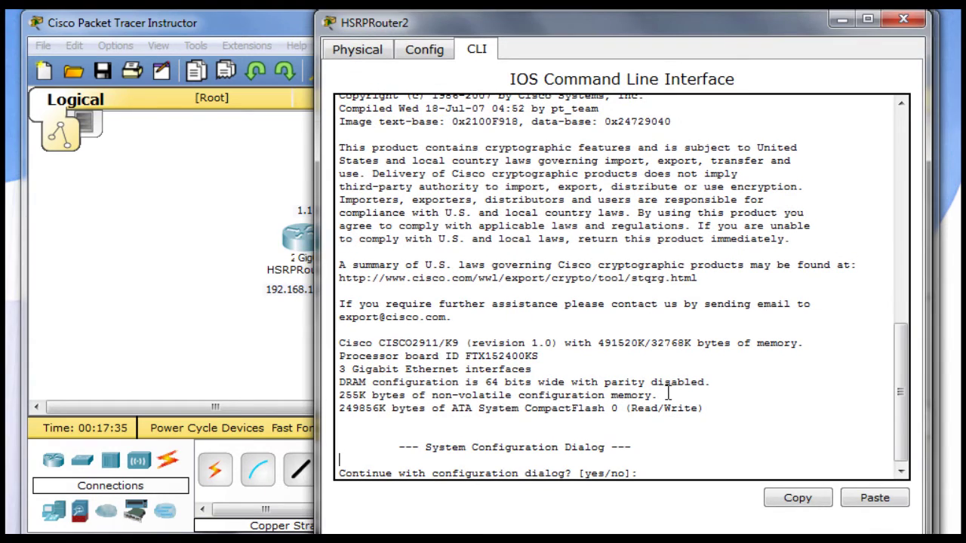
left_click(632, 471)
type("no")
key("Return")
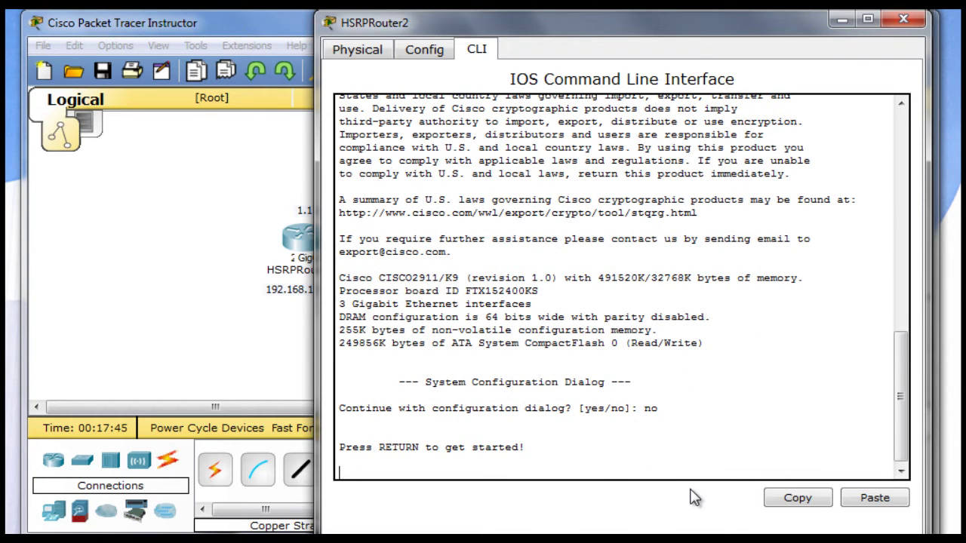
key("Return")
key("Return")
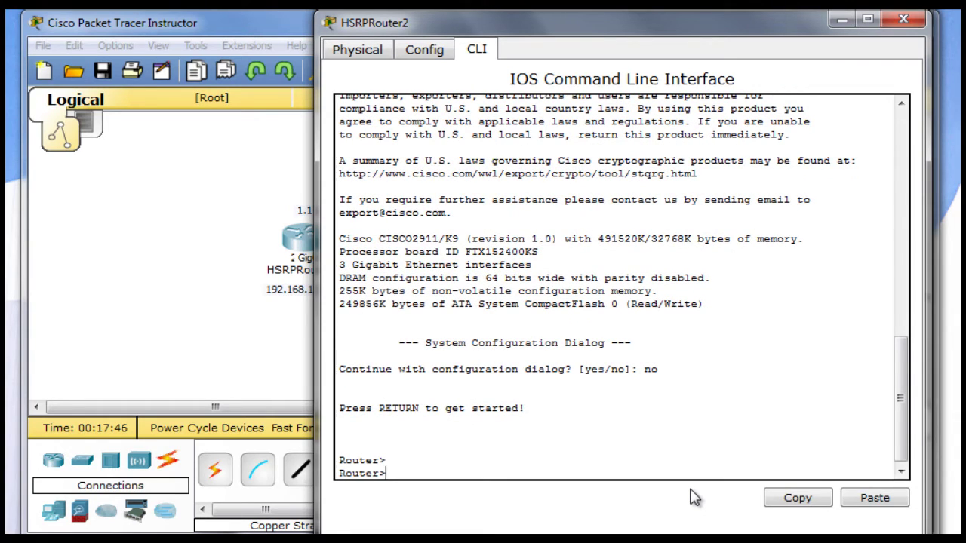
Enter privileged mode on HSRPRouter2 and switch to global configuration with configure terminal.
type("en")
key("Return")
type("conf")
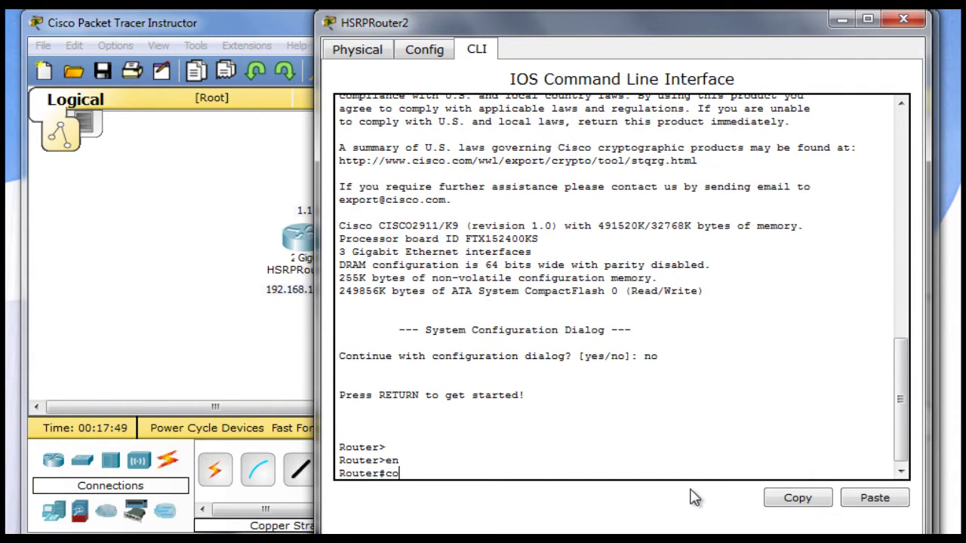
key("Tab")
type("ter")
key("Tab")
key("Return")
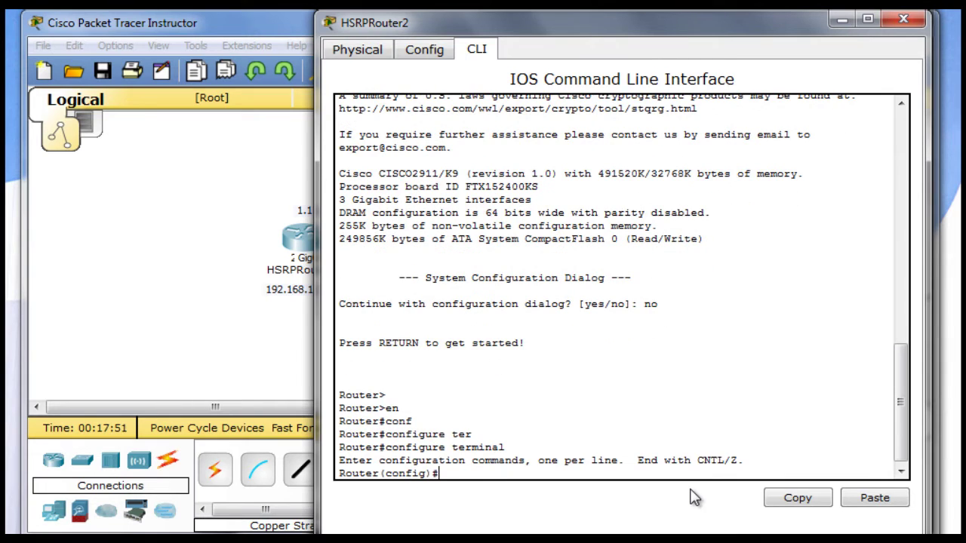
Move the HSRPRouter2 window aside to expose the topology and enter interface configuration for gigabitEthernet 0/0.
left_click_drag(572, 15, 806, 1)
left_click_drag(631, 28, 931, 34)
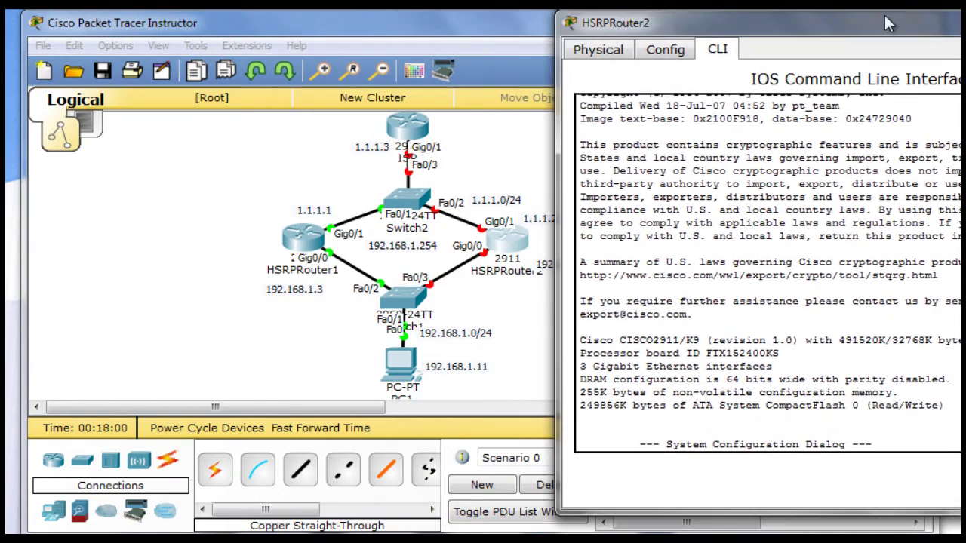
scroll(906, 431, "down", 6)
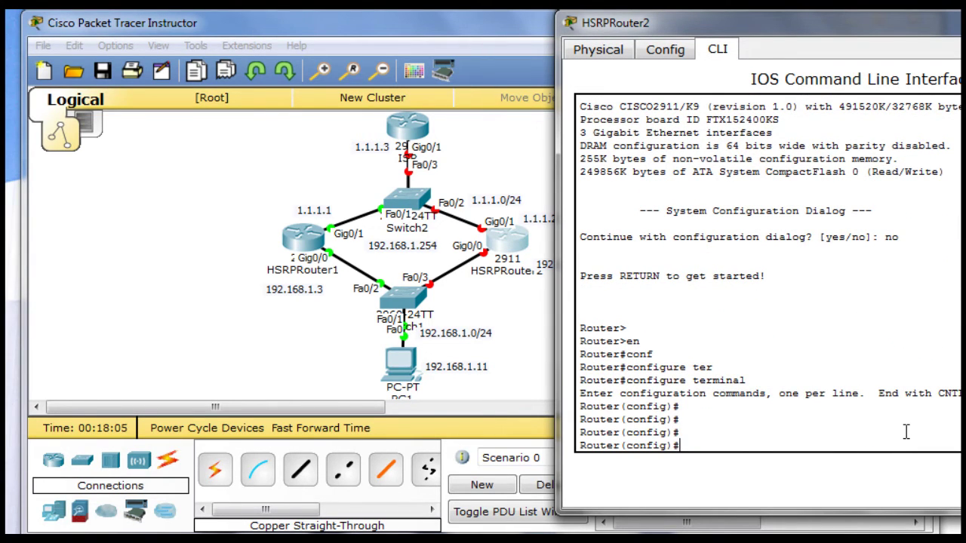
type("nter")
key("Tab")
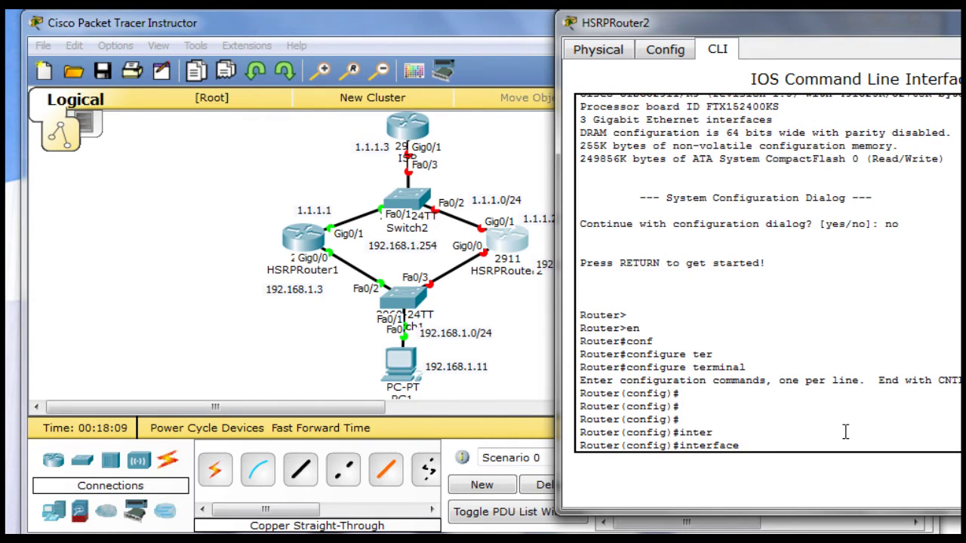
type("gig")
key("Tab")
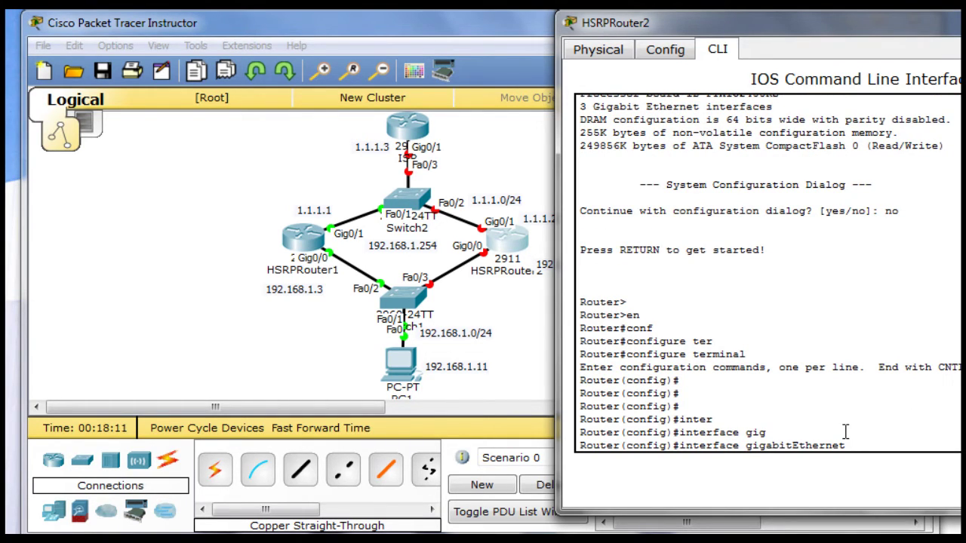
type("0/0")
key("Return")
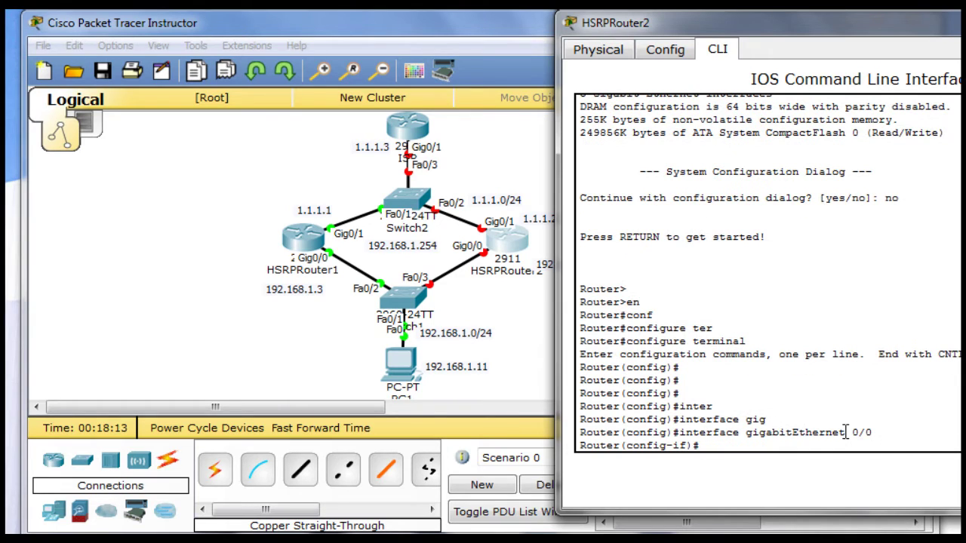
Assign IP address 192.168.1.2 with subnet mask 255.255.255.0 to HSRPRouter2's gigabitEthernet 0/0.
type("ip add")
key("Tab")
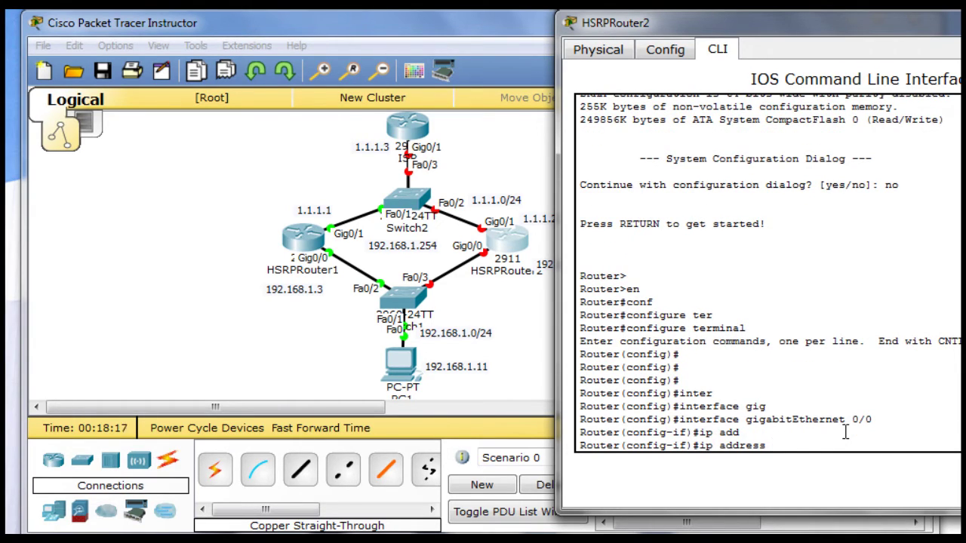
left_click_drag(798, 22, 868, 32)
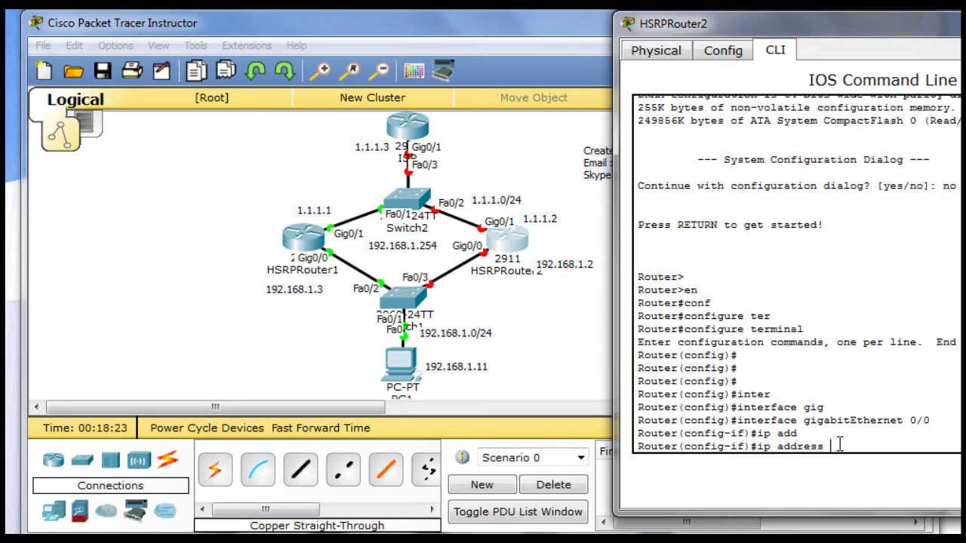
type(".168.1.2 255.255.255")
left_click_drag(875, 30, 735, 35)
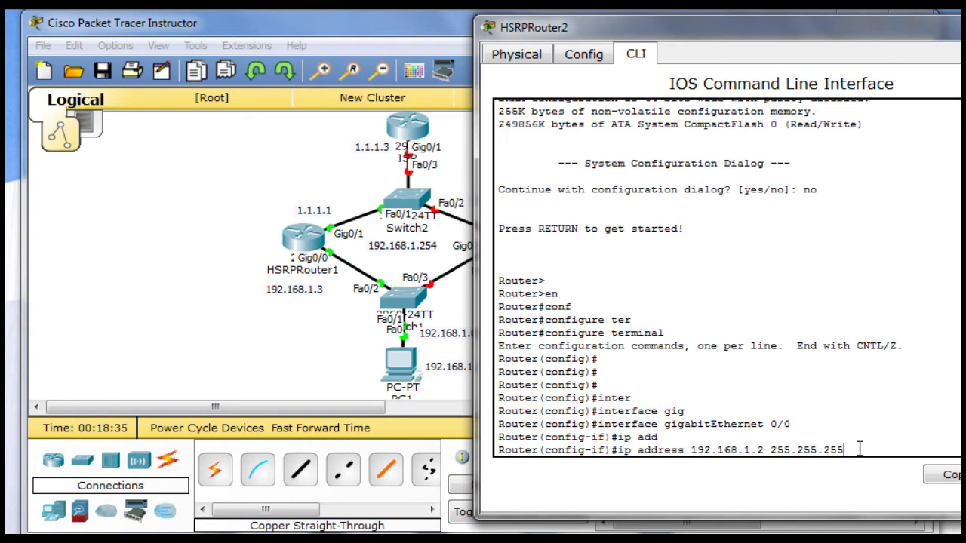
type(".0")
key("Return")
Enable gigabitEthernet 0/0 on HSRPRouter2 with no shutdown and exit to global configuration mode.
type("nfig-if)#n")
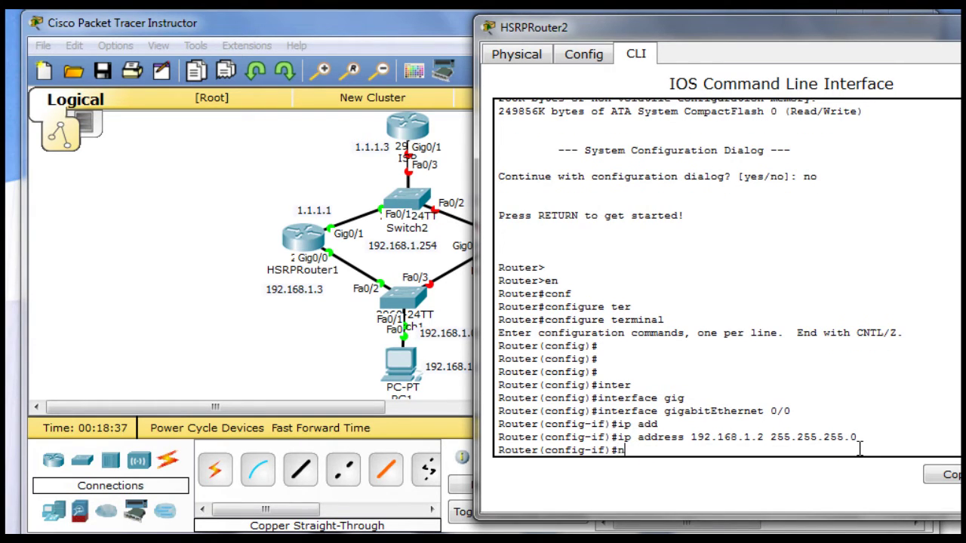
type("o sh")
key("Tab")
key("Return")
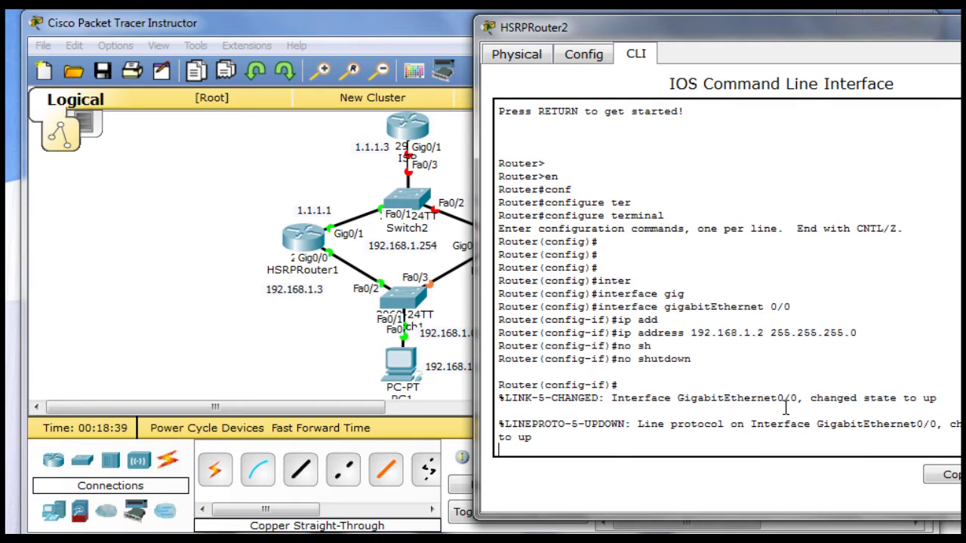
key("Return")
type("exit")
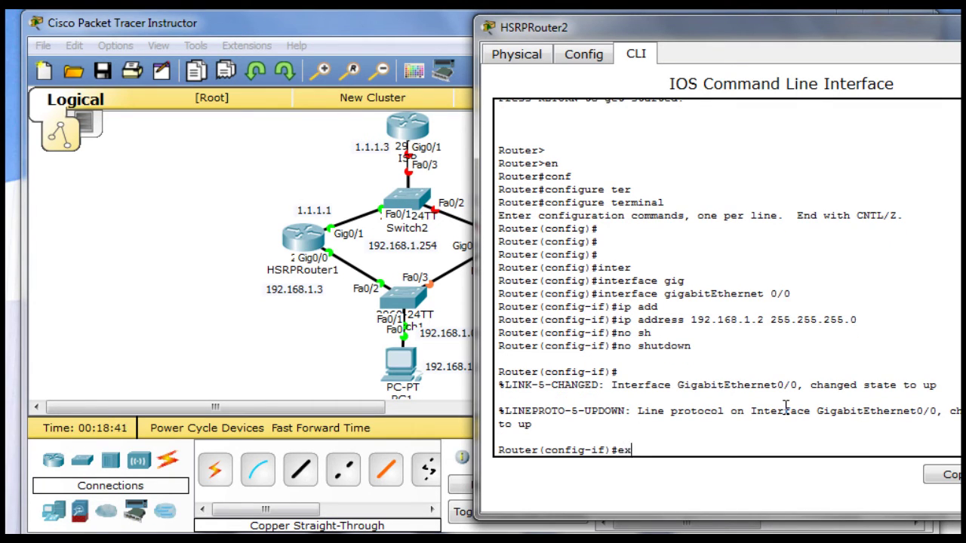
key("Return")
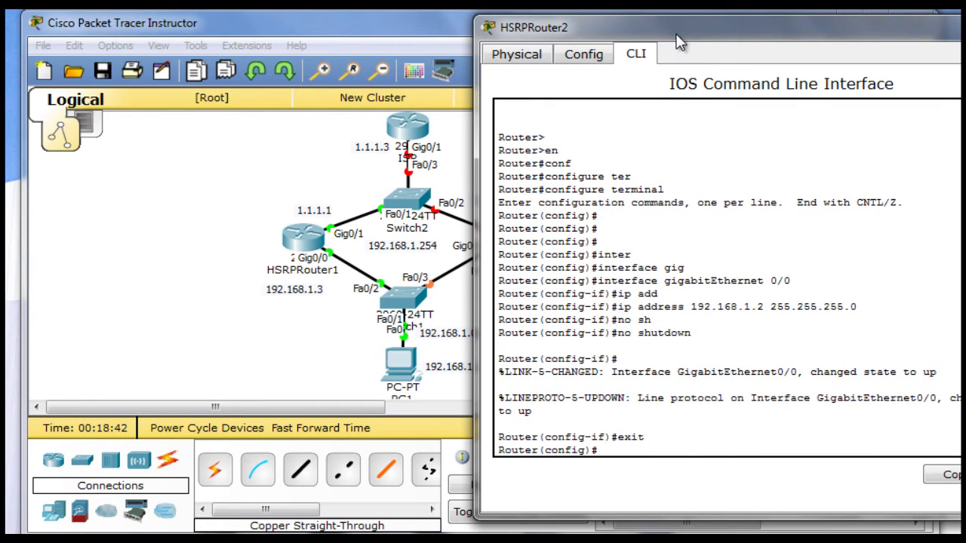
Move the HSRPRouter2 window aside to expose the topology labels and begin an interface command at the configuration prompt.
left_click_drag(676, 35, 767, 33)
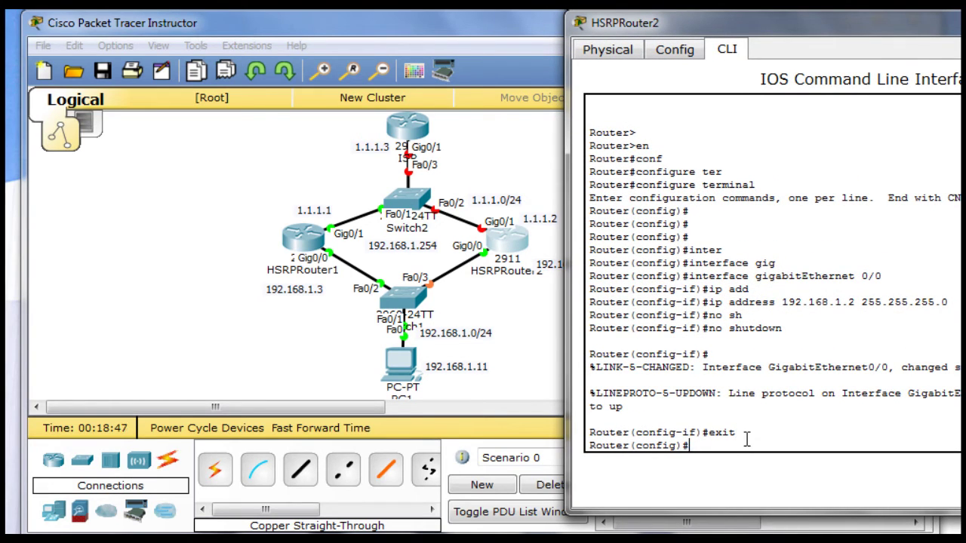
type("inter")
key("Tab")
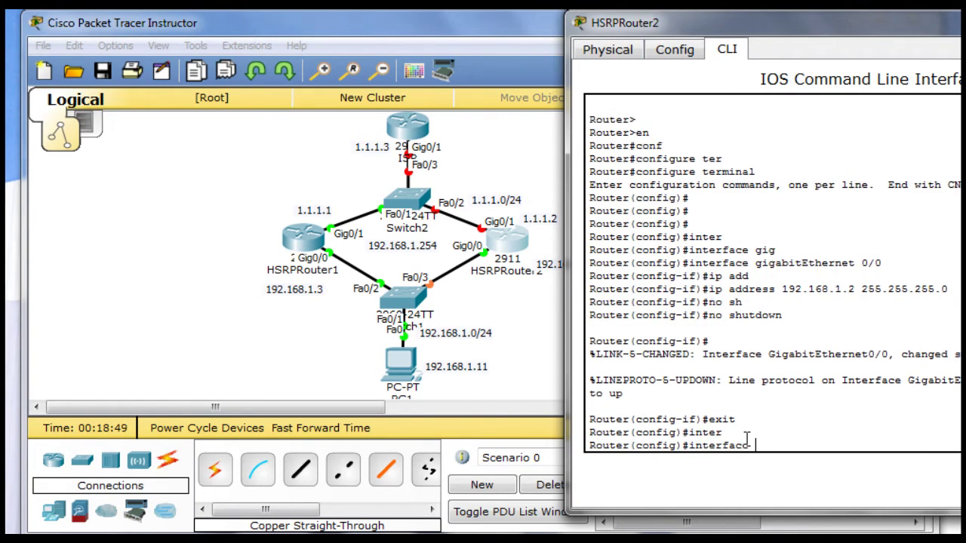
type("fast")
key("Tab")
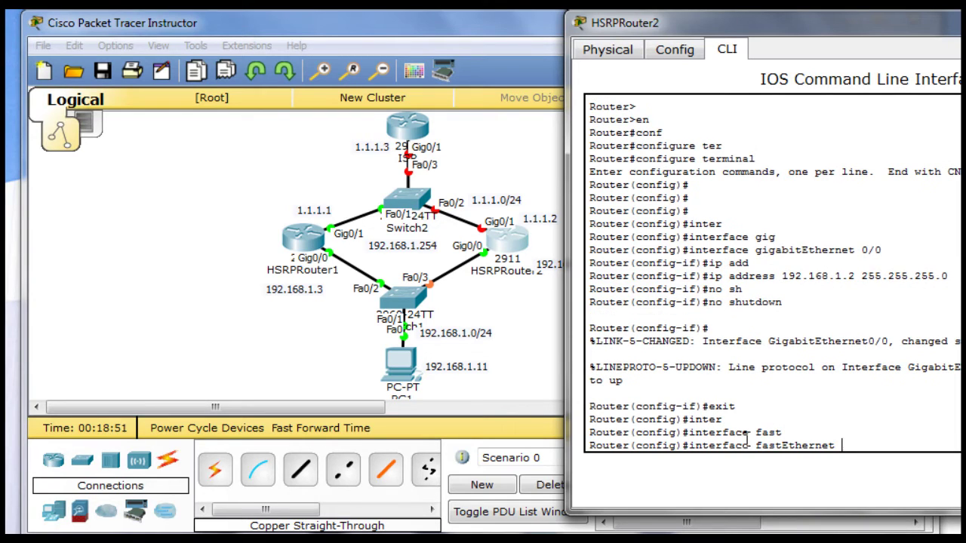
key("BackSpace")
key("BackSpace")
key("BackSpace")
key("BackSpace")
key("BackSpace")
key("BackSpace")
key("BackSpace")
key("BackSpace")
key("BackSpace")
key("BackSpace")
key("BackSpace")
key("BackSpace")
key("BackSpace")
key("BackSpace")
Complete the interface command with gigabitEthernet 0/1 and enter that interface's configuration mode.
type("gi")
key("Tab")
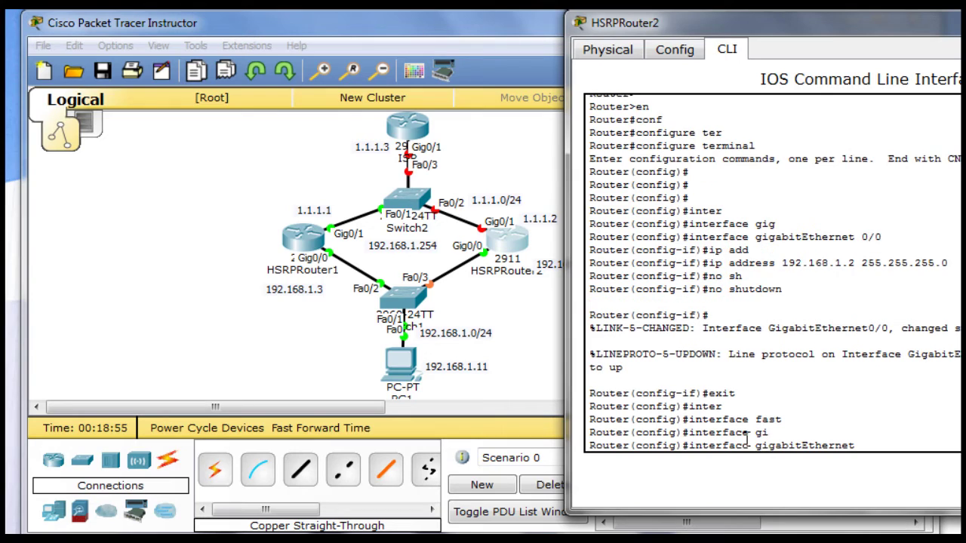
type("0/1")
key("Return")
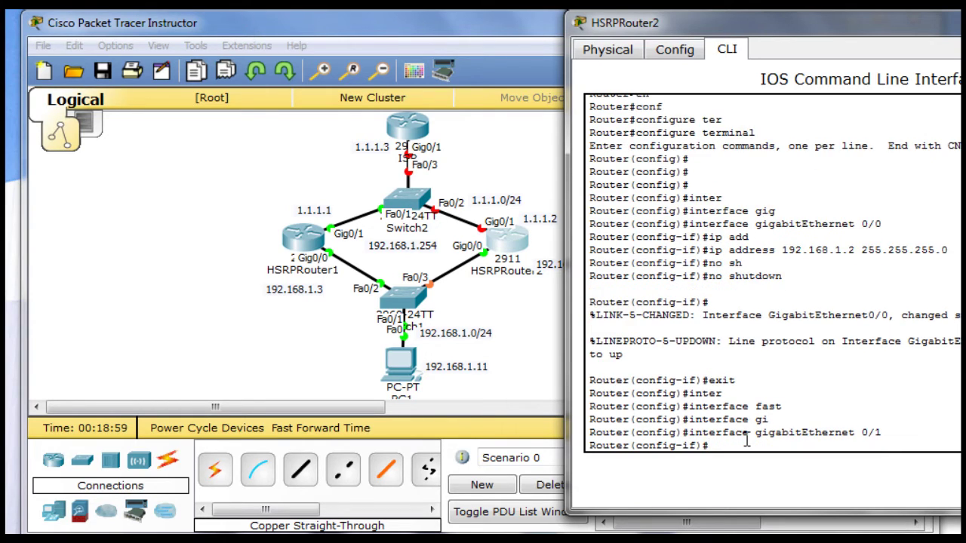
Write the ip address command for gigabitEthernet 0/1 with address 1.1.1.2 and the first three mask octets, 255.255.255.
type("ip add")
key("Tab")
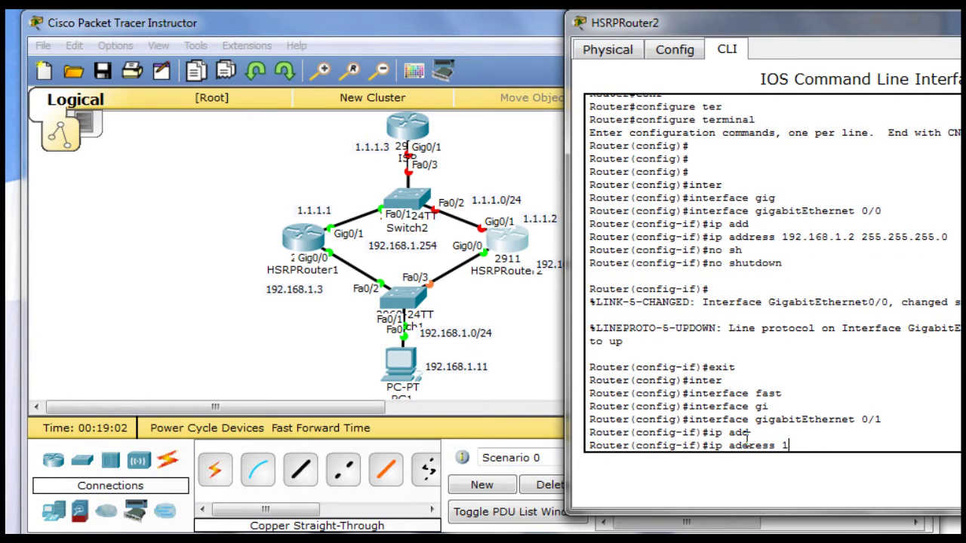
type("1.1.1.2 255.255.")
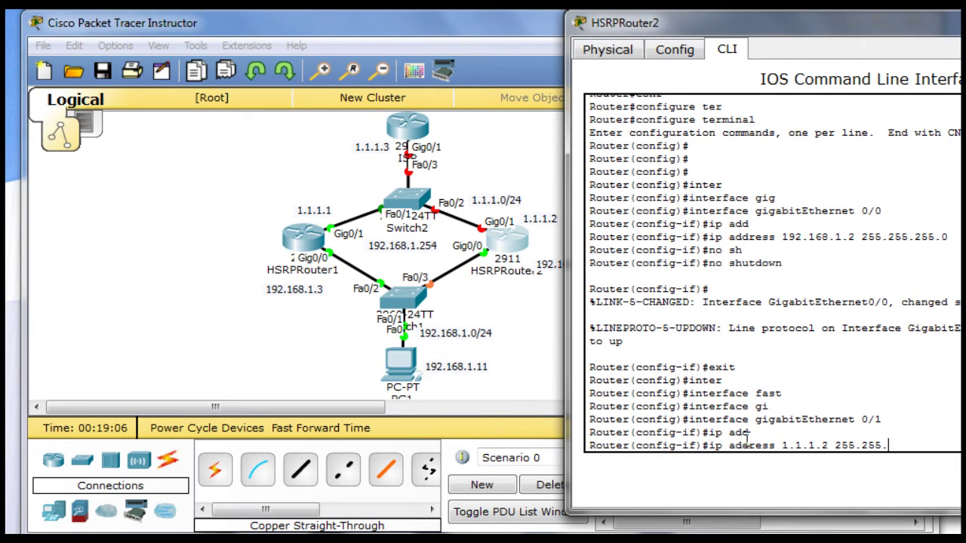
type("255")
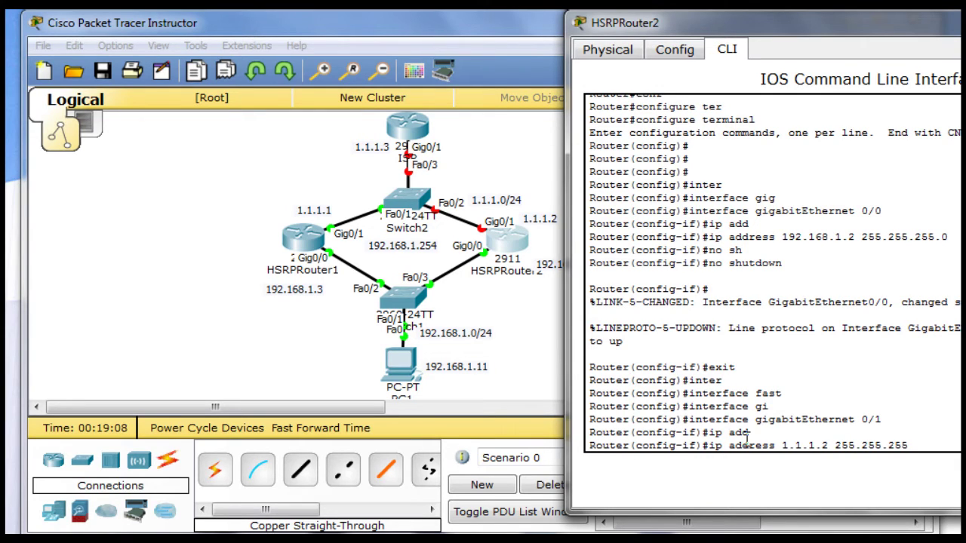